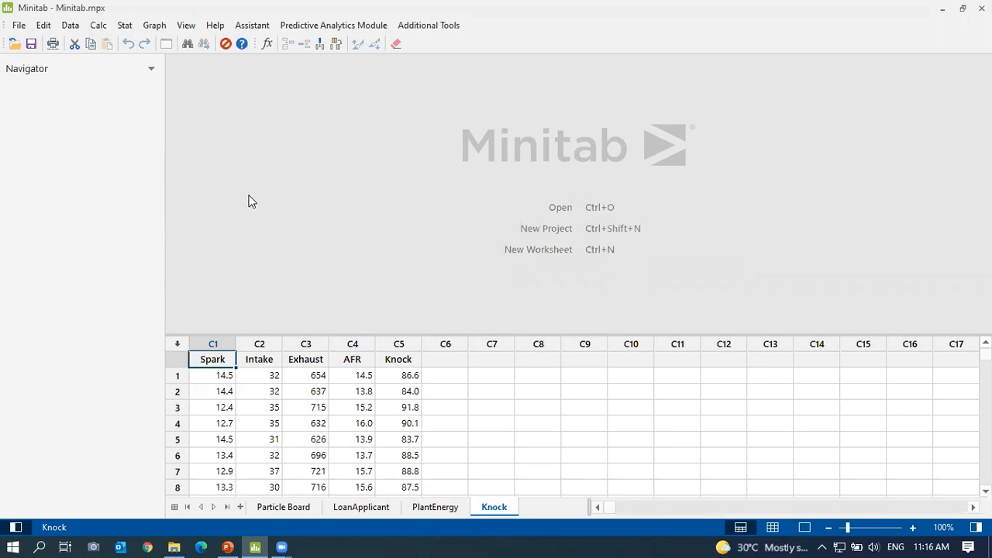
left_click(215, 341)
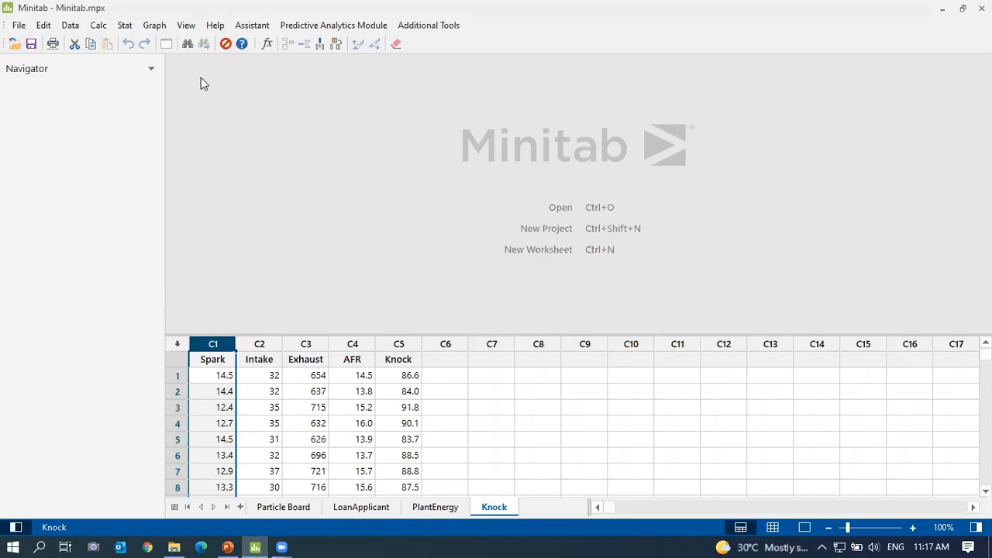
left_click(126, 27)
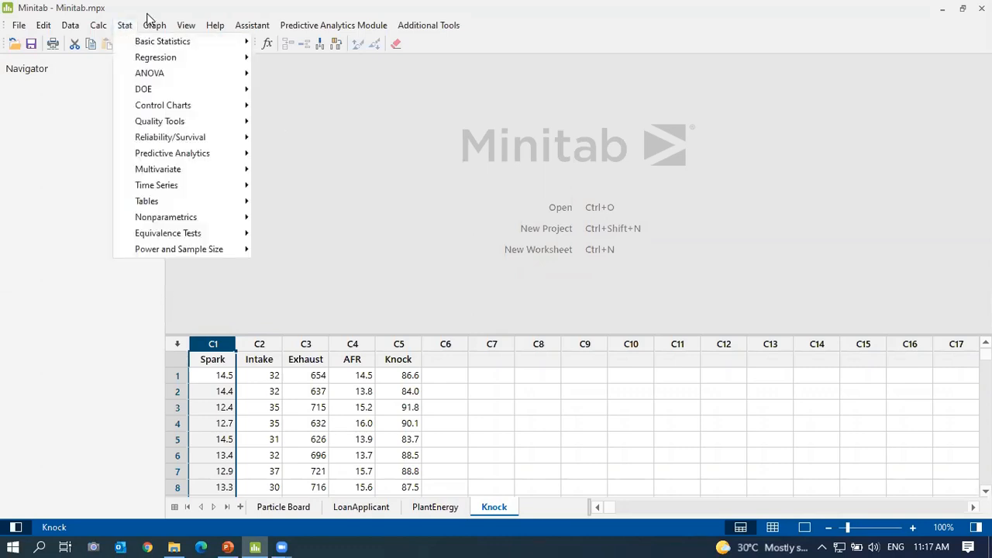
left_click(221, 252)
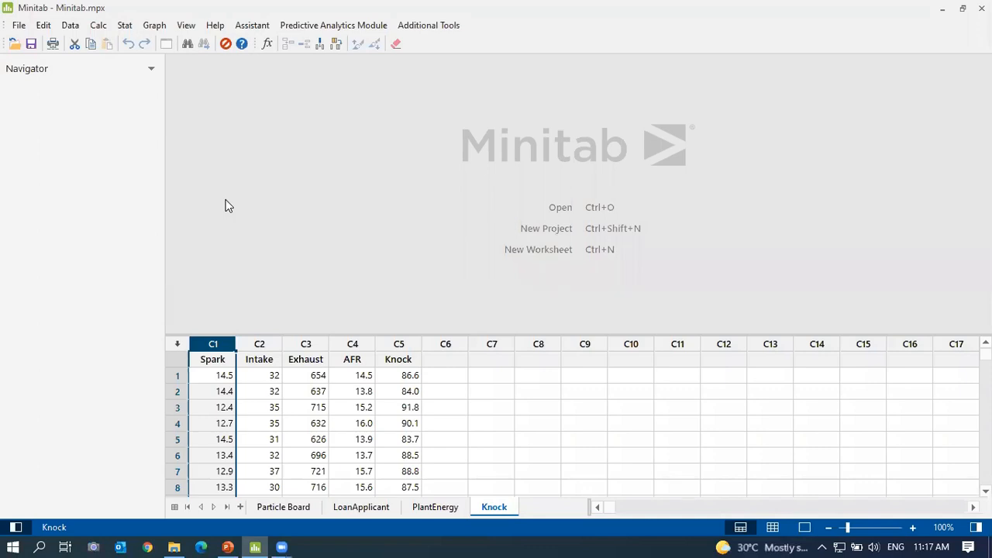
Check the installed product version in the program's About information, then close it.
left_click(214, 26)
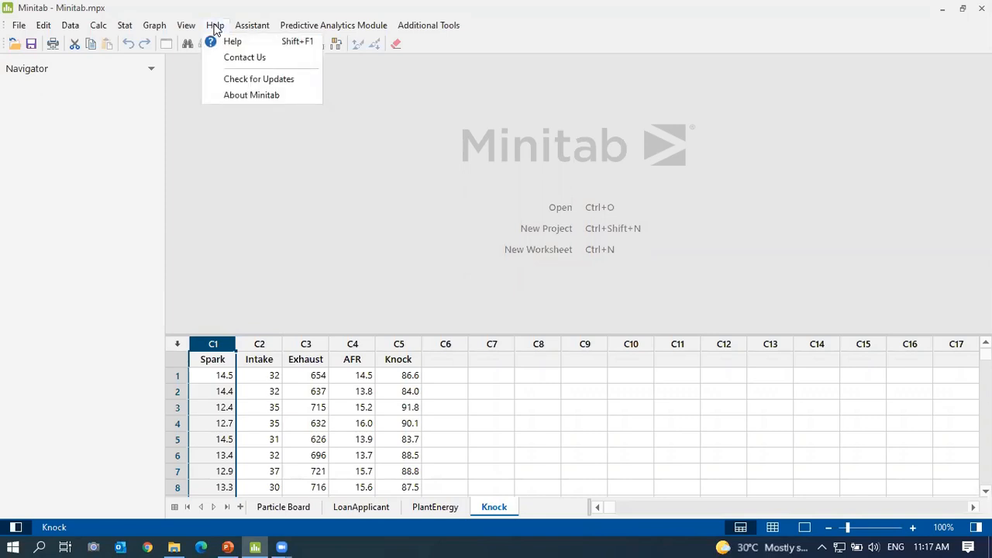
left_click(214, 93)
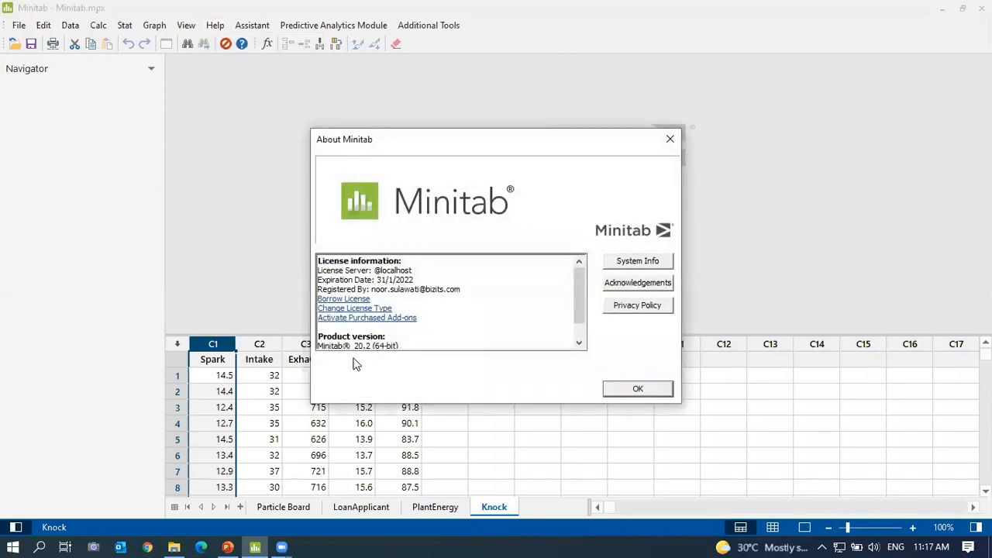
scroll(350, 341, "down", 1)
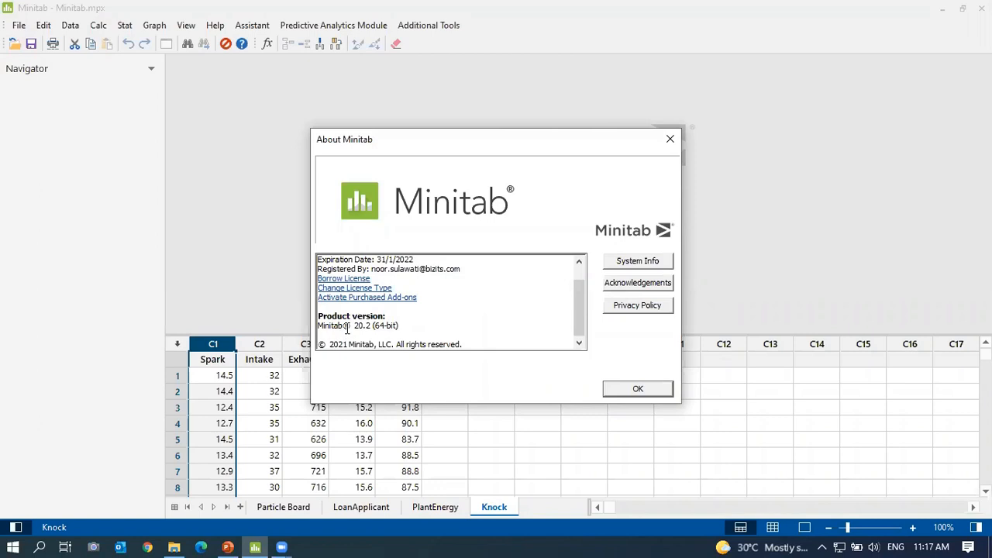
left_click(671, 147)
left_click(216, 26)
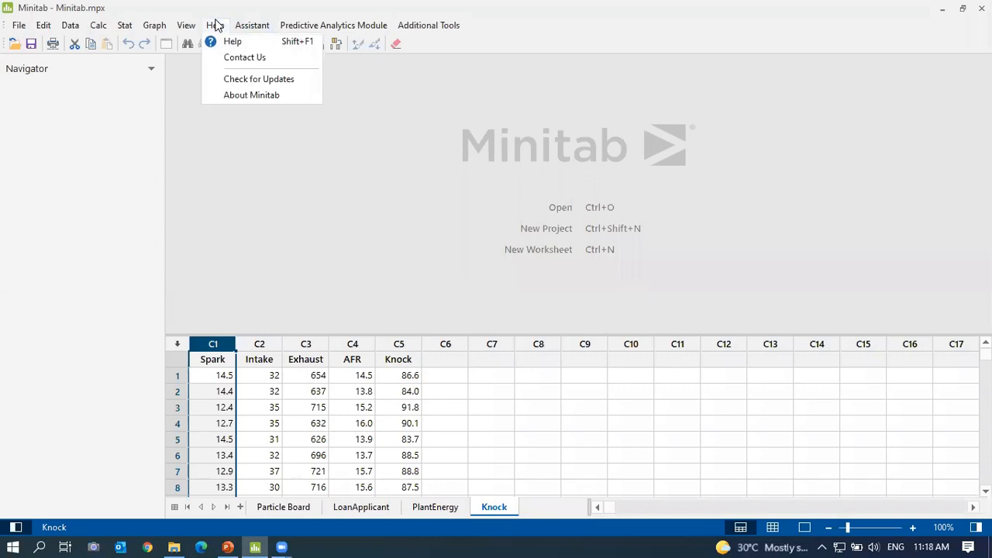
left_click(230, 98)
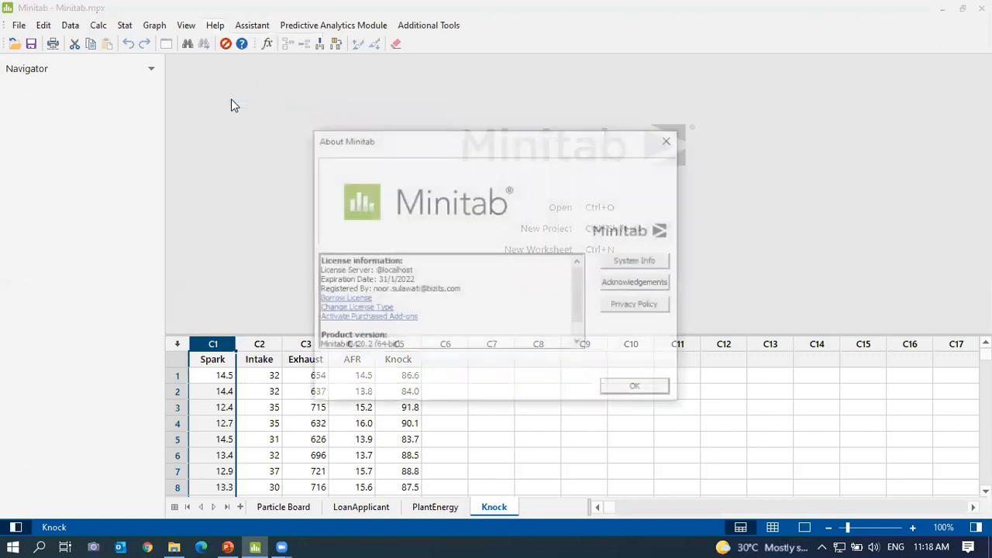
scroll(360, 339, "down", 1)
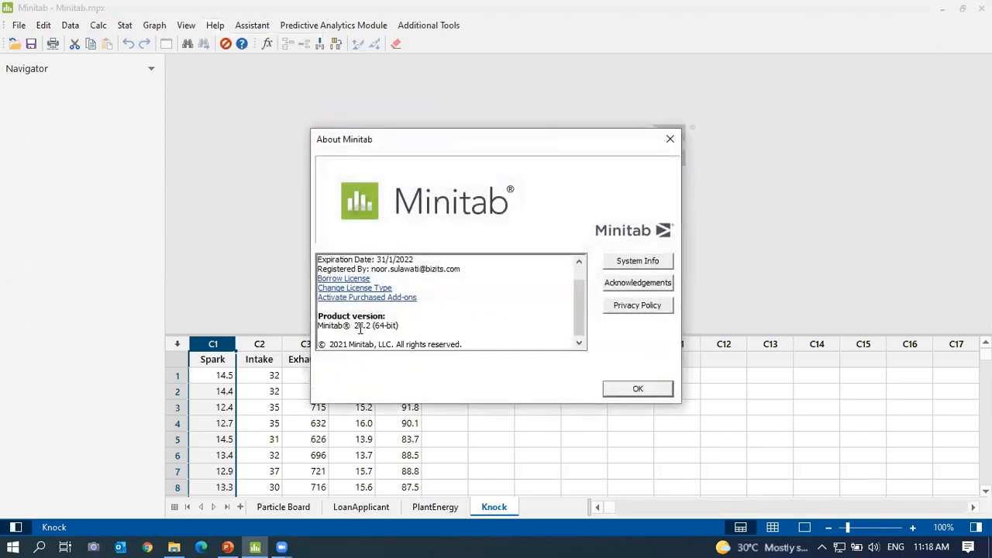
left_click(670, 138)
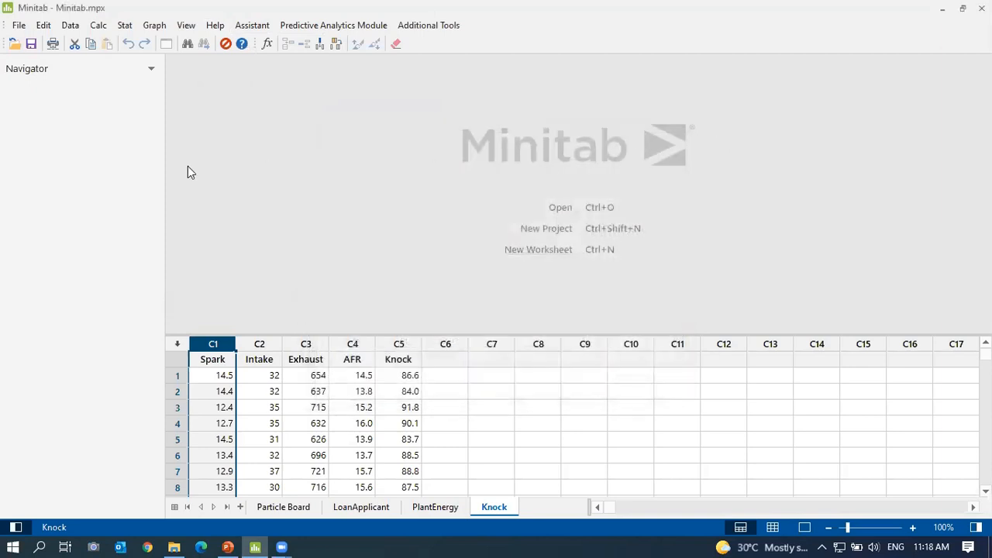
Show the Particle Board worksheet in place of the Knock worksheet.
left_click(25, 33)
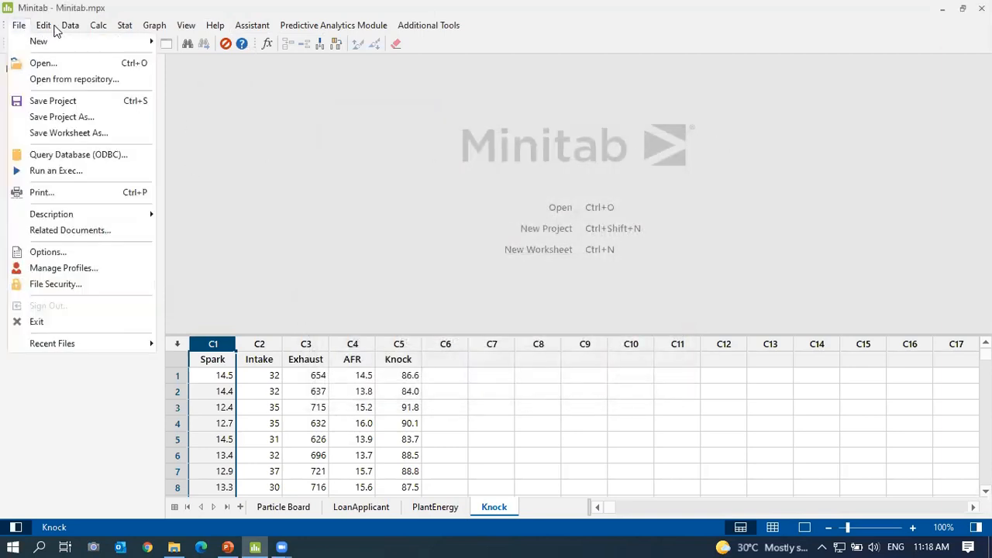
mouse_move(125, 37)
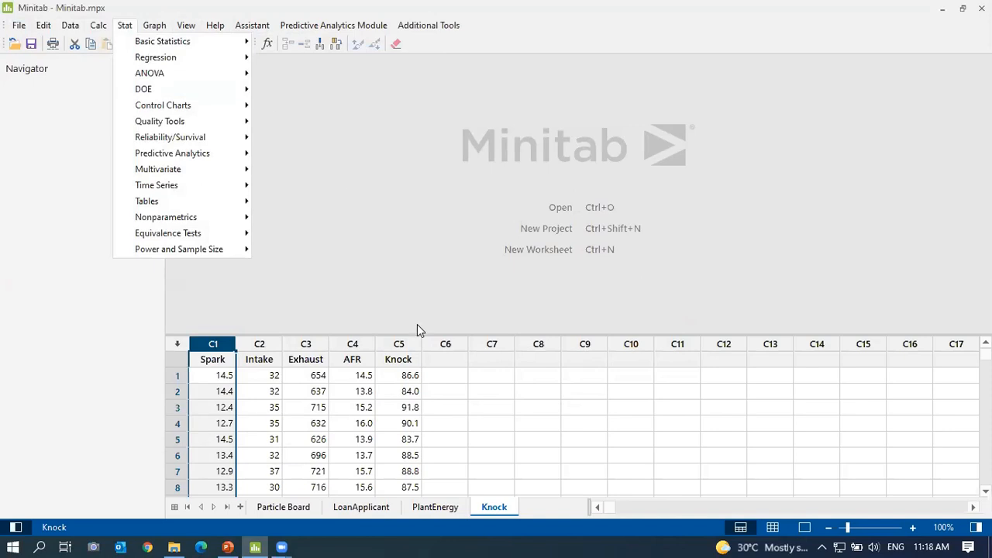
left_click(612, 403)
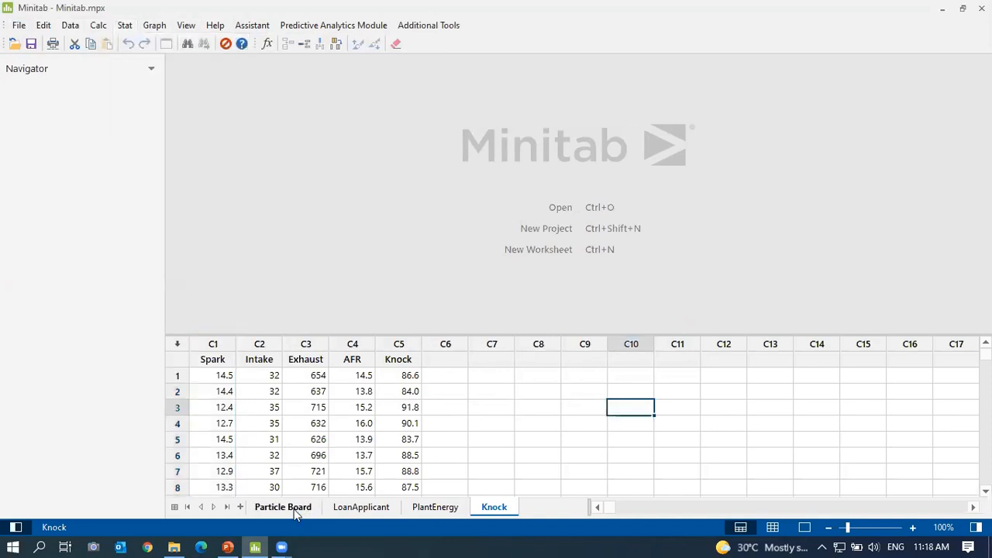
left_click(293, 509)
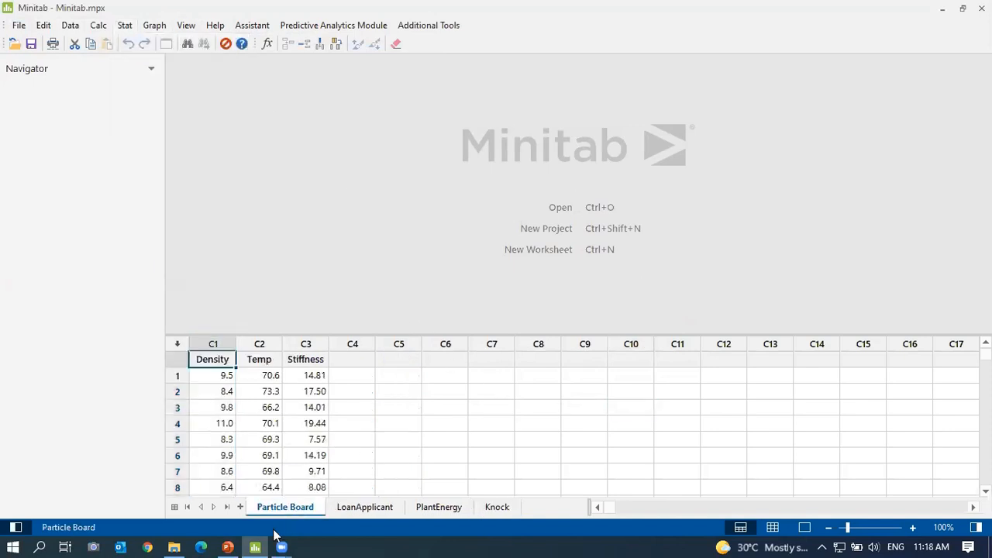
Switch to PowerPoint and read the particle board Example on slide 16 as a full-screen slide show.
left_click(228, 547)
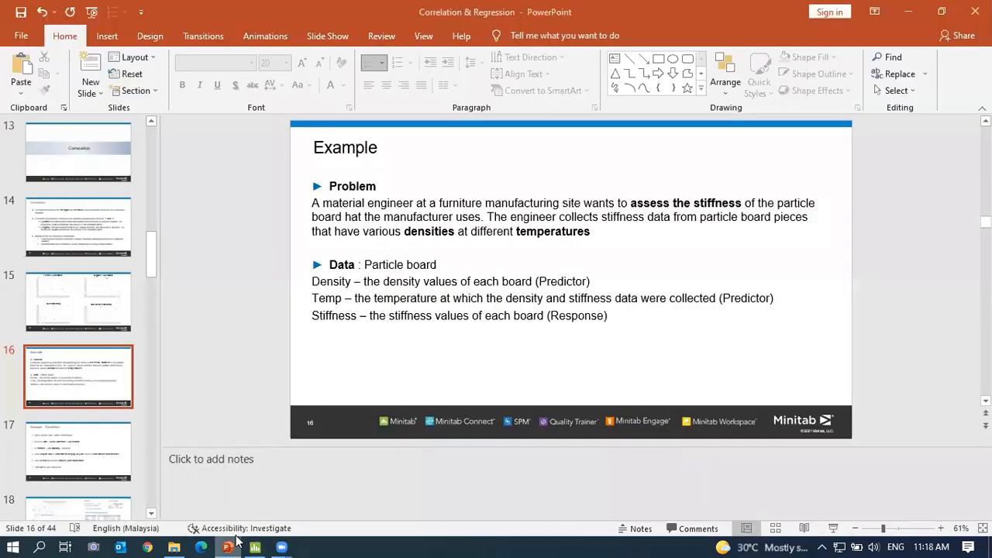
left_click(831, 530)
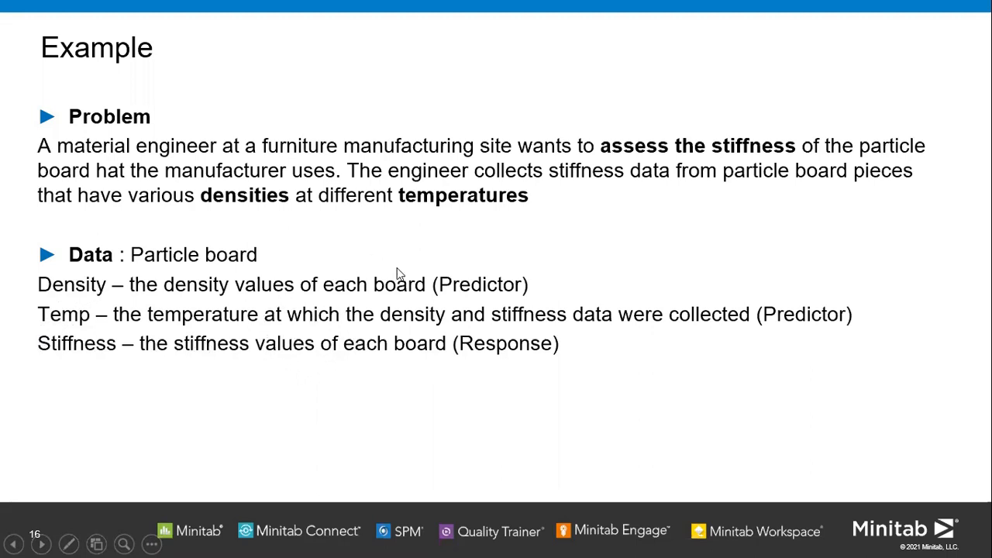
right_click(339, 409)
left_click(358, 397)
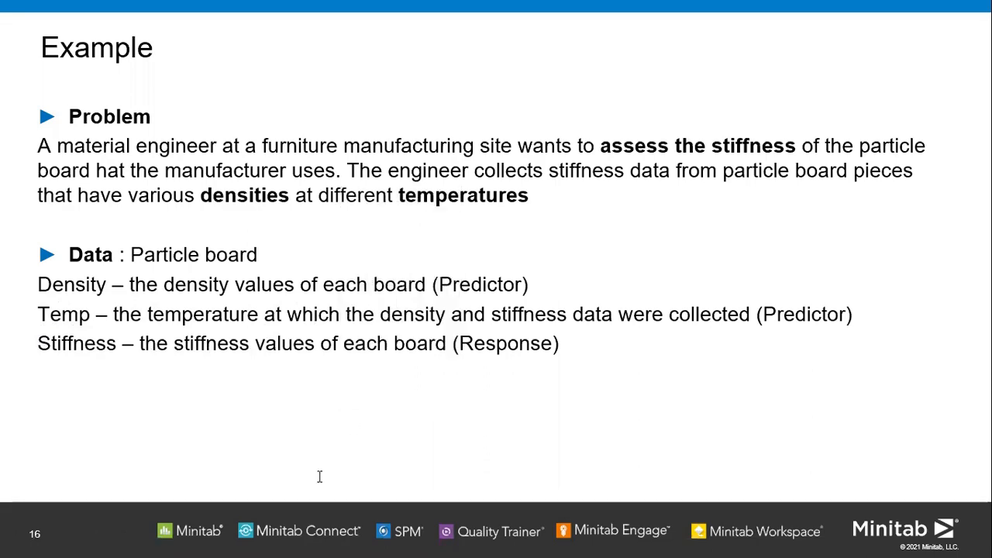
Return to Minitab and show only the worksheet data, enlarged to 130% zoom.
key("alt+Tab")
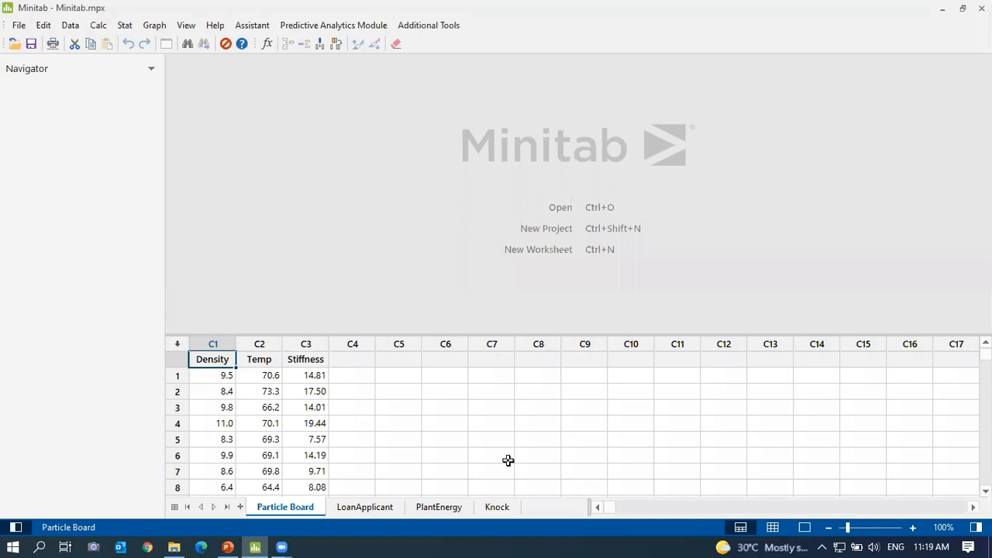
left_click(774, 528)
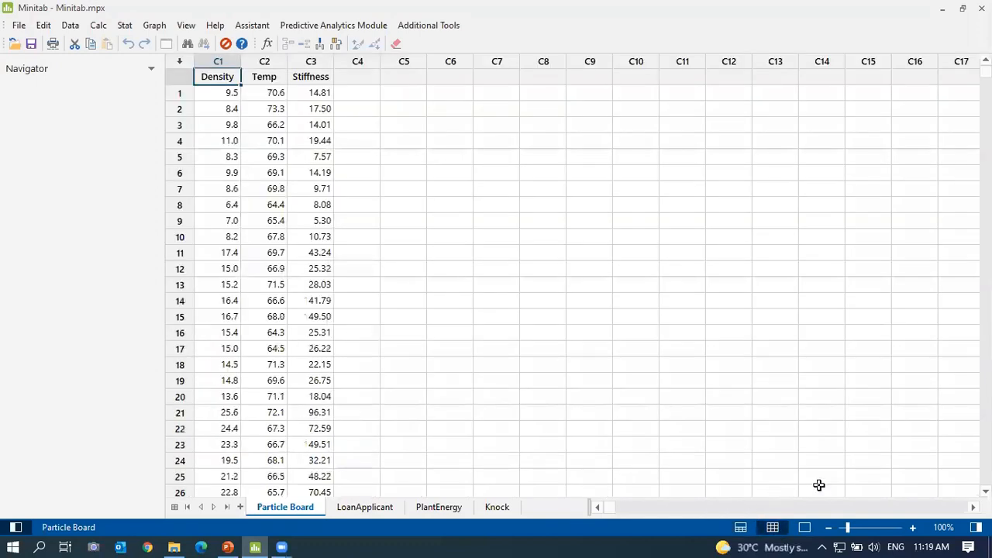
left_click(912, 528)
left_click(912, 528)
left_click(912, 528)
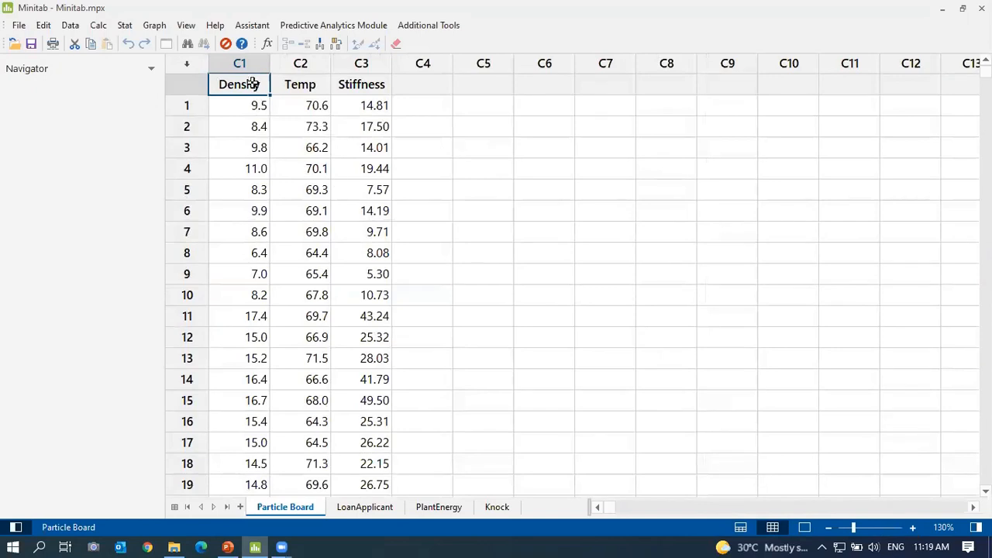
Examine the Density, Temp and Stiffness columns of the Particle Board worksheet to identify predictors and response.
left_click(301, 76)
left_click(350, 79)
left_click(238, 87)
left_click(310, 85)
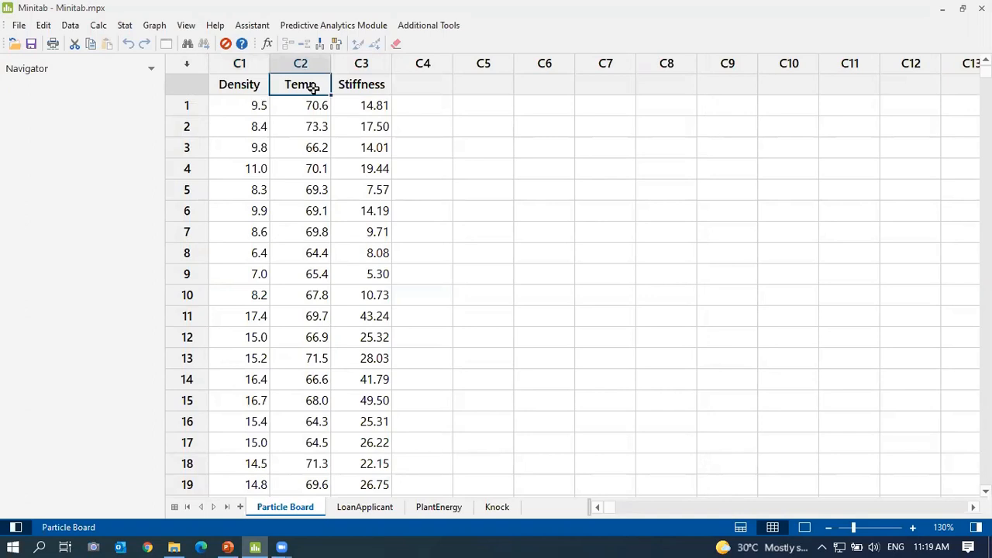
left_click(378, 81)
left_click(235, 83)
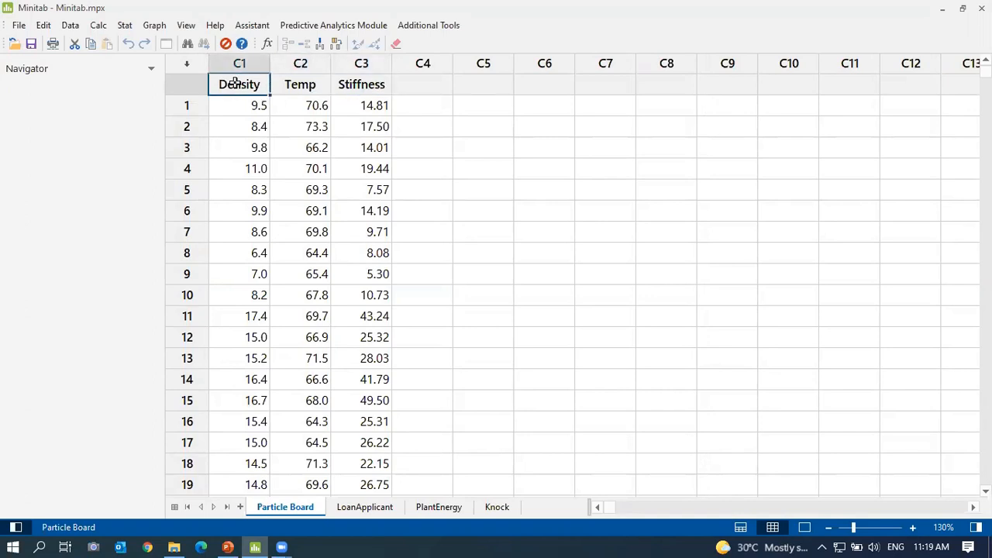
left_click(310, 86)
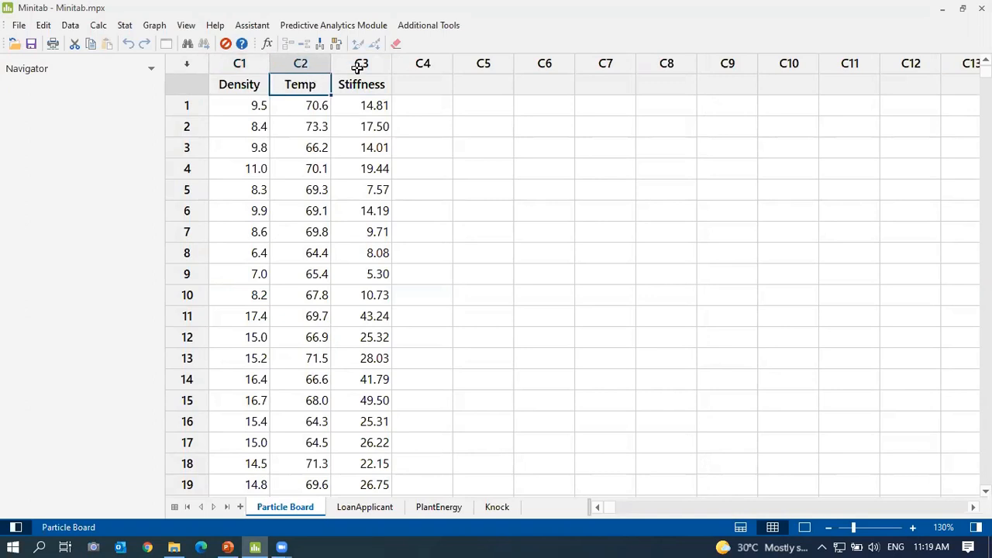
left_click(385, 80)
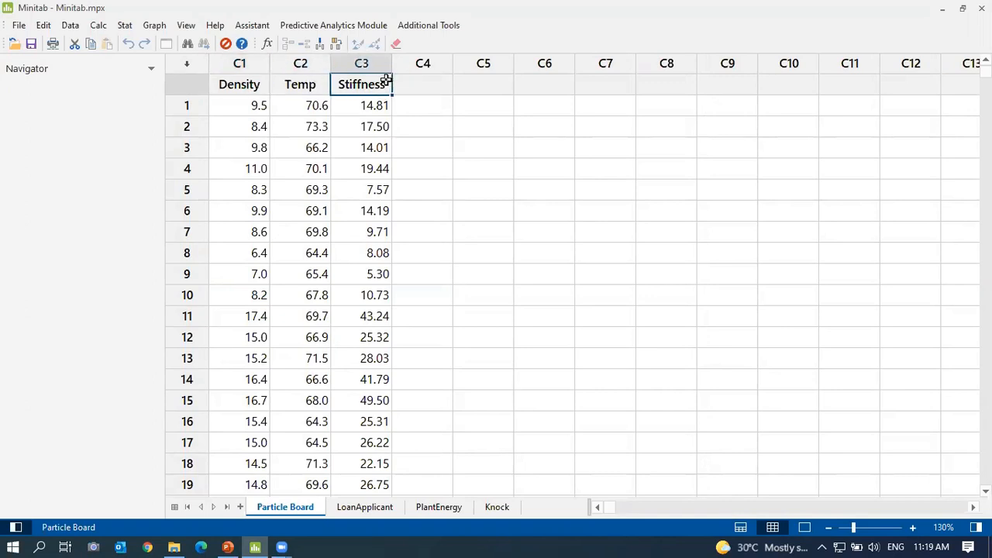
left_click(124, 27)
mouse_move(135, 43)
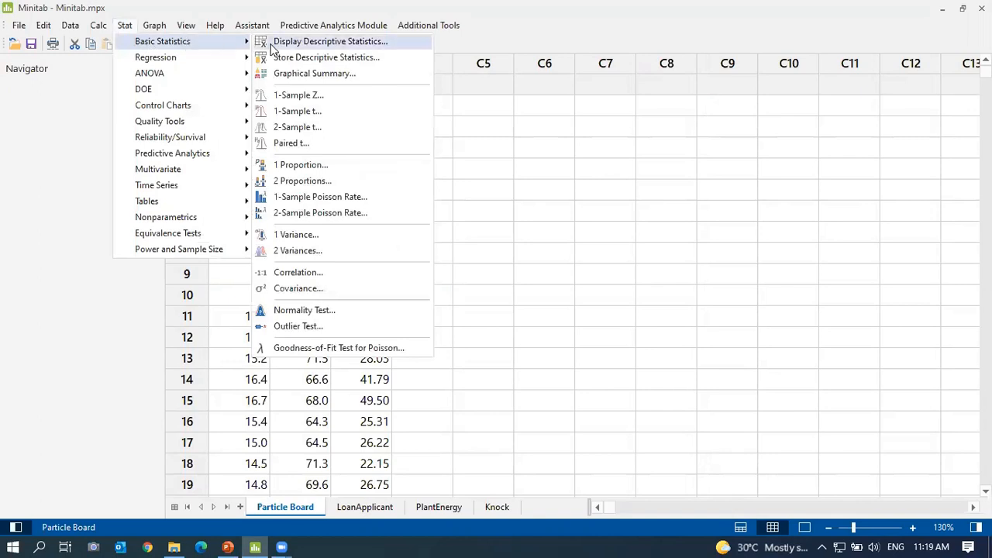
left_click(322, 272)
left_click(667, 151)
Start a Correlation analysis from the basic statistics and add Density, Temp and Stiffness as its variables.
left_click(124, 24)
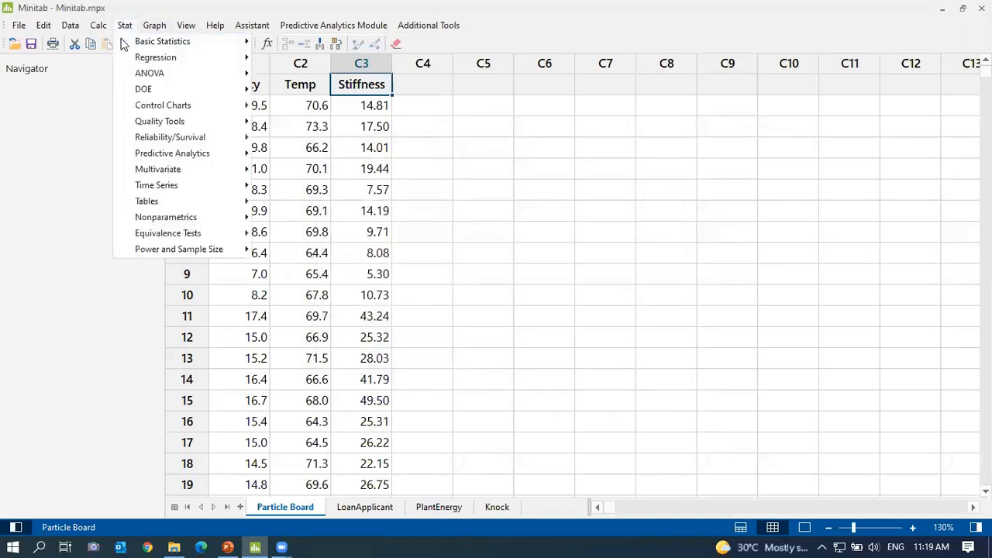
mouse_move(124, 44)
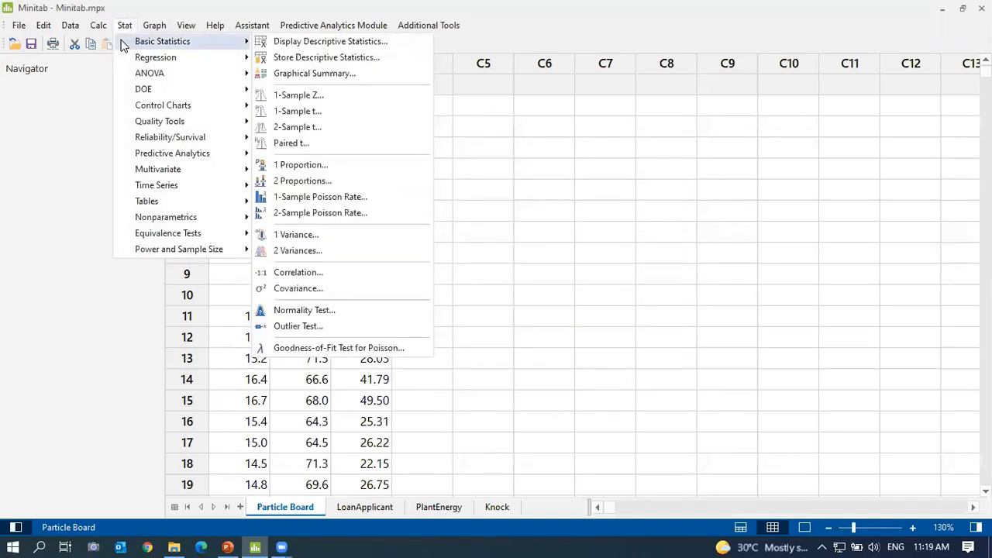
left_click(353, 279)
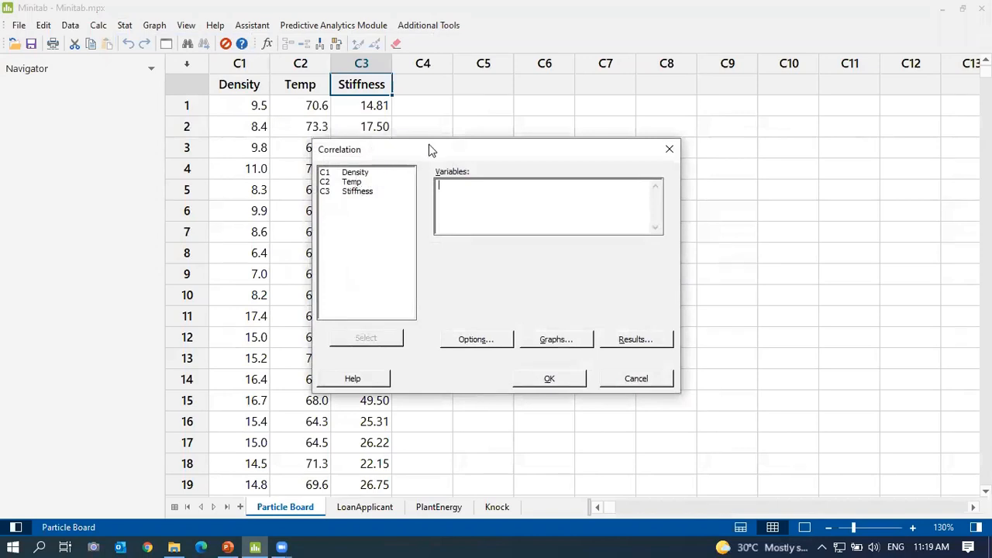
left_click_drag(434, 152, 530, 139)
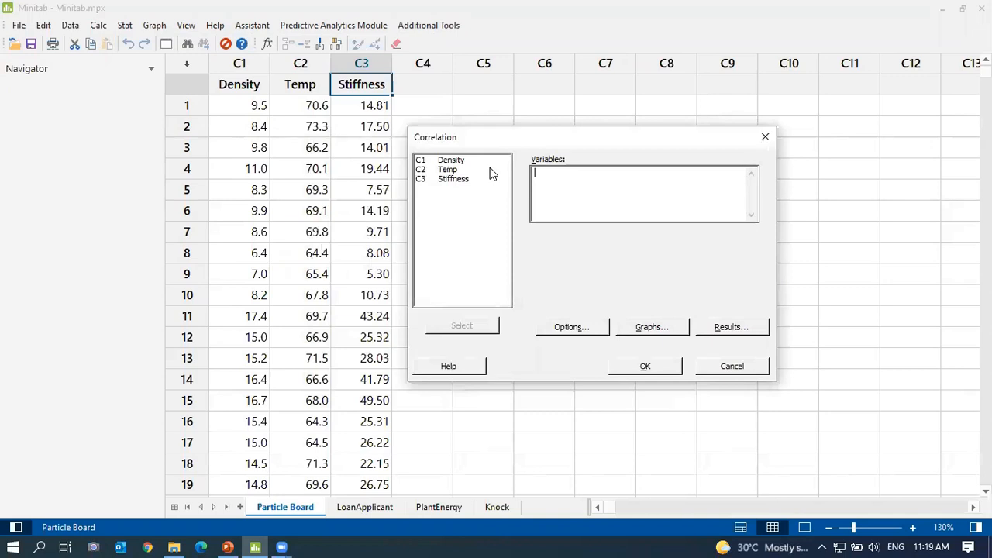
left_click_drag(458, 161, 456, 195)
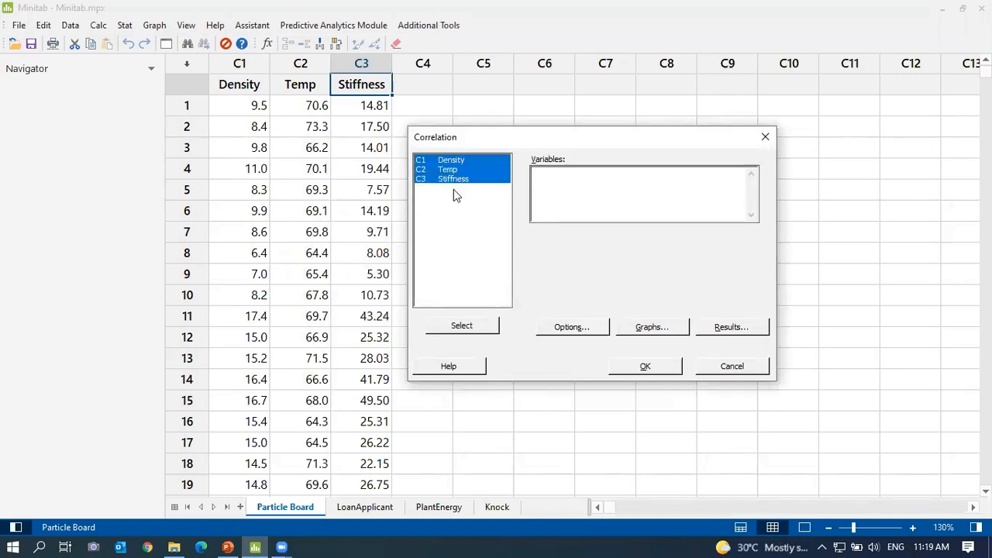
left_click(463, 329)
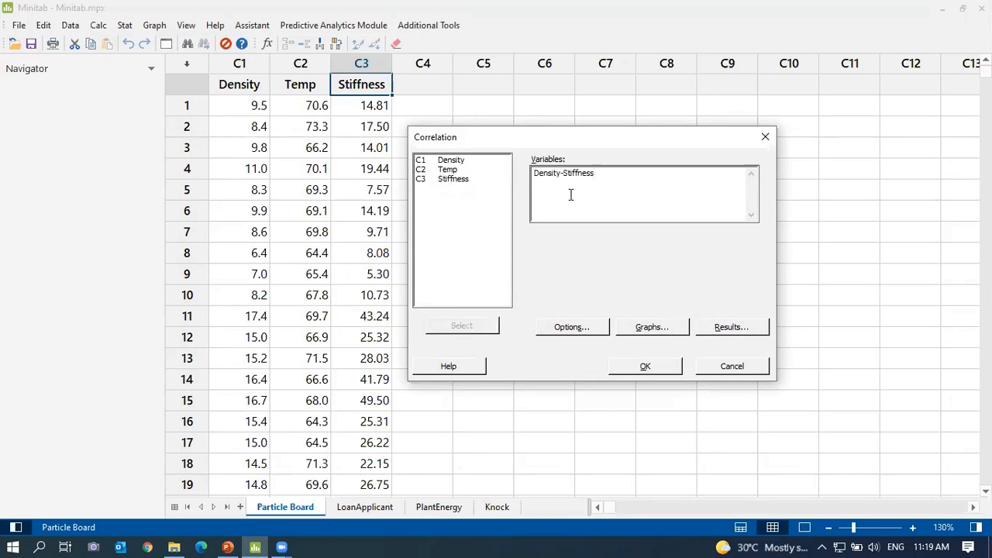
Set the correlation's matrix plot display to Lower left and accept the graph settings.
left_click(647, 327)
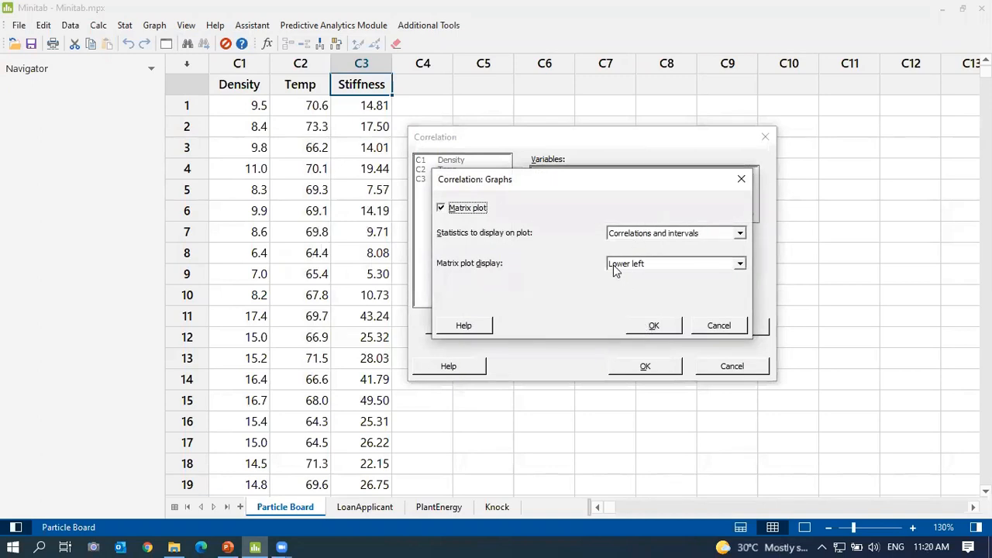
left_click(643, 265)
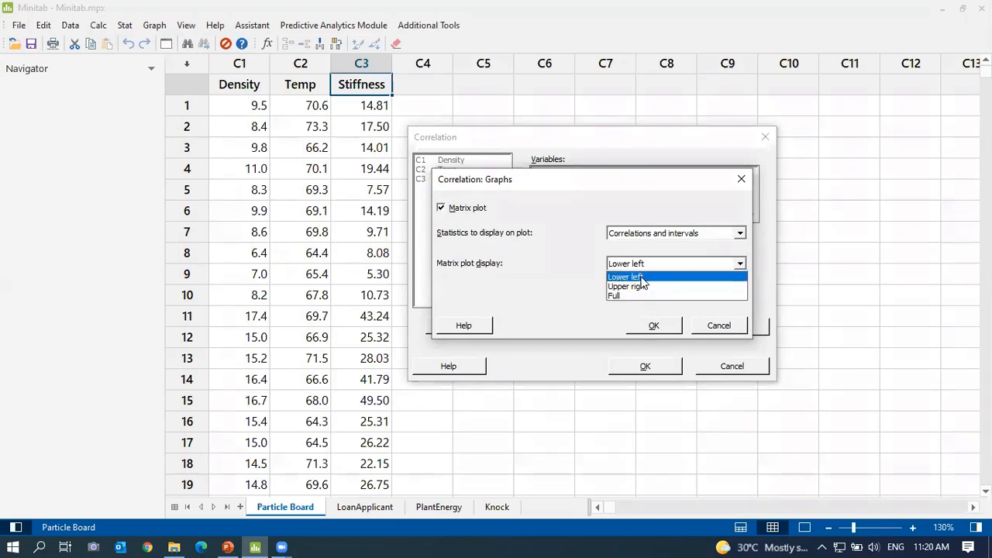
left_click(641, 279)
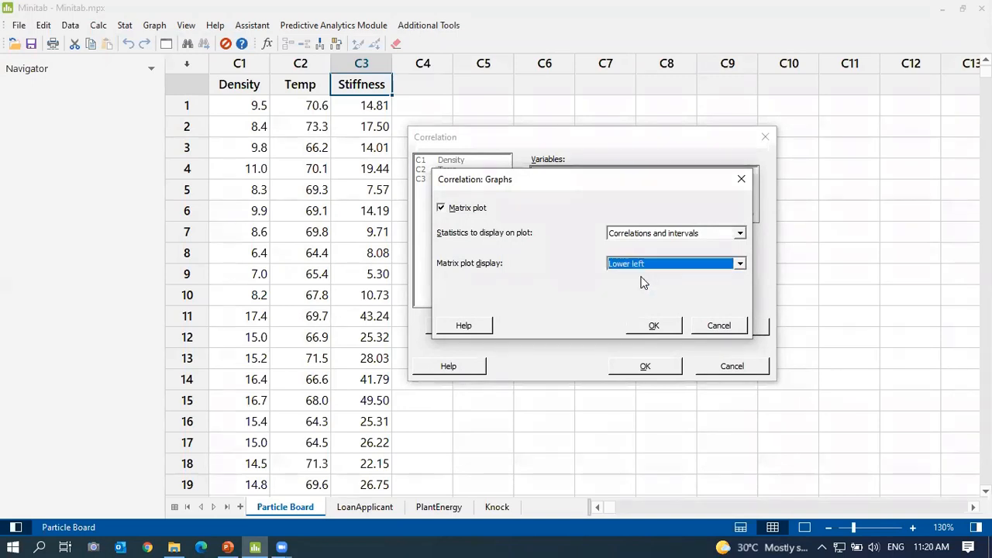
left_click(653, 327)
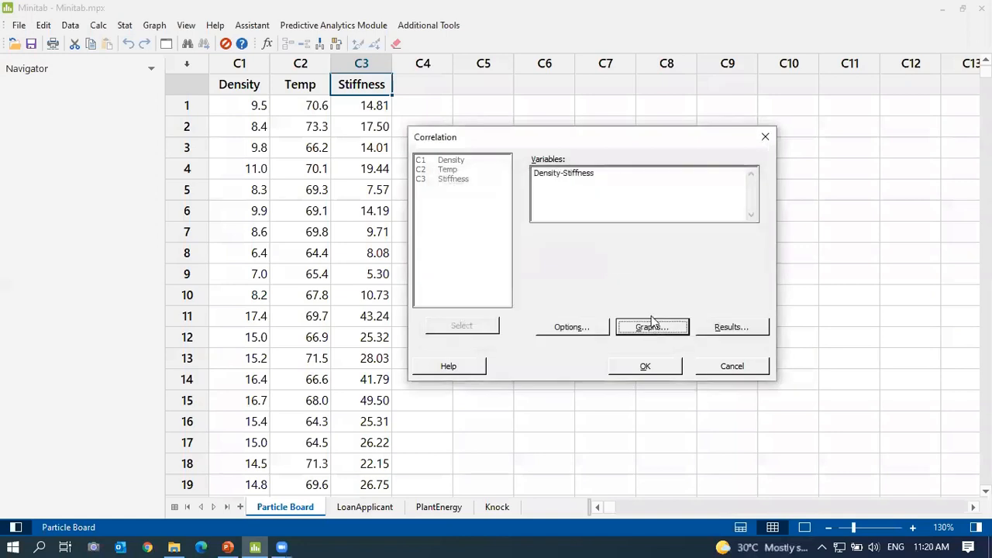
Choose Pearson correlation as the method in the correlation options and accept them.
left_click(572, 326)
left_click(597, 214)
left_click(598, 214)
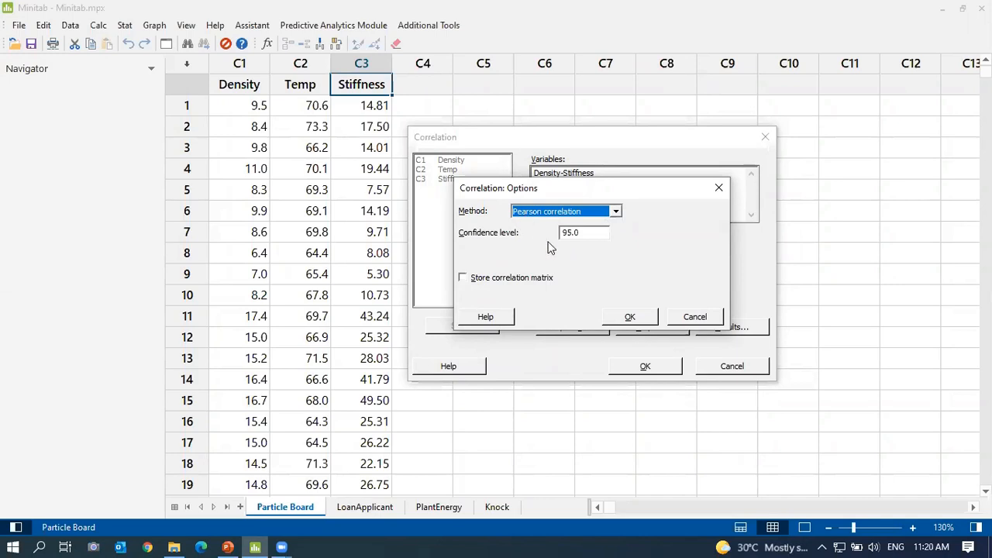
left_click(631, 316)
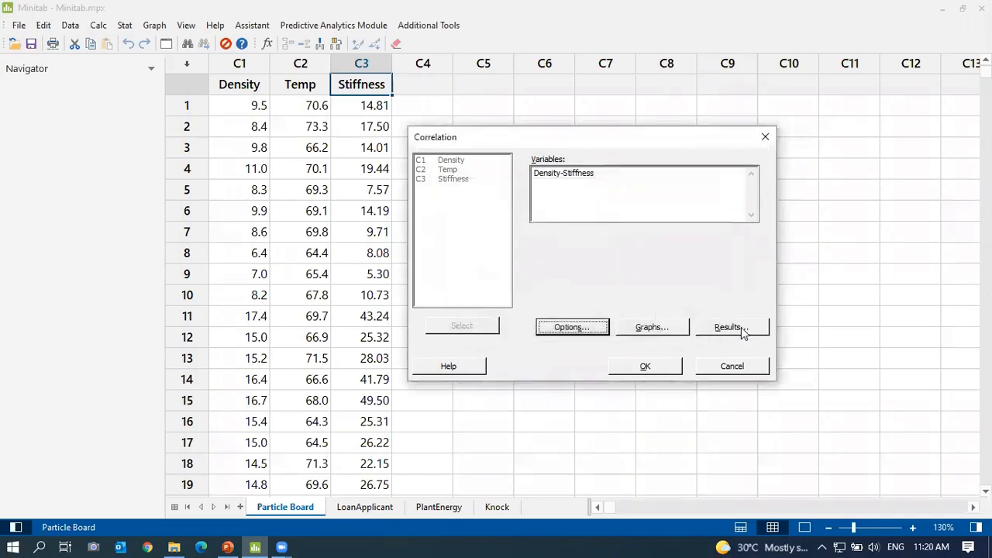
Include the pairwise correlation table in the results and run the correlation, showing only its output.
left_click(741, 327)
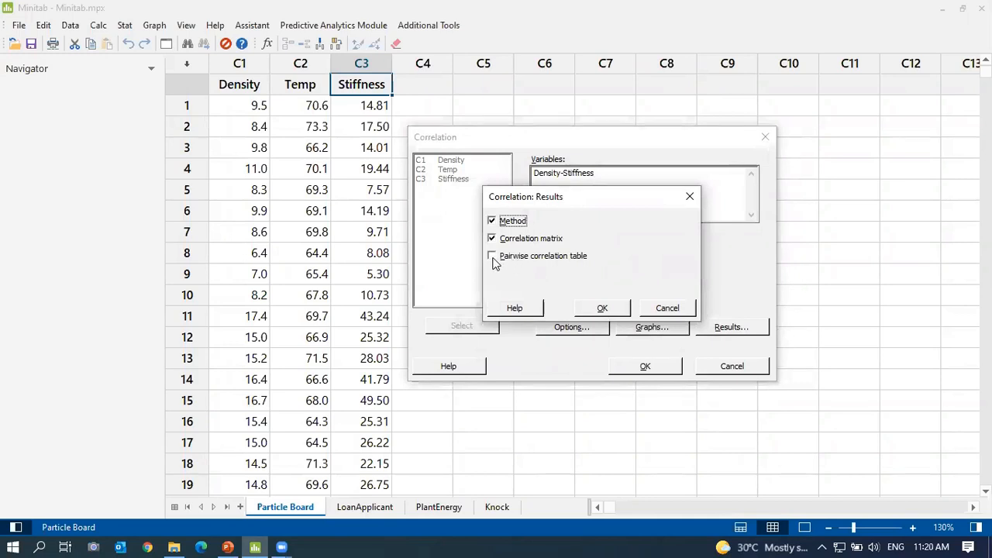
left_click(493, 259)
left_click(610, 313)
left_click(640, 365)
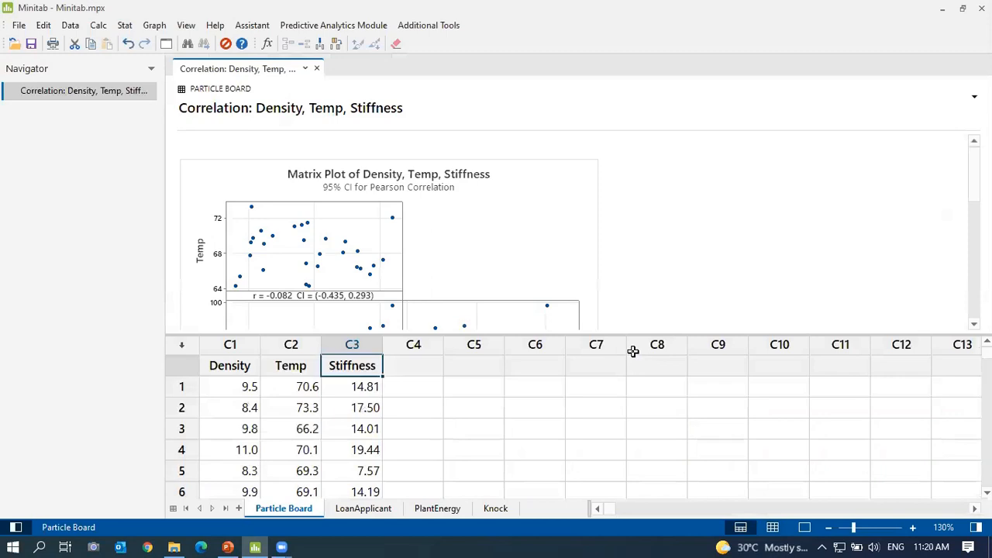
left_click(804, 527)
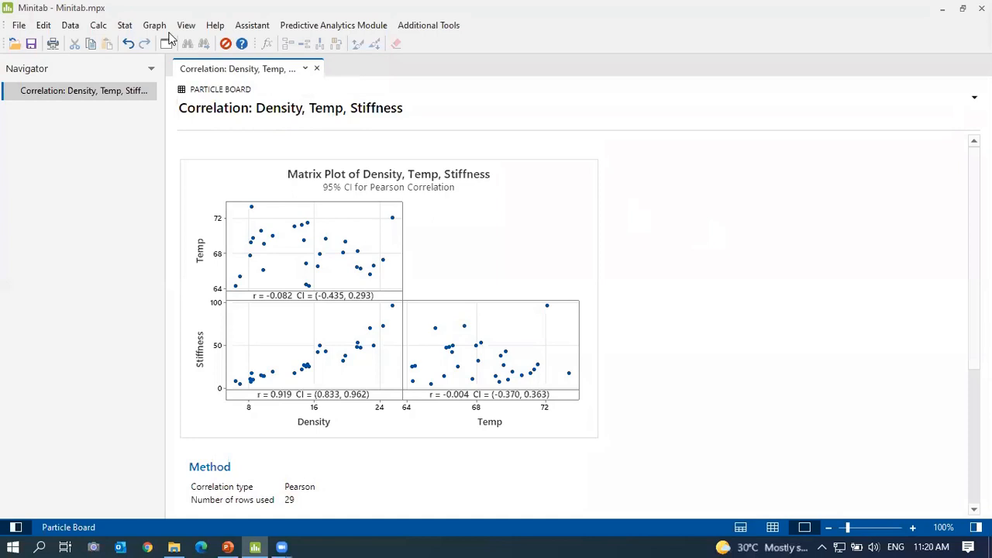
left_click(125, 25)
mouse_move(163, 41)
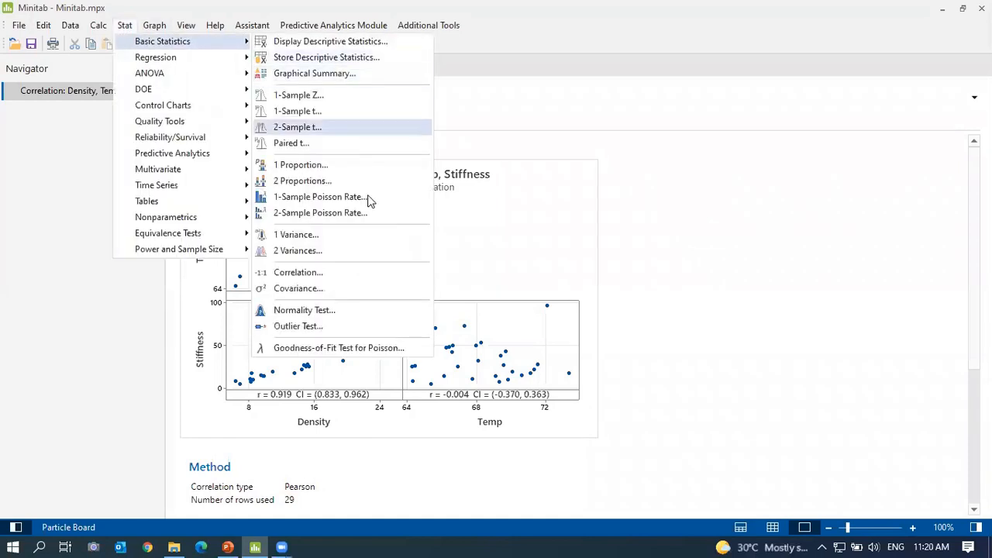
left_click(343, 274)
left_click(515, 182)
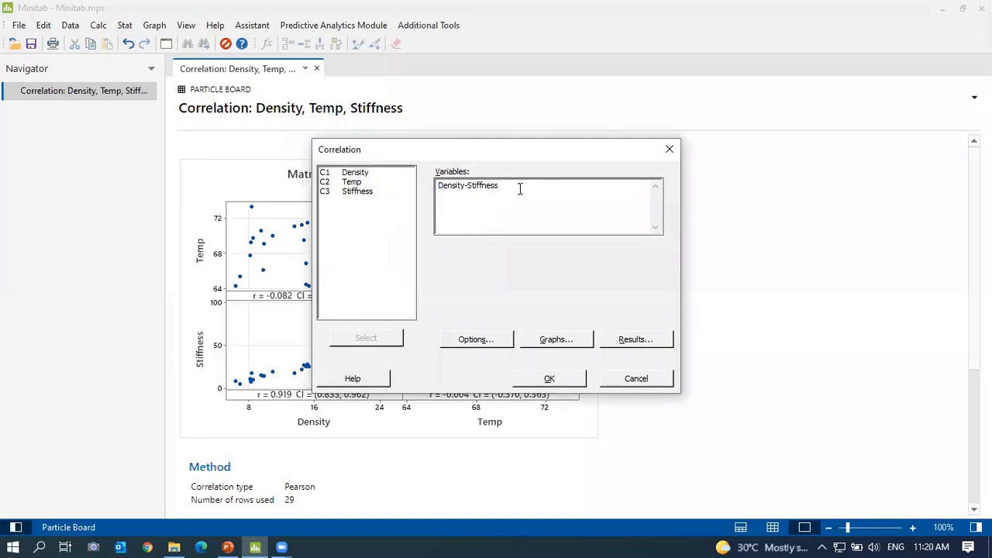
left_click(581, 379)
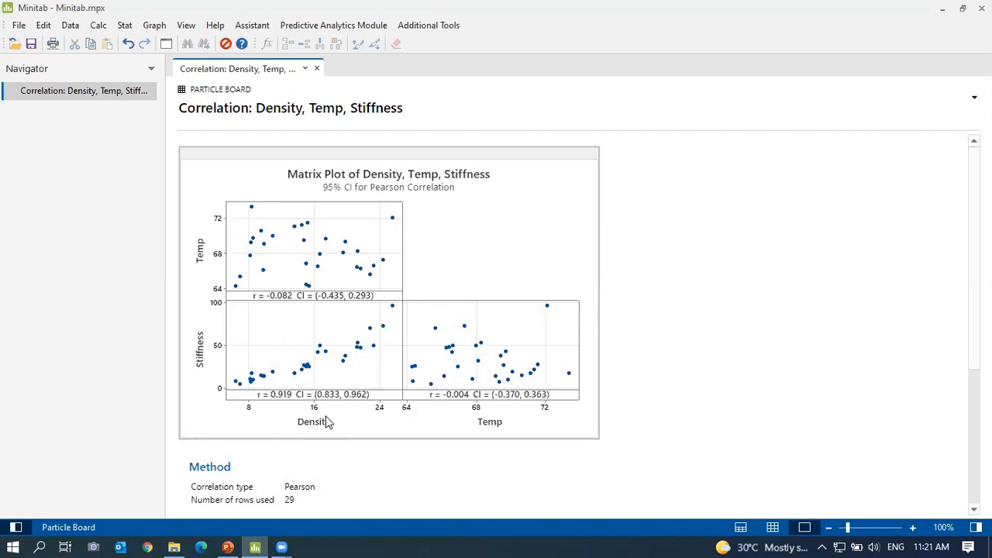
Review the pairwise Pearson correlations, and switch to PowerPoint to present slide 18 with their interpretation.
scroll(594, 281, "down", 5)
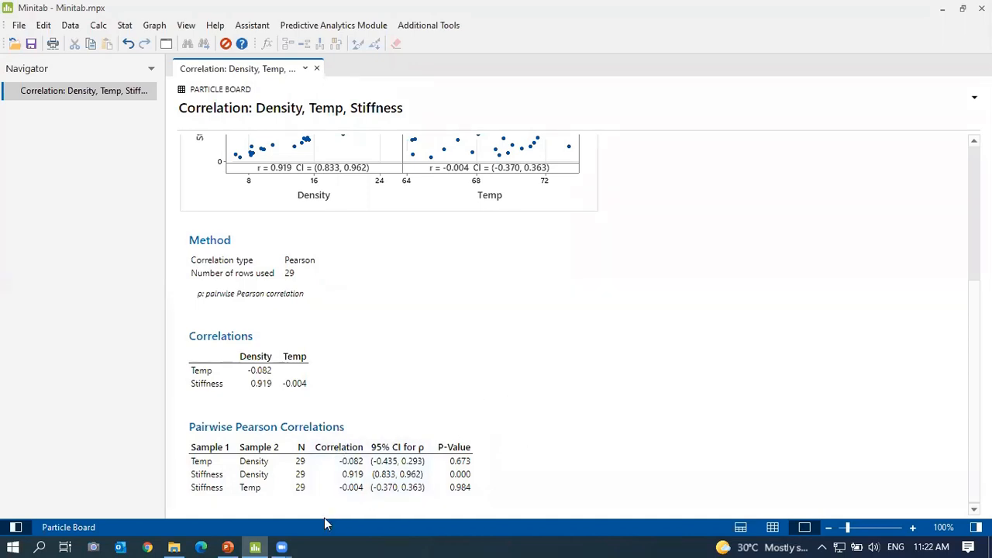
left_click(227, 547)
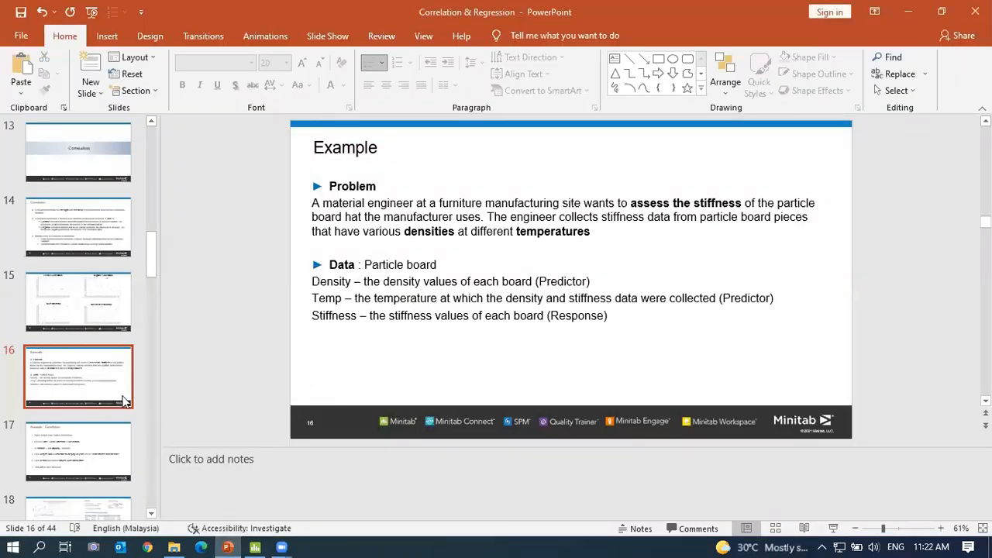
scroll(88, 406, "down", 3)
left_click(87, 393)
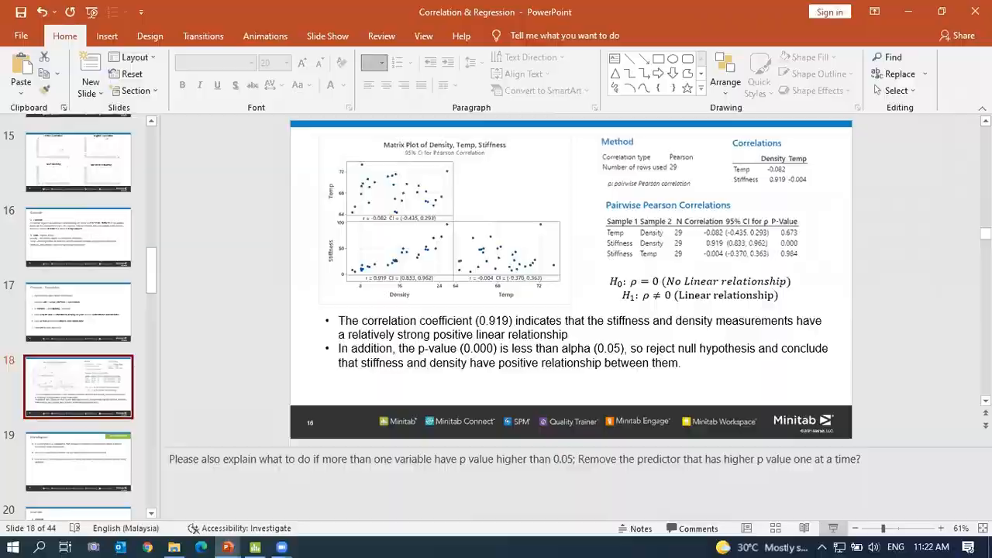
left_click(834, 529)
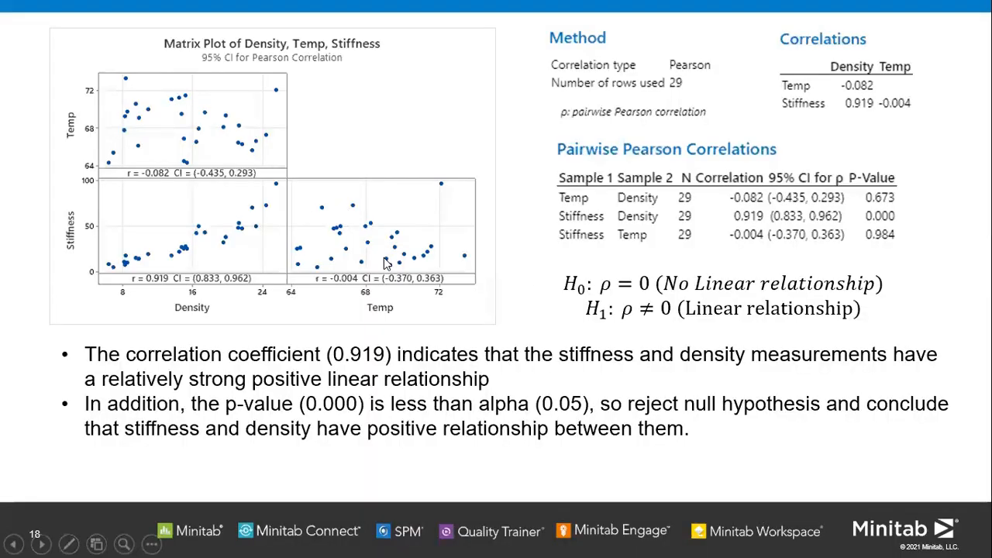
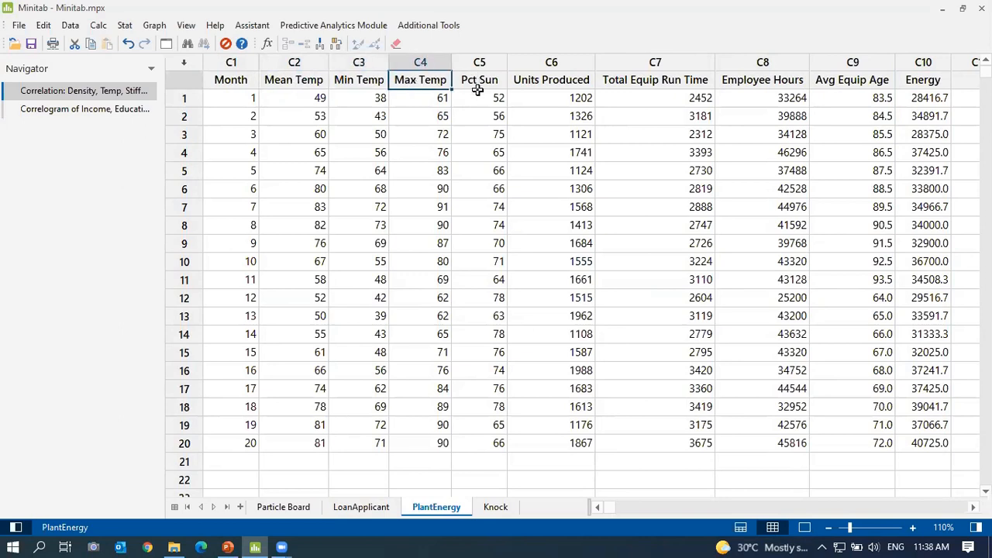
Examine the PlantEnergy worksheet columns from Mean Temp to Avg Equip Age as predictors and Energy as the response.
left_click(539, 79)
left_click(652, 83)
left_click(762, 82)
left_click(843, 84)
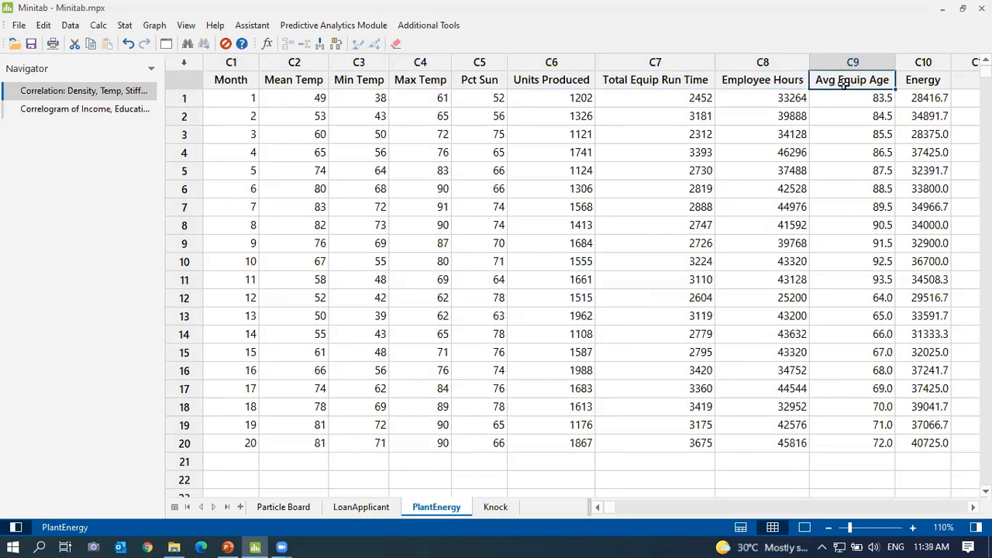
left_click(947, 80)
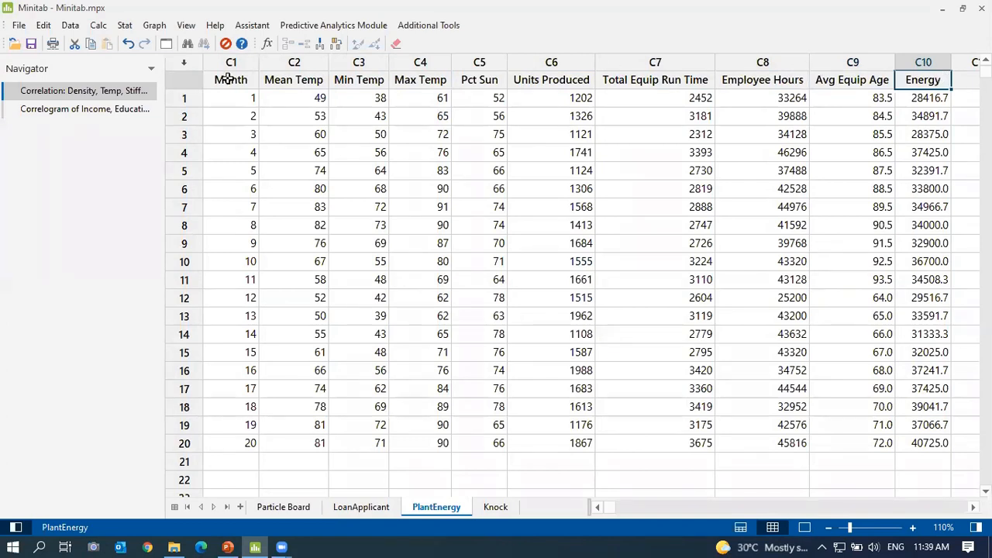
left_click(288, 80)
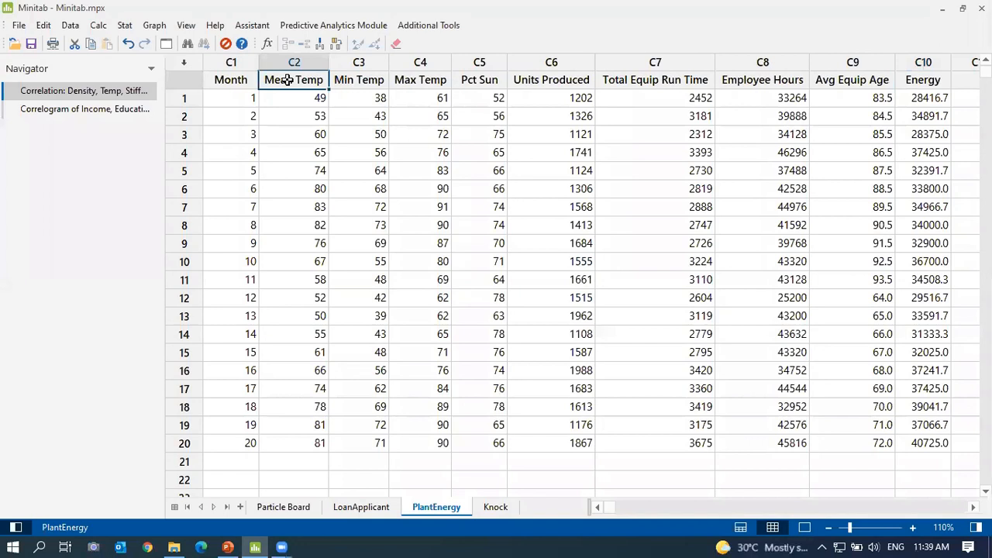
left_click(358, 80)
left_click(412, 81)
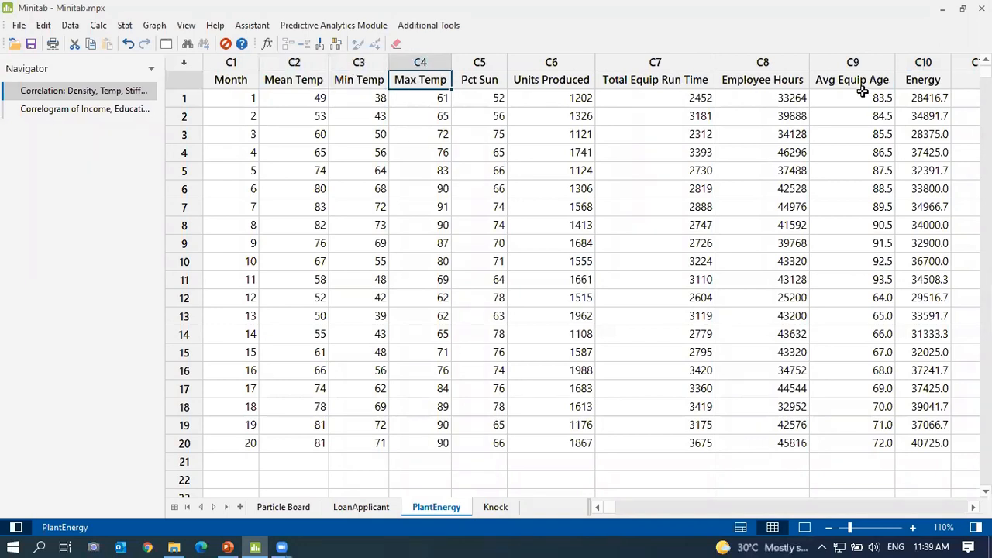
left_click(859, 80)
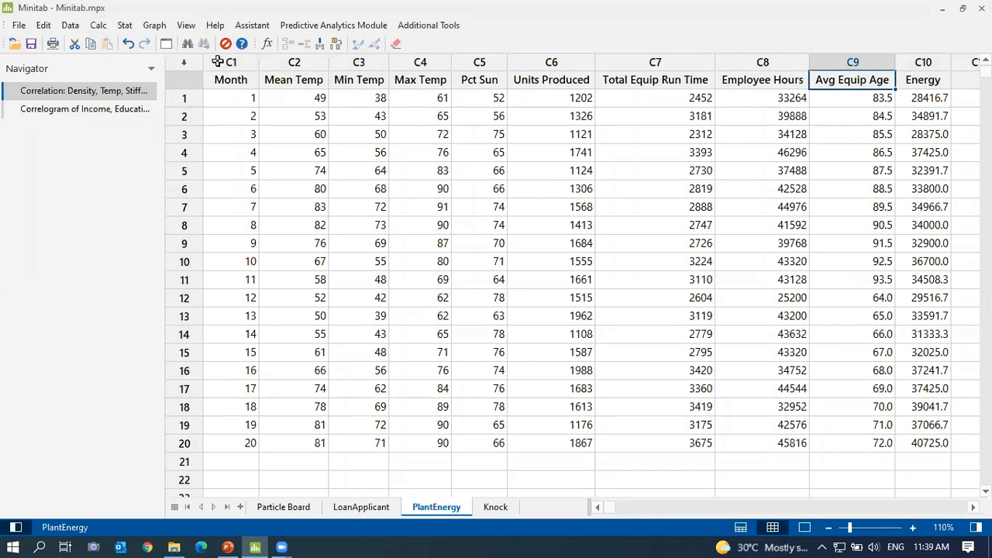
left_click(125, 26)
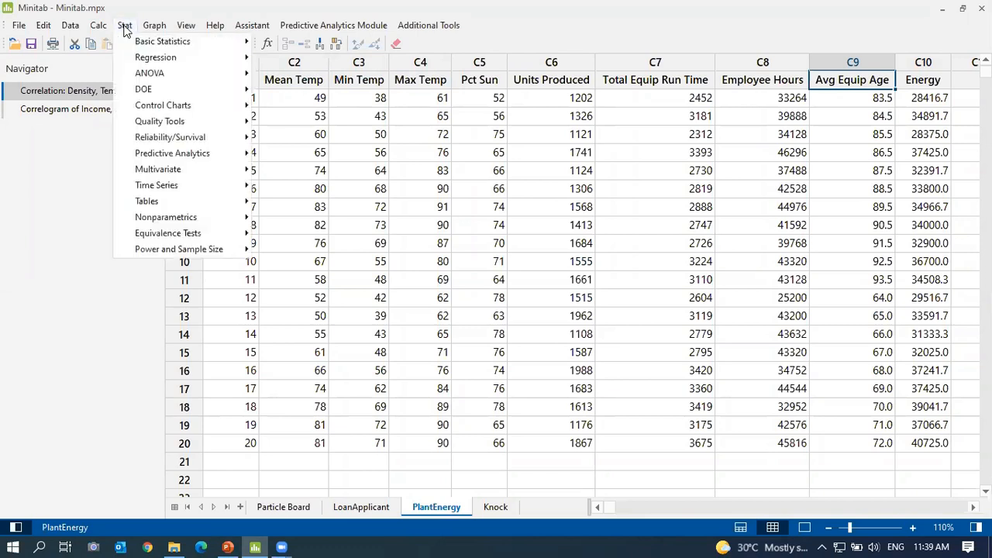
left_click(934, 88)
left_click(932, 99)
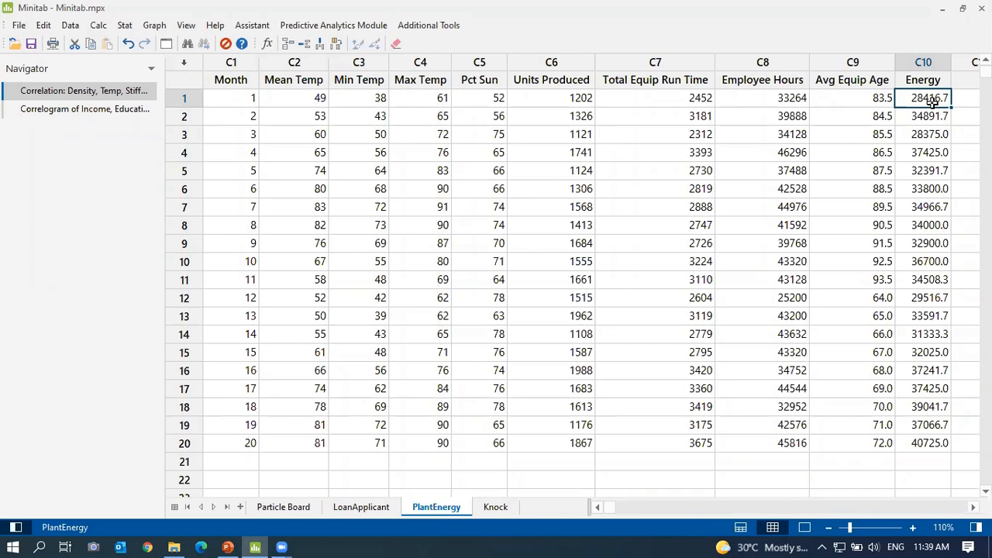
left_click(124, 26)
mouse_move(178, 57)
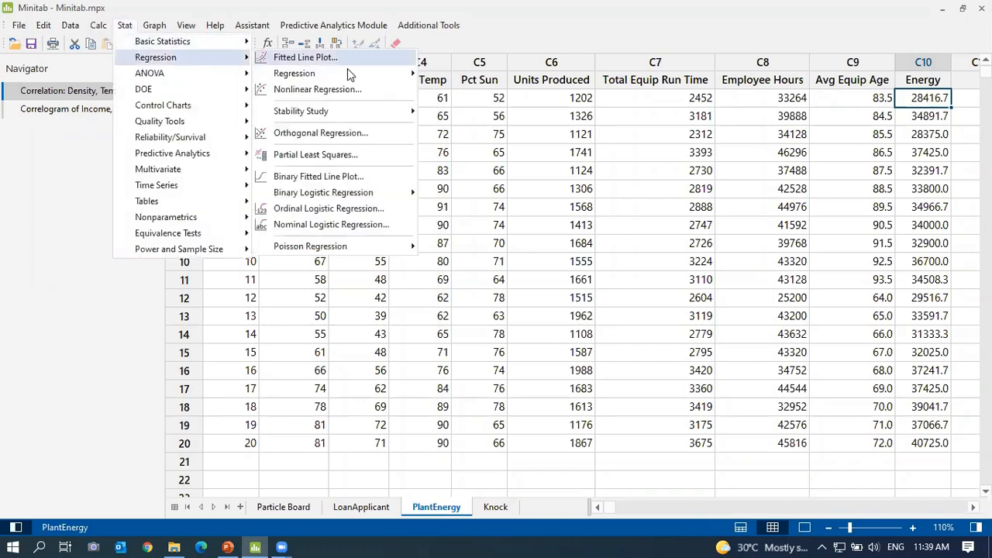
mouse_move(351, 75)
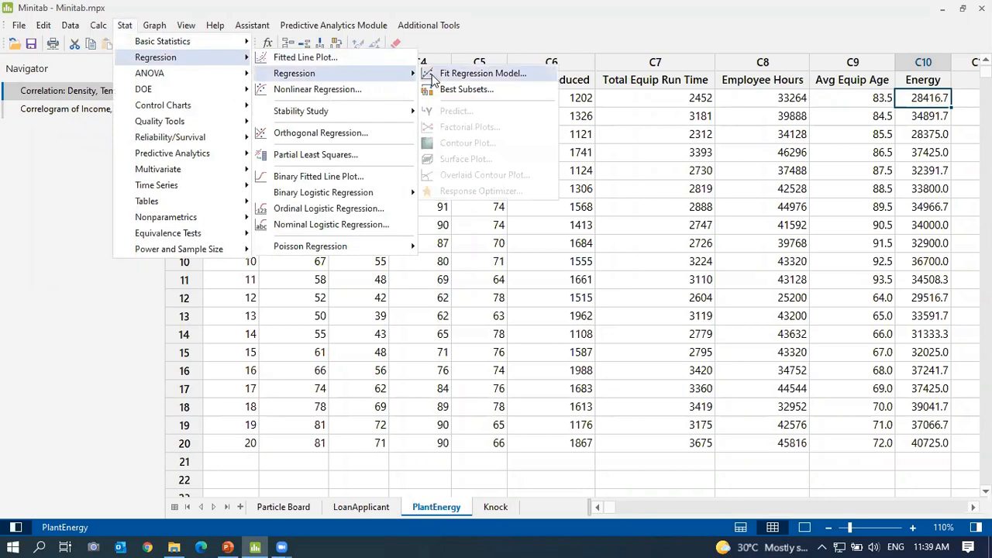
left_click(475, 74)
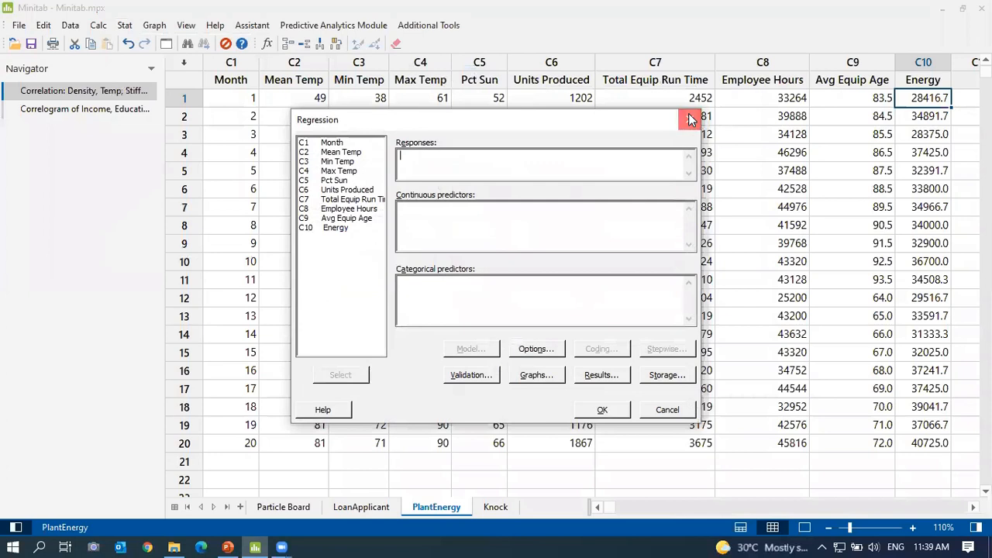
left_click(690, 119)
Start fitting a regression model with Energy as response and Mean Temp through Avg Equip Age as continuous predictors.
left_click(125, 25)
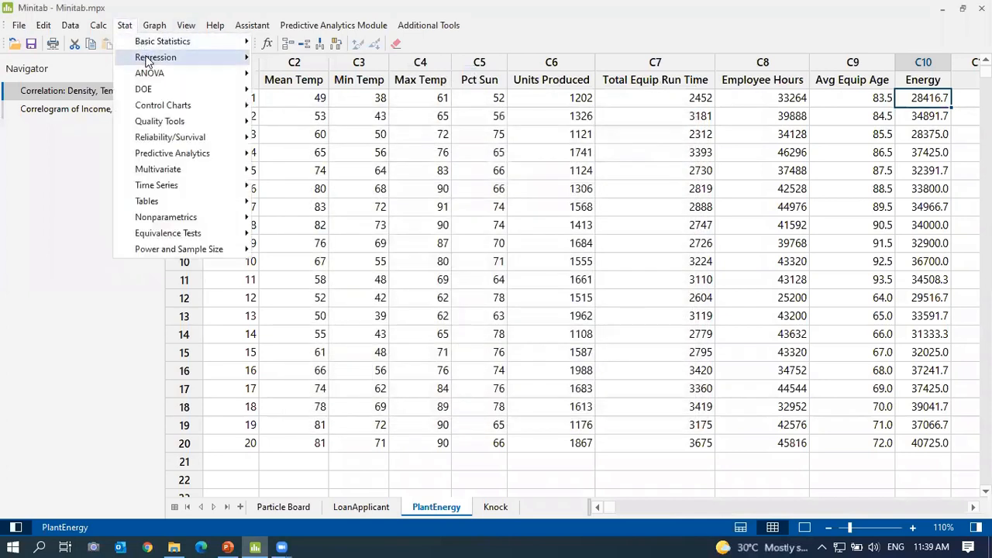
mouse_move(148, 62)
mouse_move(345, 75)
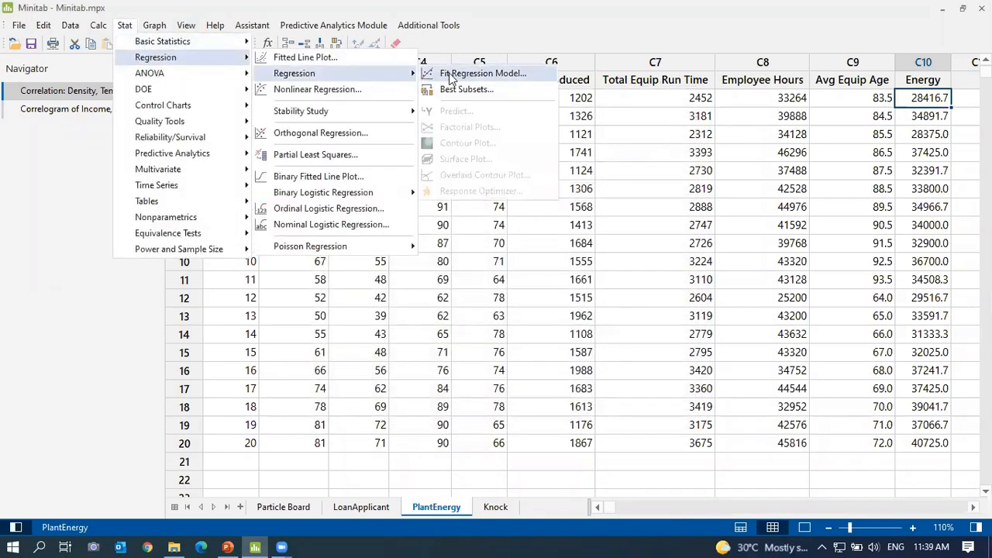
left_click(477, 73)
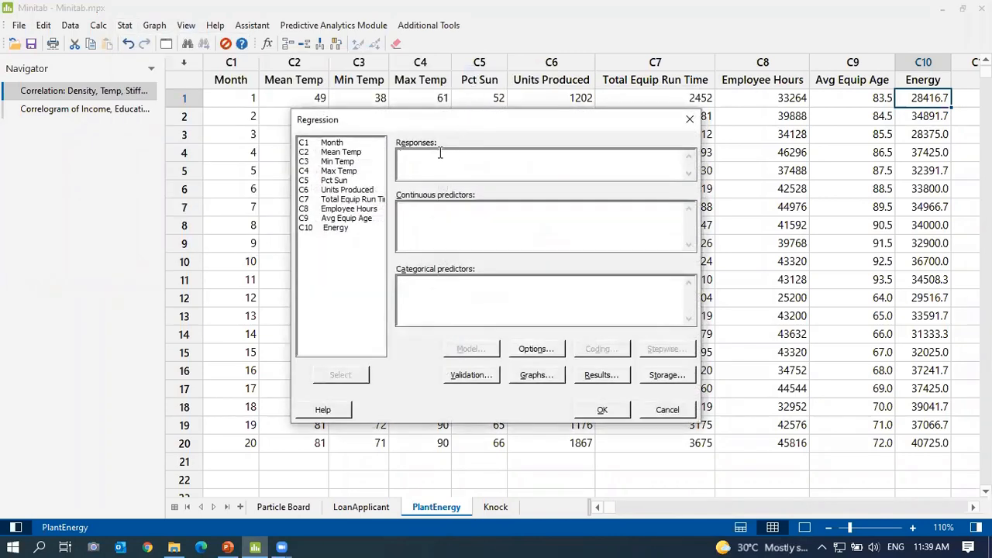
left_click(337, 231)
double_click(338, 231)
left_click(352, 154)
left_click_drag(355, 158, 346, 219)
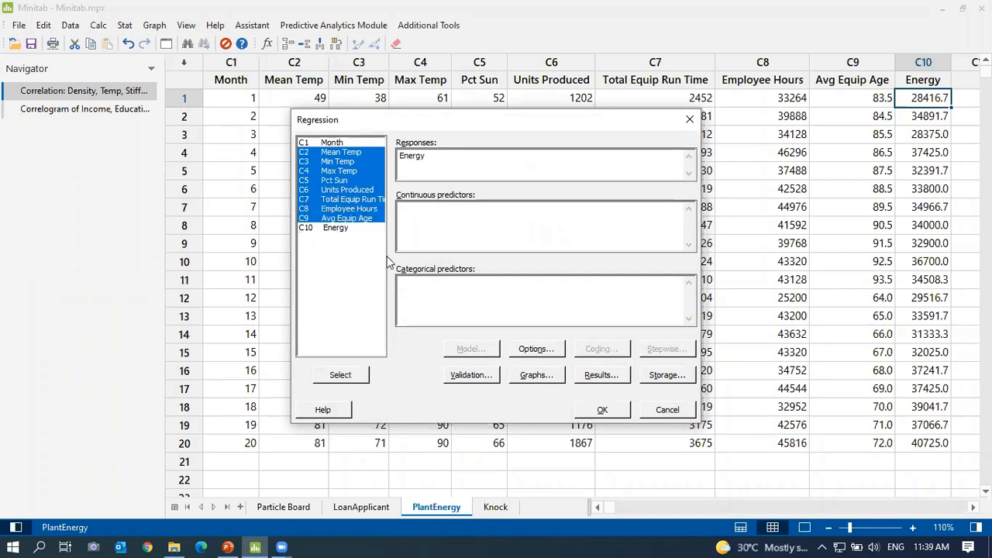
left_click(354, 383)
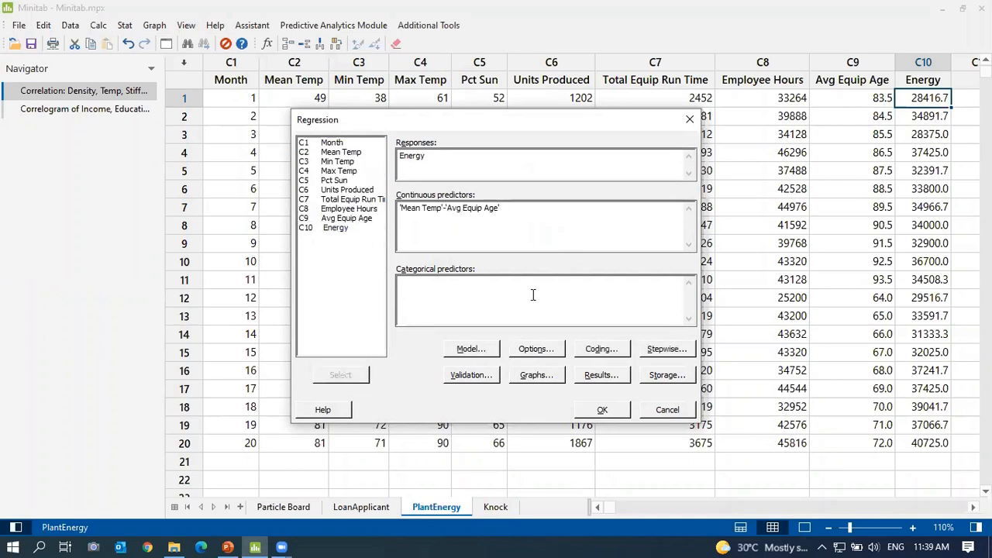
Set the regression graphs to the Four in one residual plots and a Pareto effects plot.
left_click(534, 375)
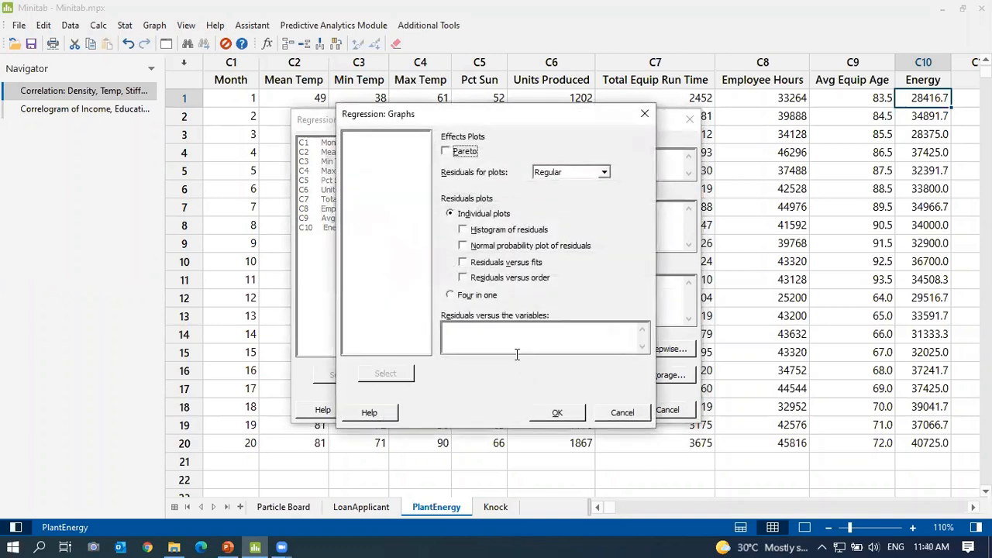
left_click(475, 297)
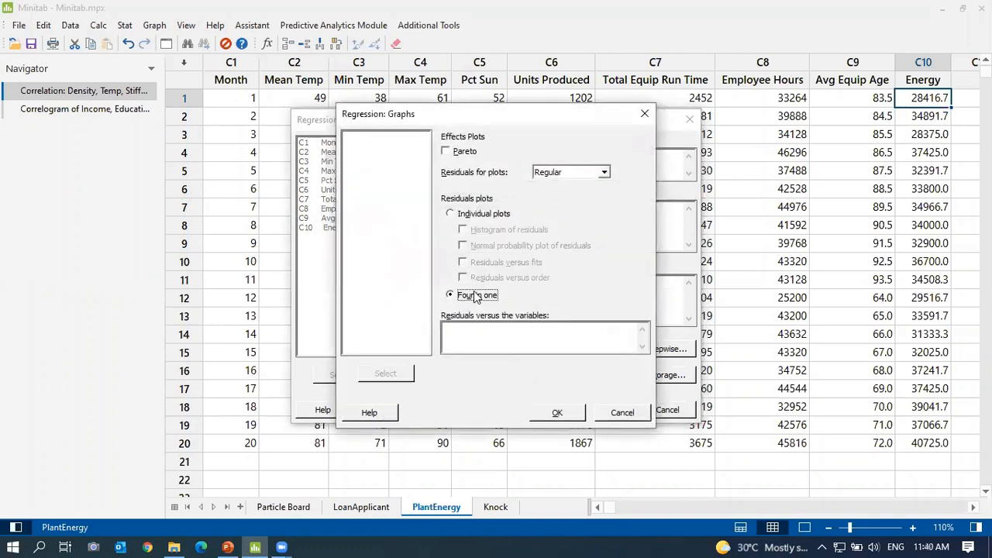
left_click(456, 152)
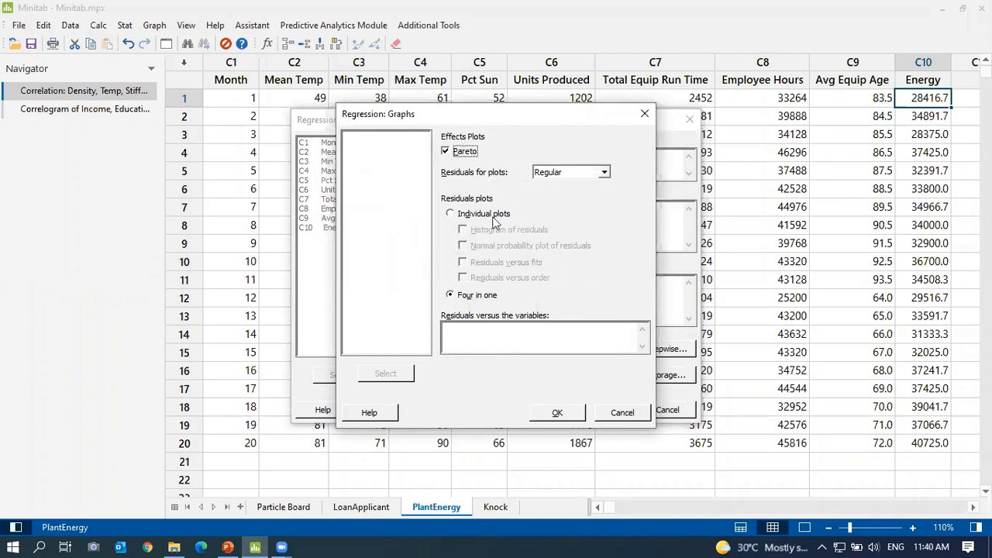
left_click(552, 412)
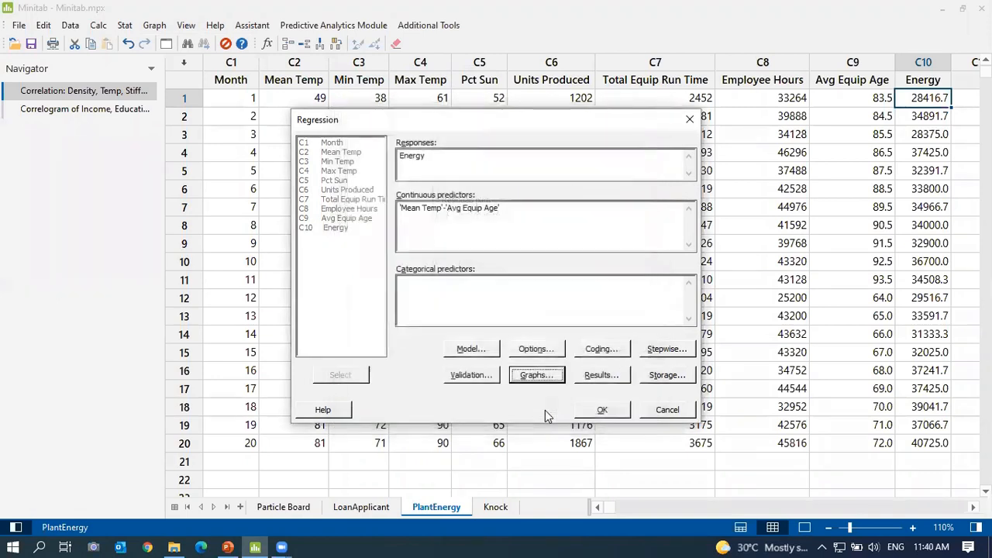
Run the Energy regression and show only its output, closing the correlogram result beside it.
left_click(618, 412)
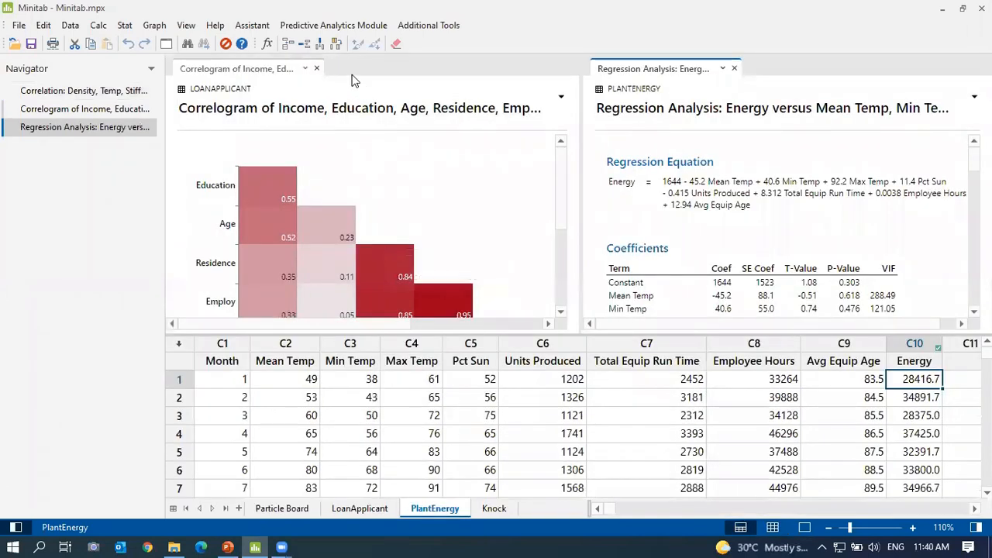
left_click(317, 70)
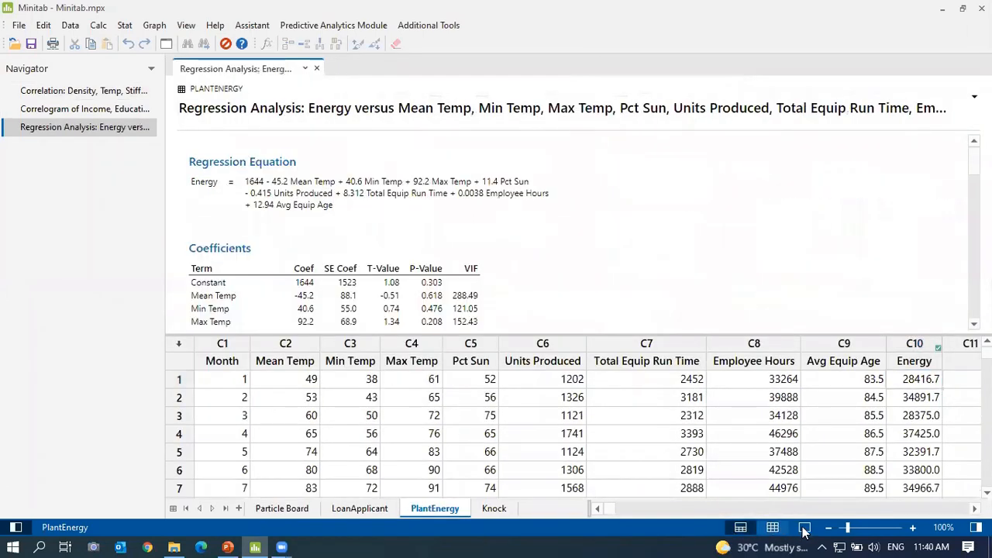
left_click(804, 527)
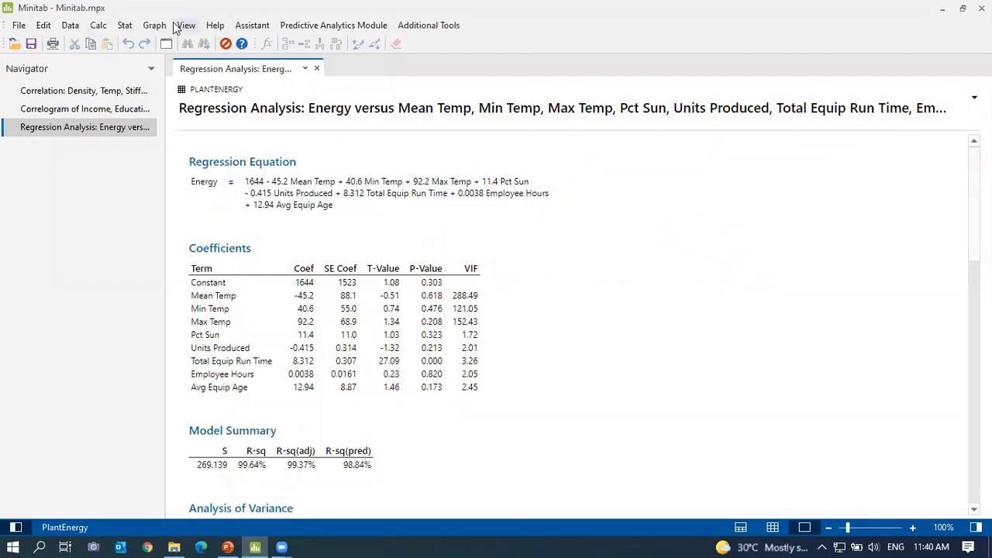
Review the response, continuous predictors and graph options of the Energy regression without running it again.
left_click(125, 24)
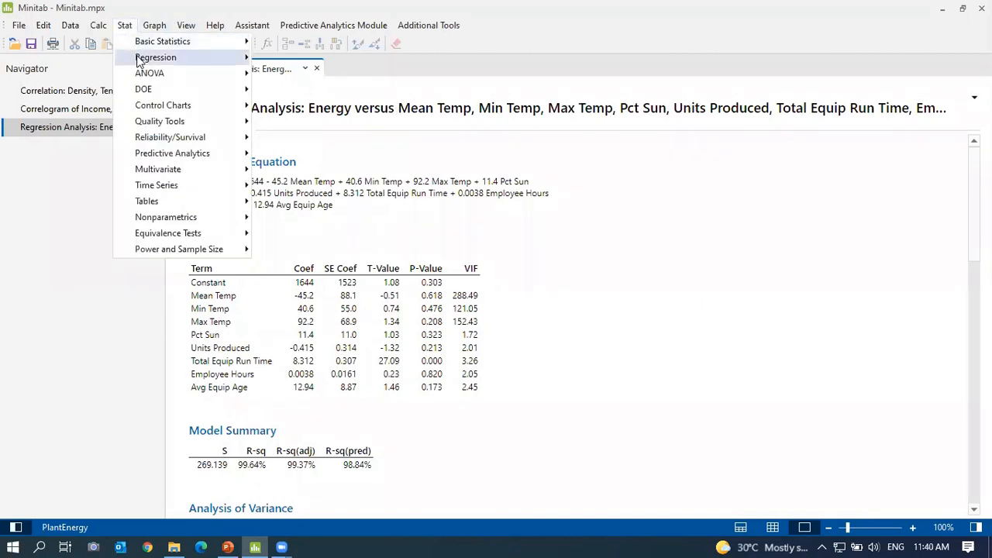
mouse_move(178, 58)
mouse_move(392, 75)
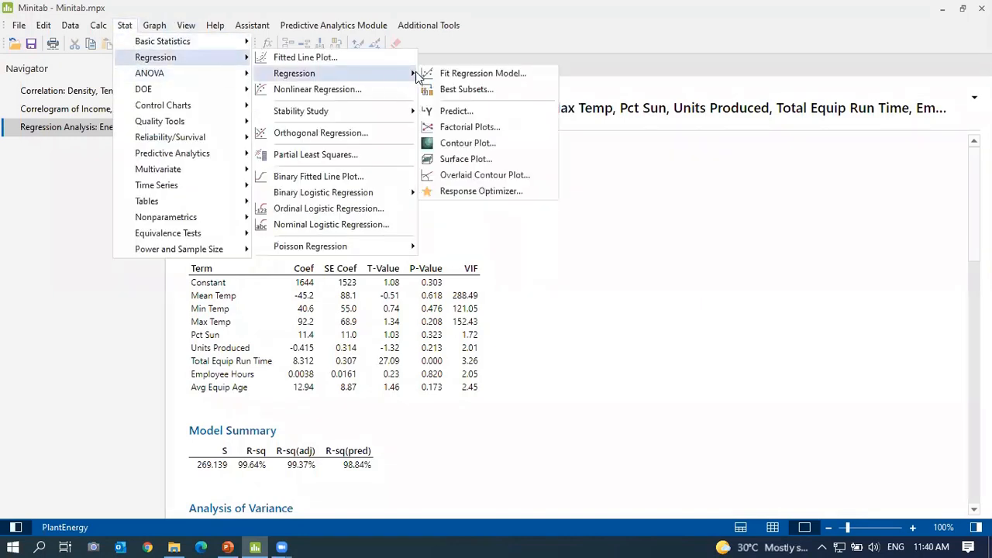
left_click(482, 74)
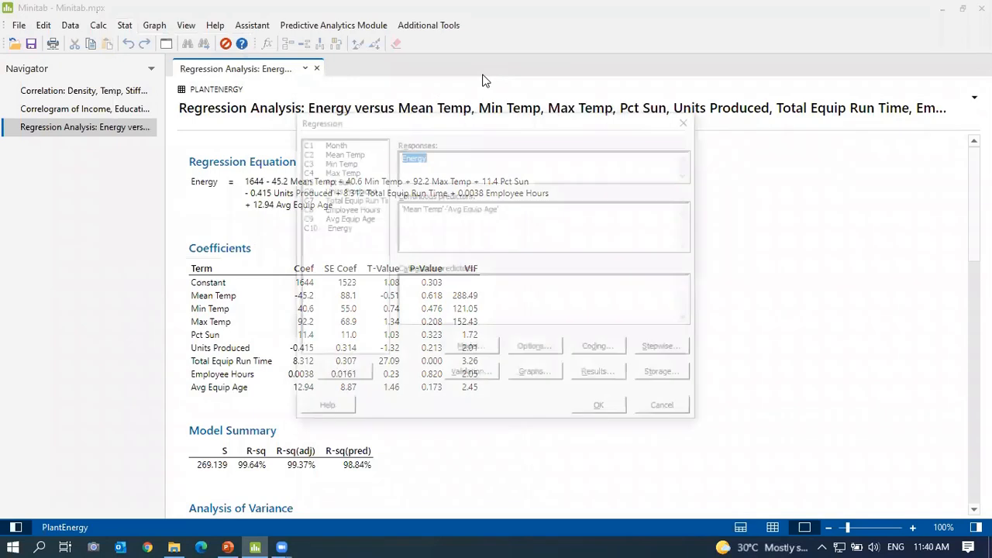
left_click(453, 159)
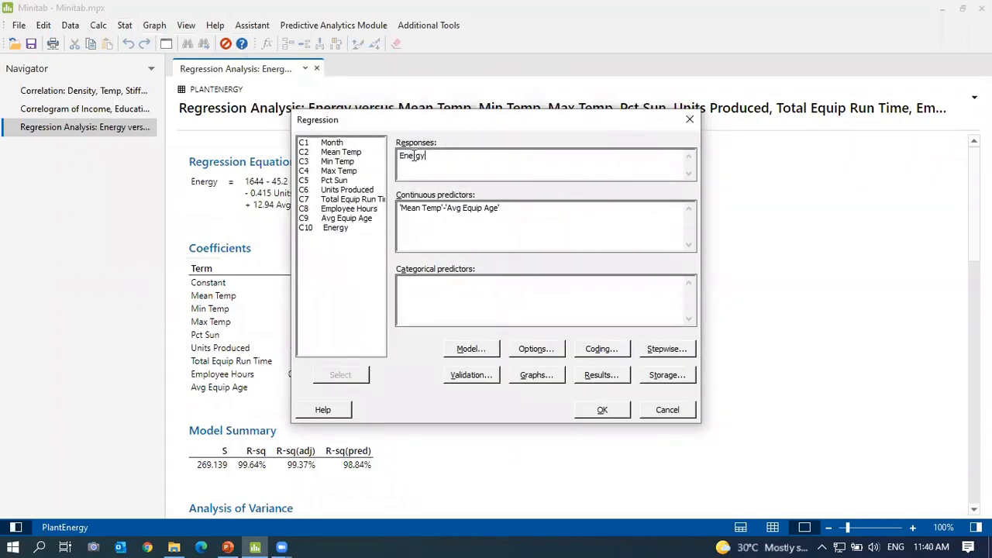
left_click(524, 212)
left_click(535, 377)
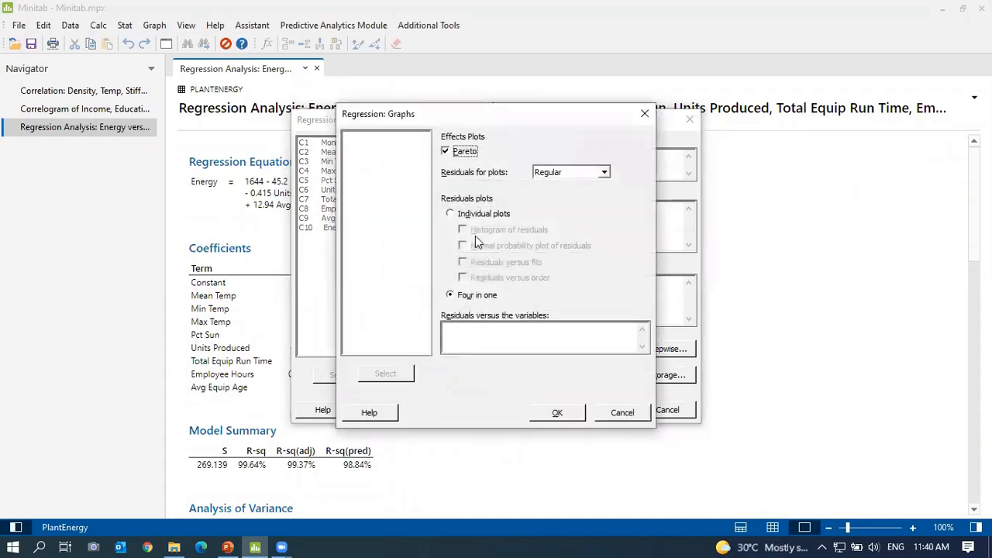
left_click(563, 414)
left_click(652, 407)
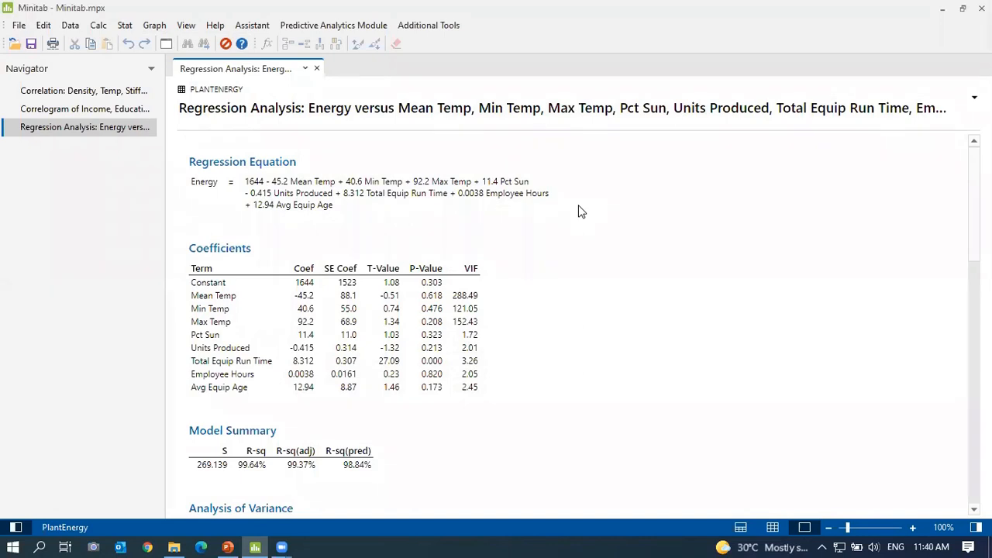
Examine the regression equation, coefficient p-values, R-squared statistics and analysis of variance of the Energy model.
scroll(545, 300, "down", 3)
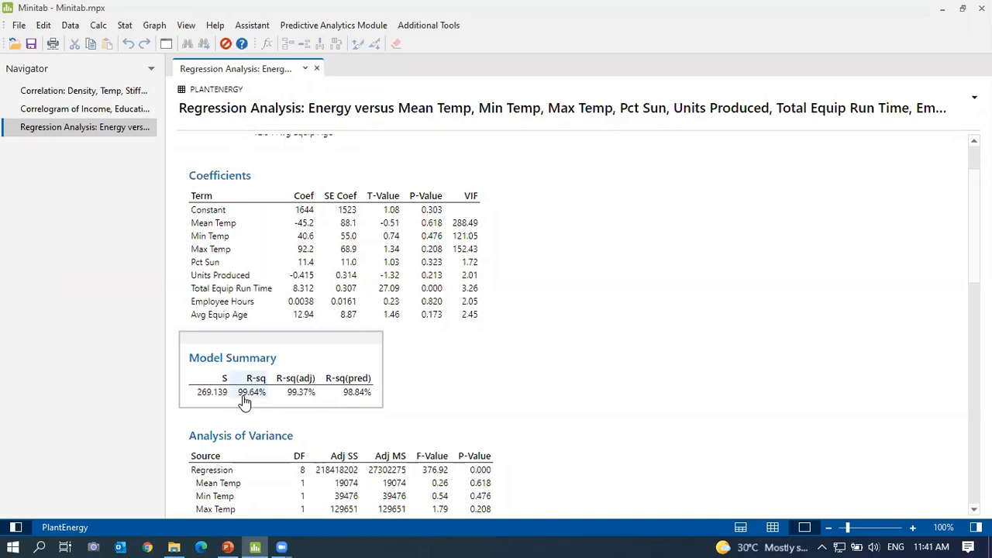
scroll(595, 305, "up", 1)
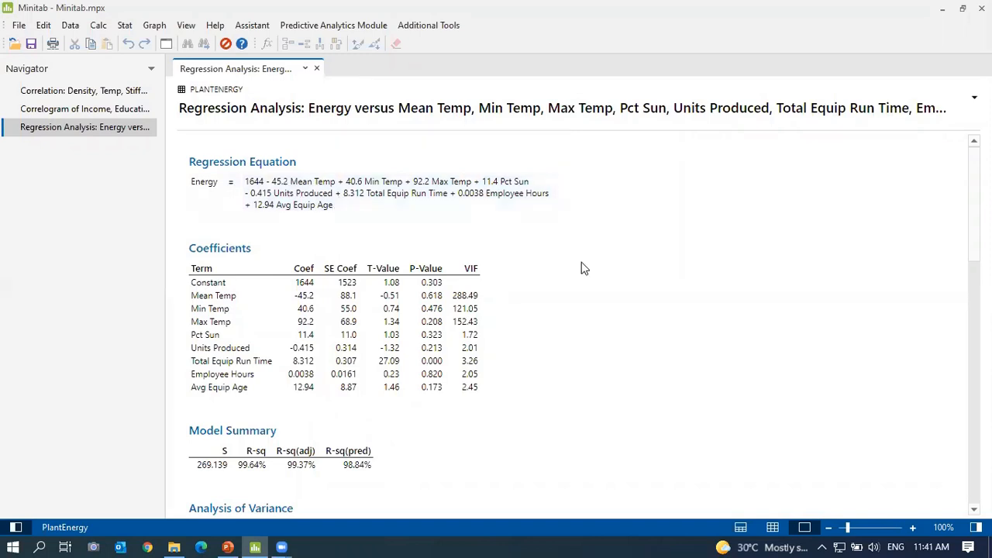
scroll(582, 268, "down", 3)
scroll(583, 275, "down", 1)
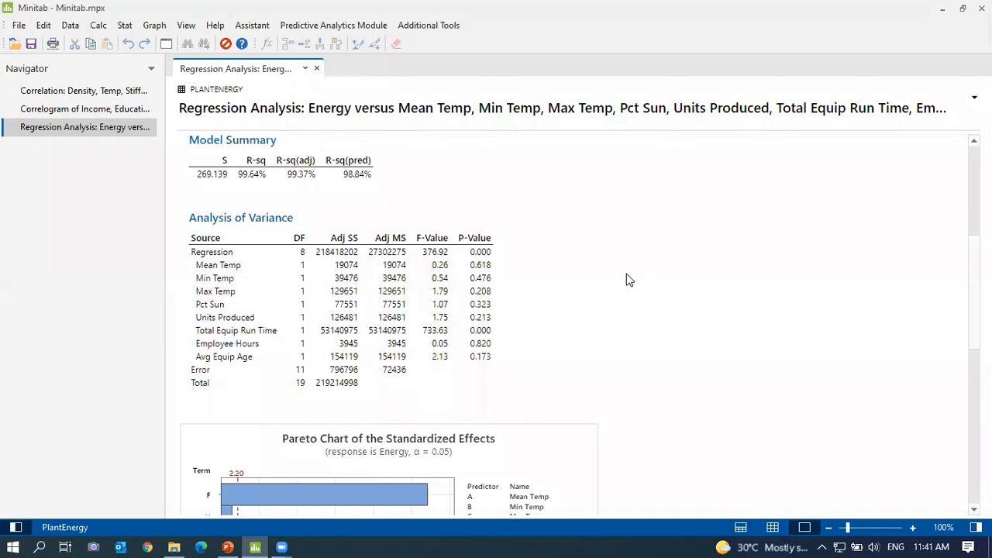
scroll(582, 276, "up", 5)
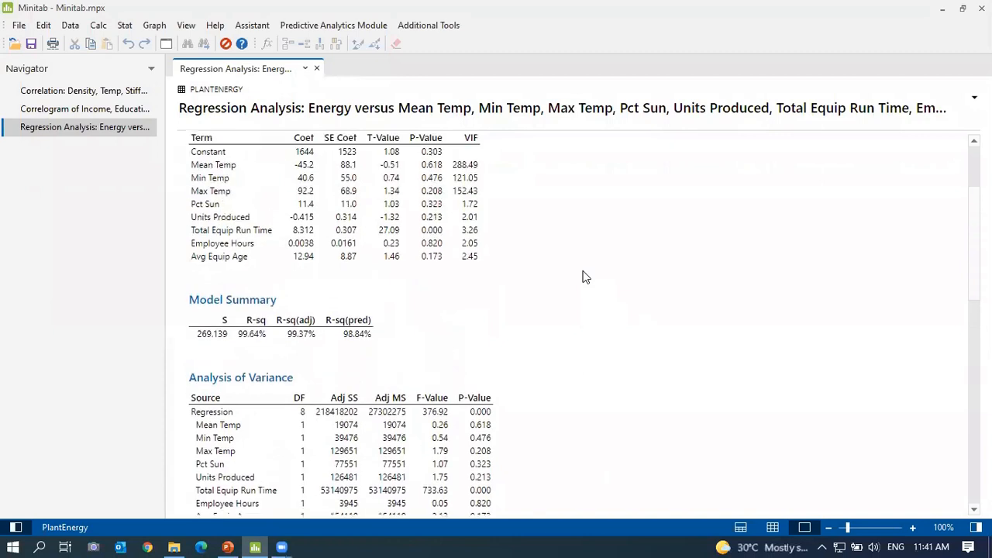
scroll(662, 269, "down", 5)
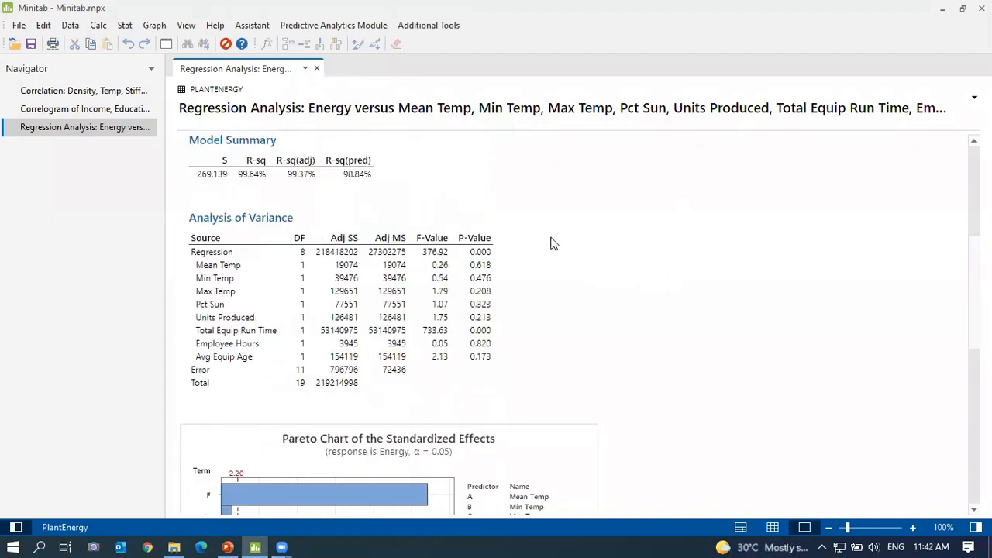
Preview the Stepwise, Forward selection and Backward elimination methods in the stepwise settings of the Energy regression.
left_click(165, 44)
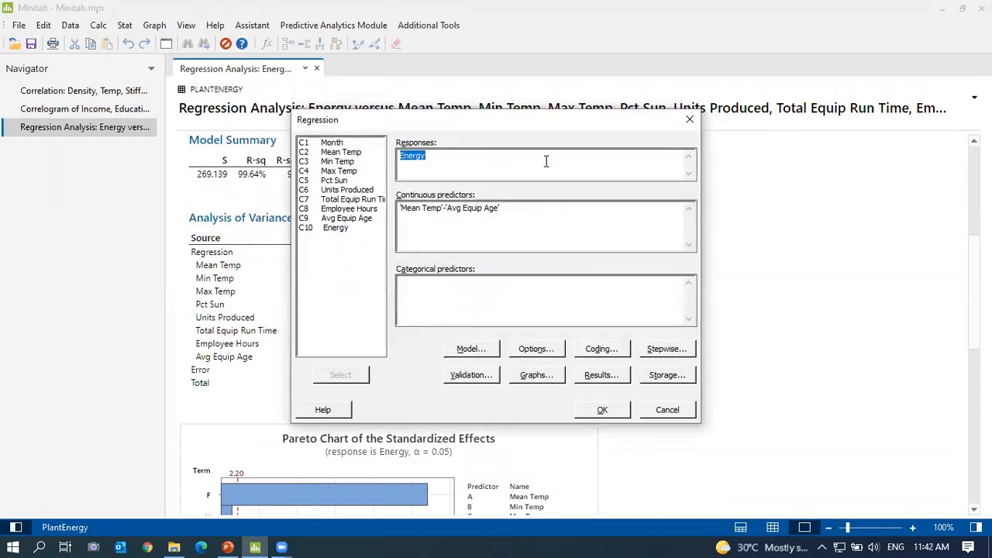
left_click(665, 350)
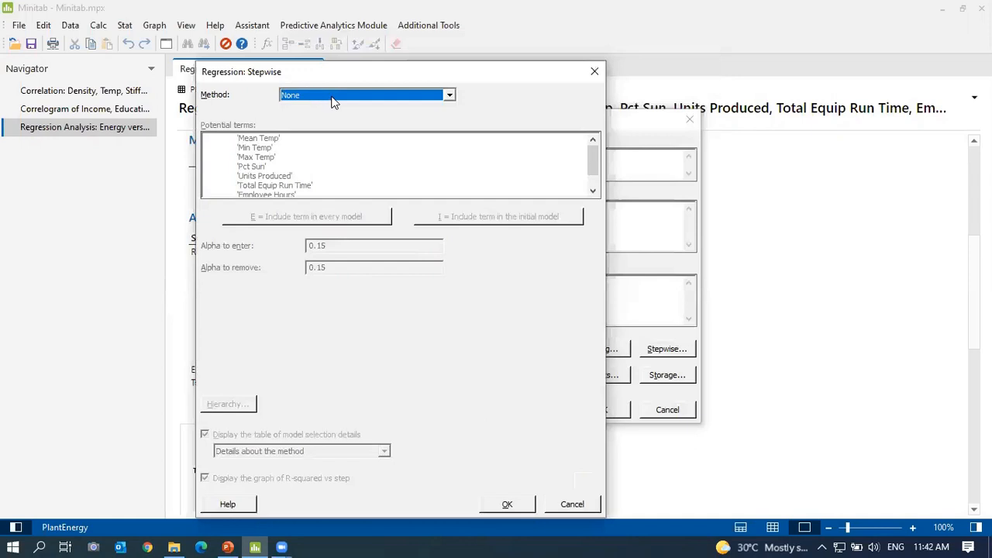
left_click(331, 96)
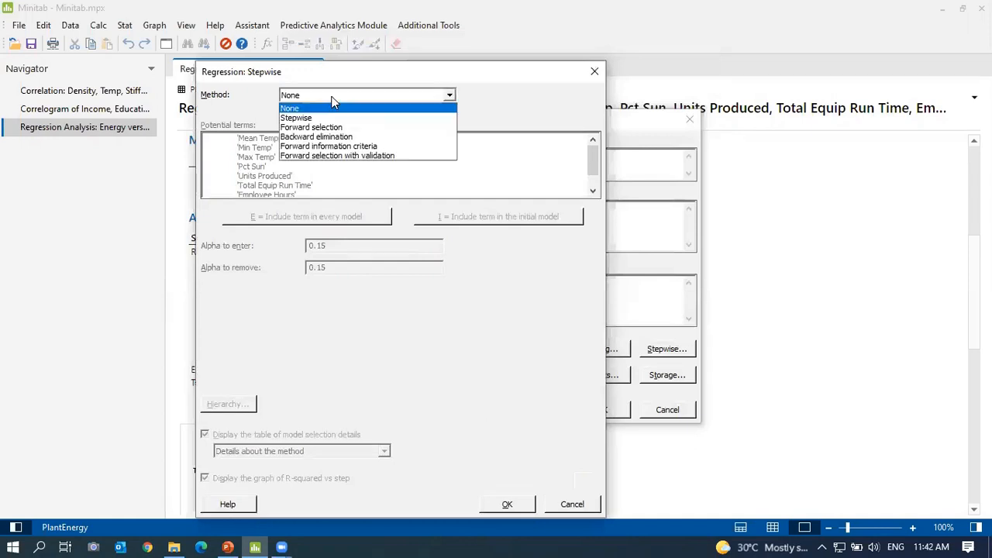
left_click(322, 118)
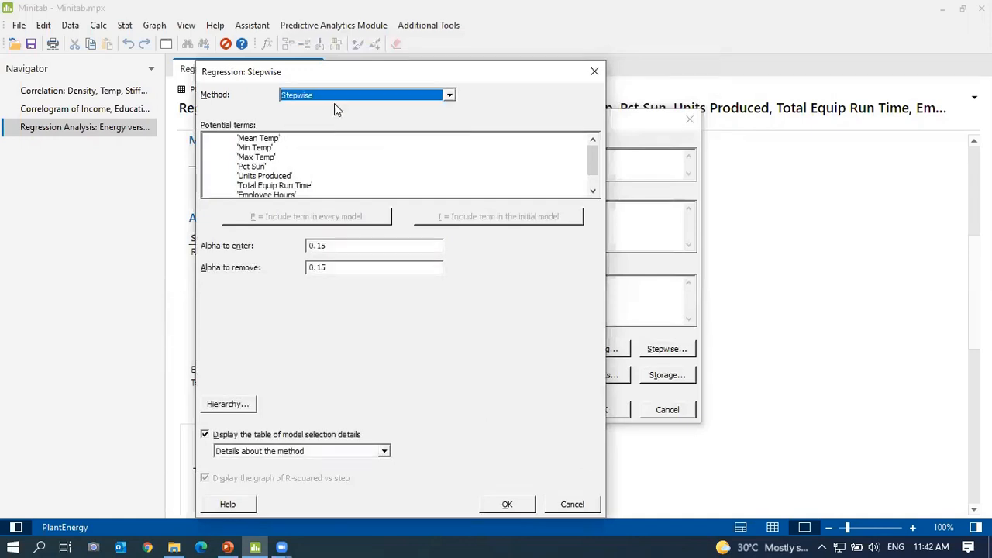
left_click(334, 101)
left_click(341, 126)
left_click(349, 94)
left_click(360, 136)
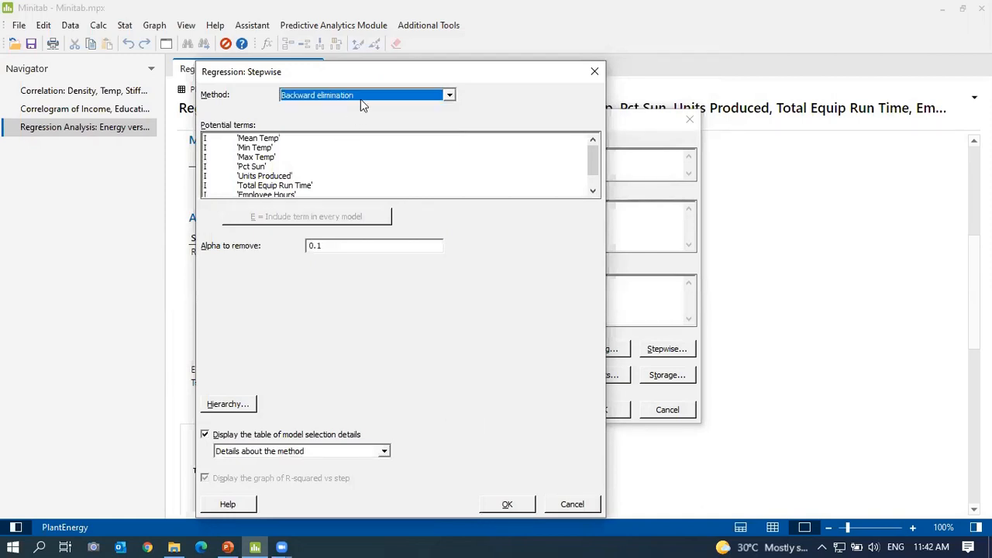
Preview the Forward information criteria and Forward selection with validation methods for choosing the model terms.
left_click(362, 96)
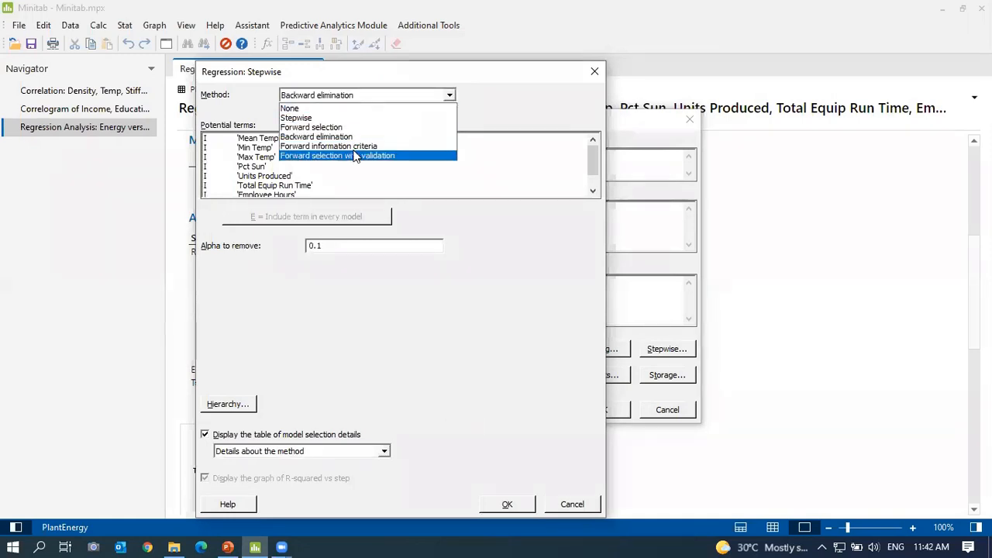
left_click(353, 146)
left_click(381, 96)
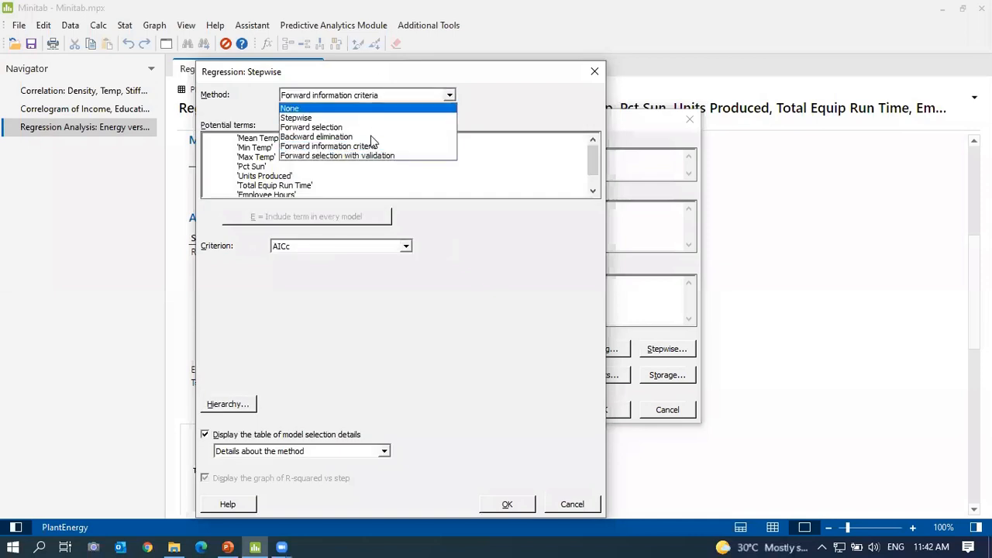
left_click(364, 167)
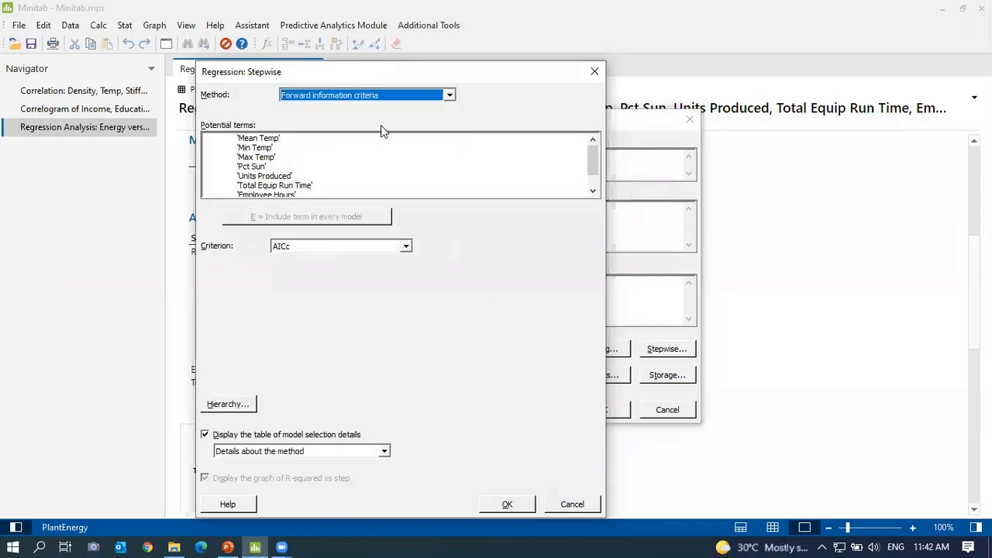
left_click(392, 95)
left_click(382, 156)
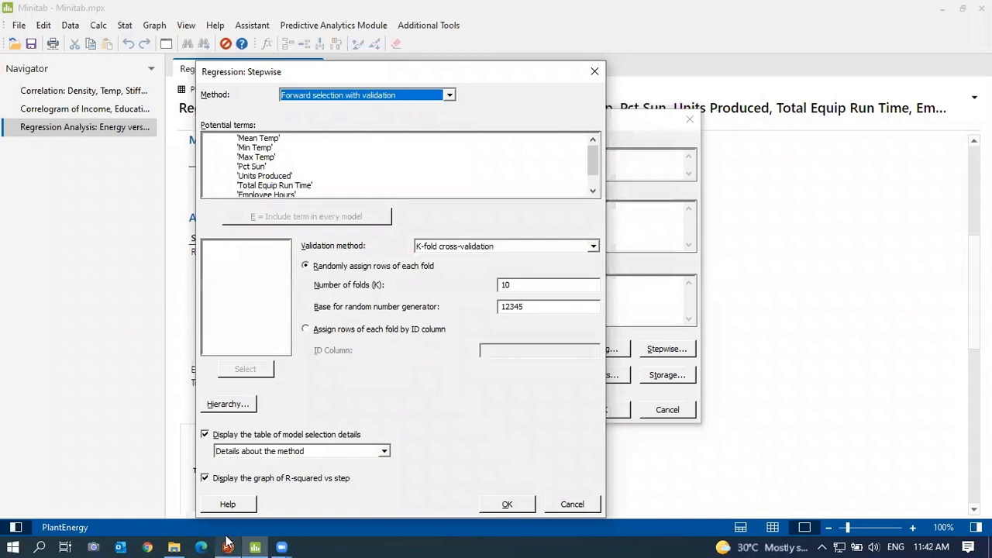
Switch to the Correlation & Regression presentation in PowerPoint and show the Model selection slide full screen.
left_click(227, 545)
scroll(294, 404, "down", 3)
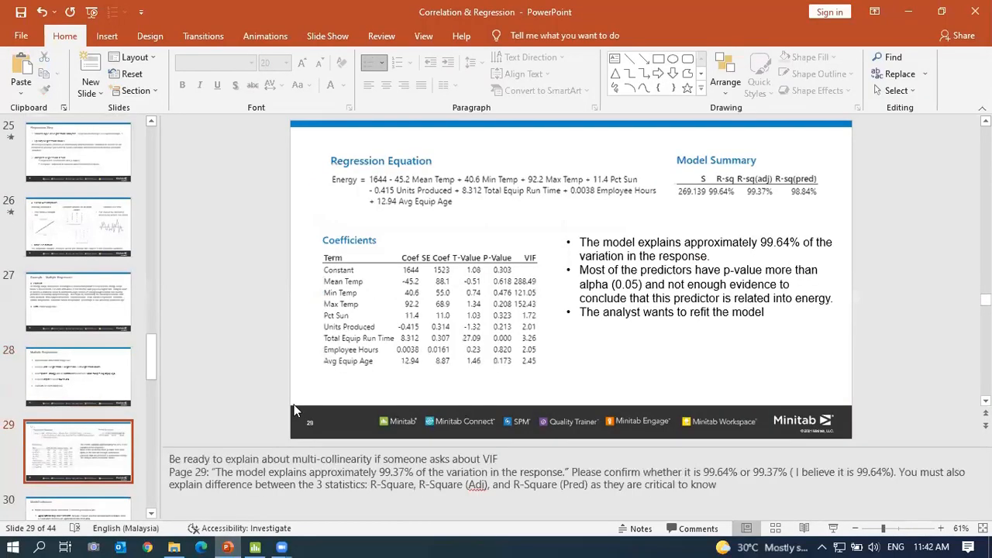
left_click(834, 529)
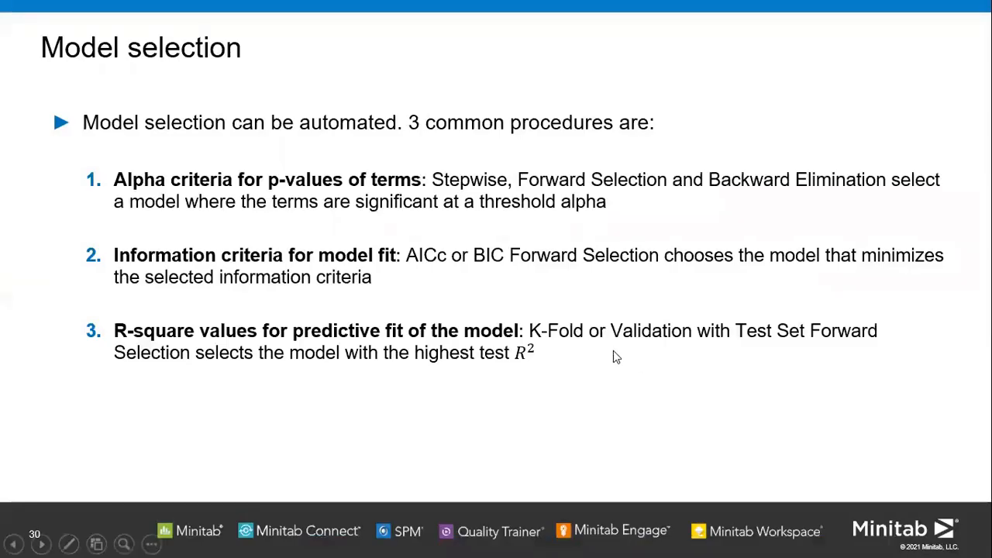
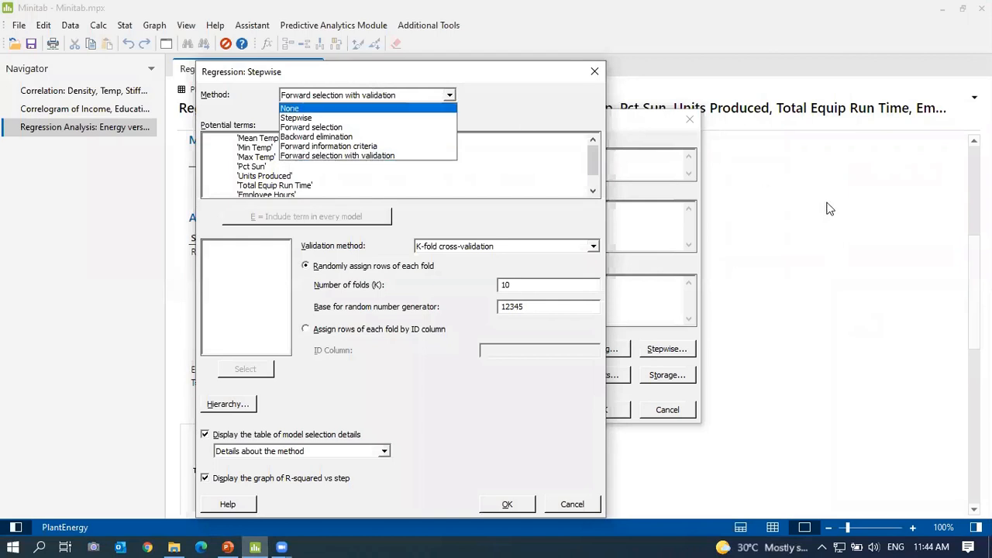
Refit the Energy regression in Minitab with Stepwise selection, alpha to enter and alpha to remove both 0.05, and show only its output.
left_click(594, 72)
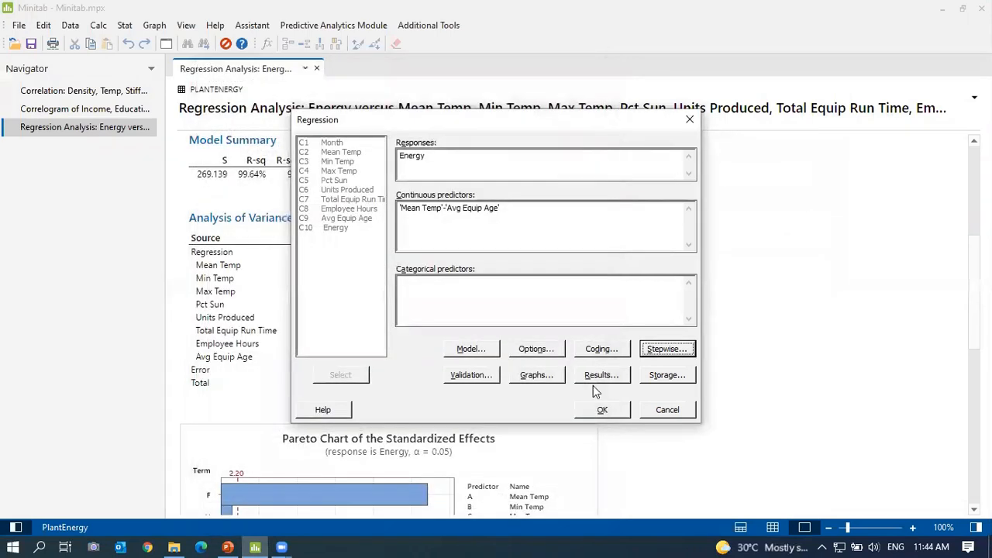
left_click(667, 349)
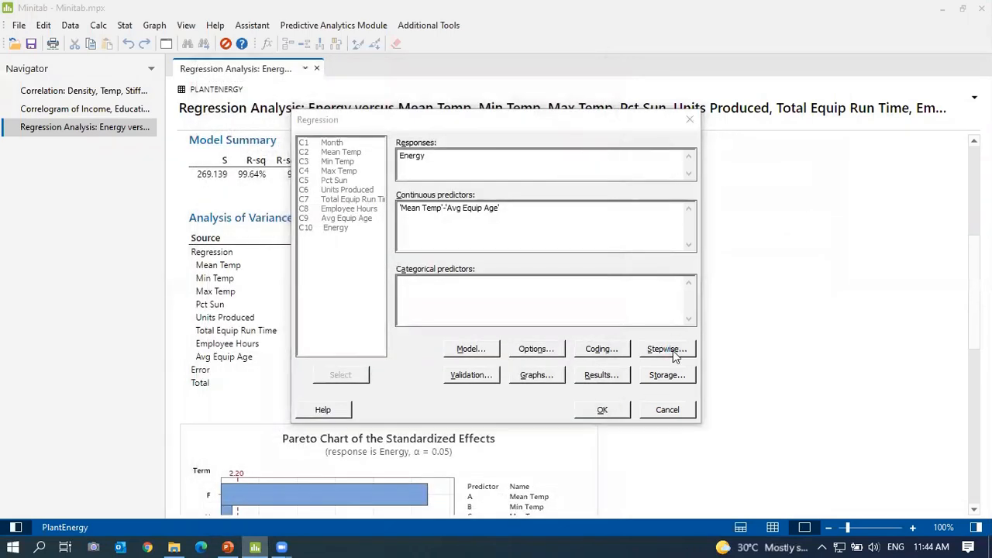
left_click(488, 71)
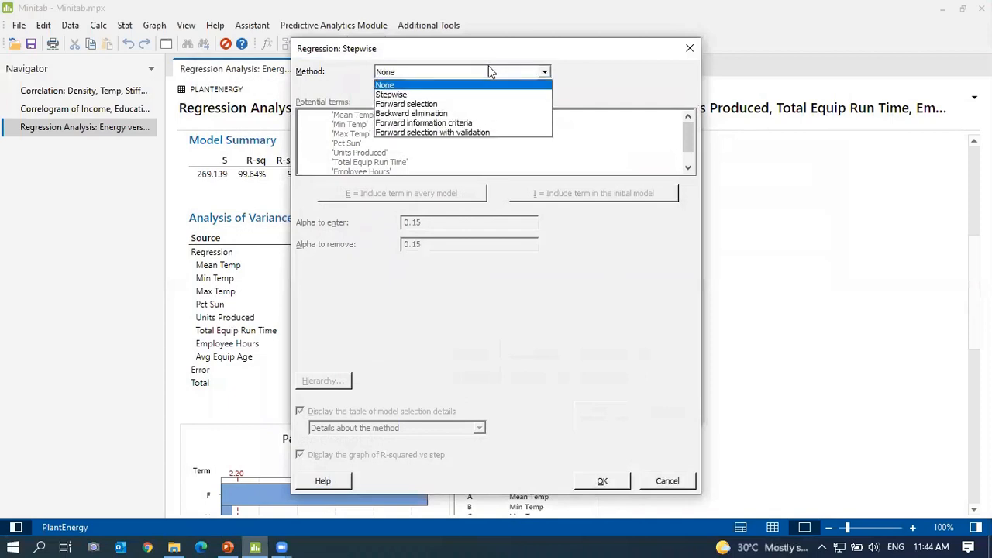
left_click(462, 92)
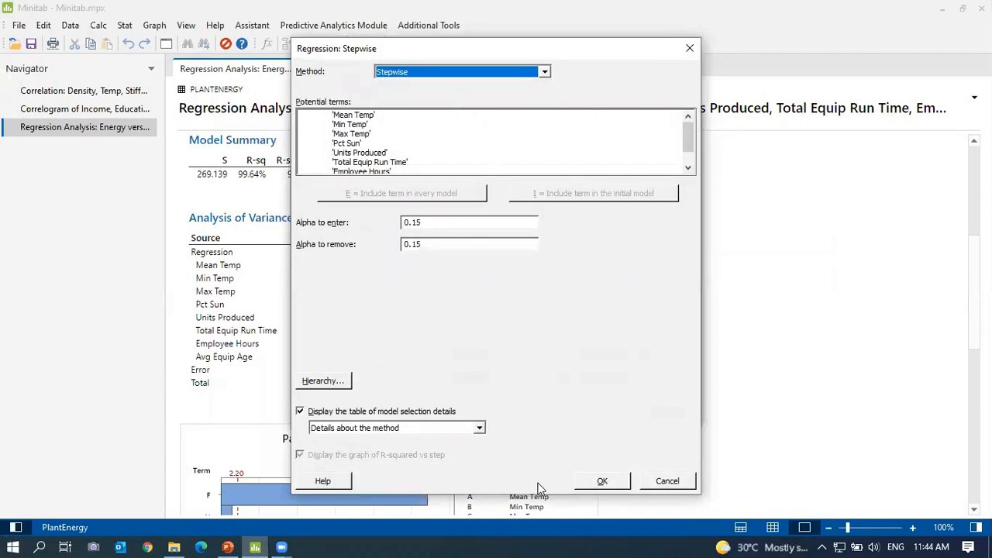
left_click(455, 222)
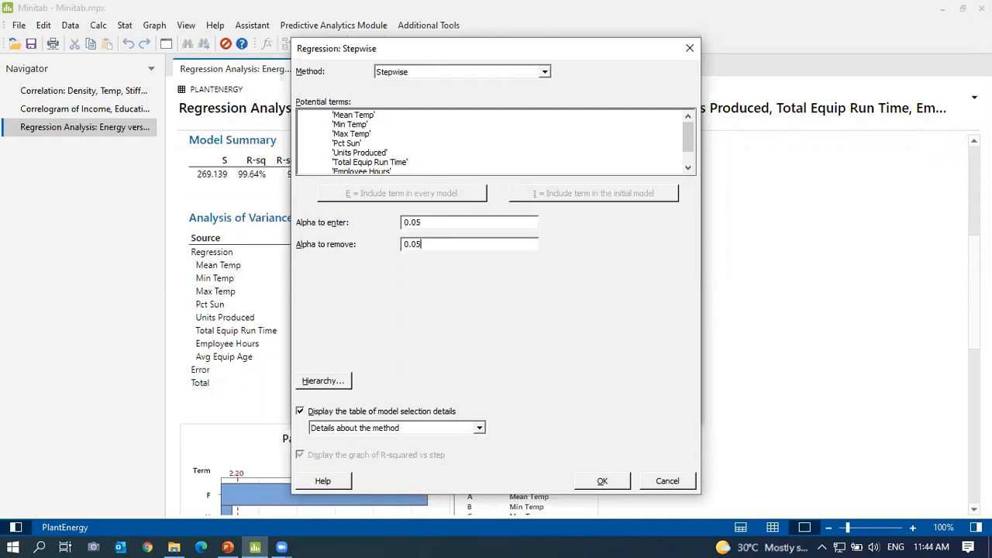
left_click(603, 481)
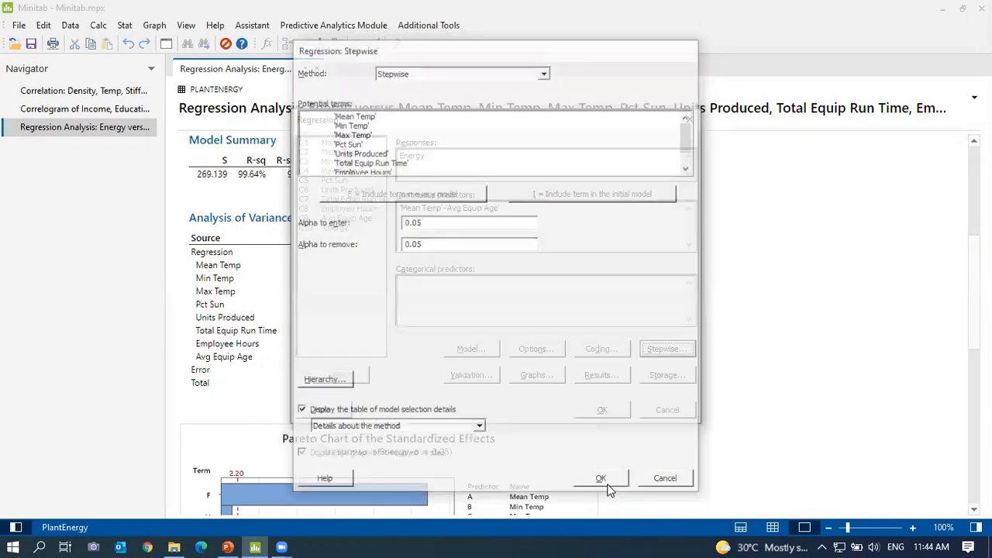
left_click(601, 411)
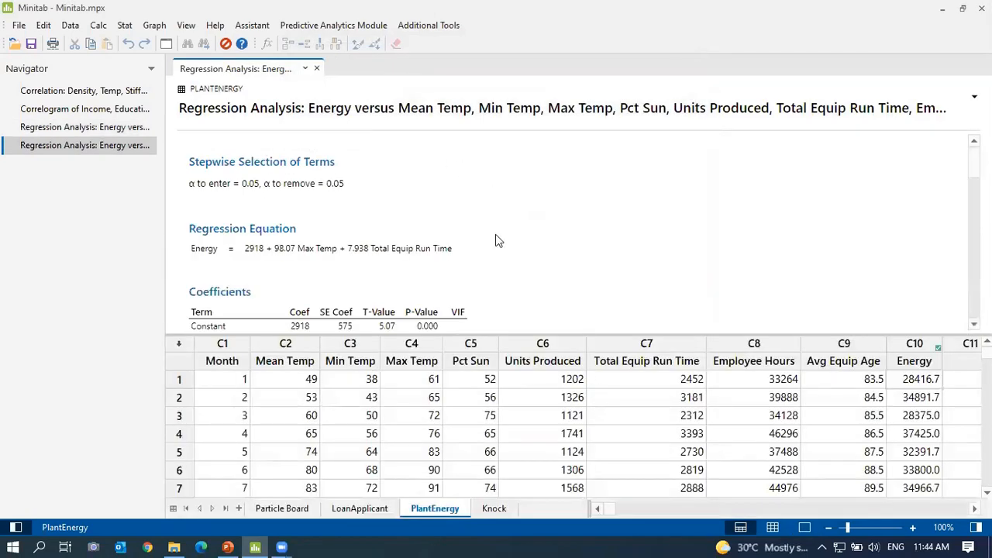
left_click(805, 527)
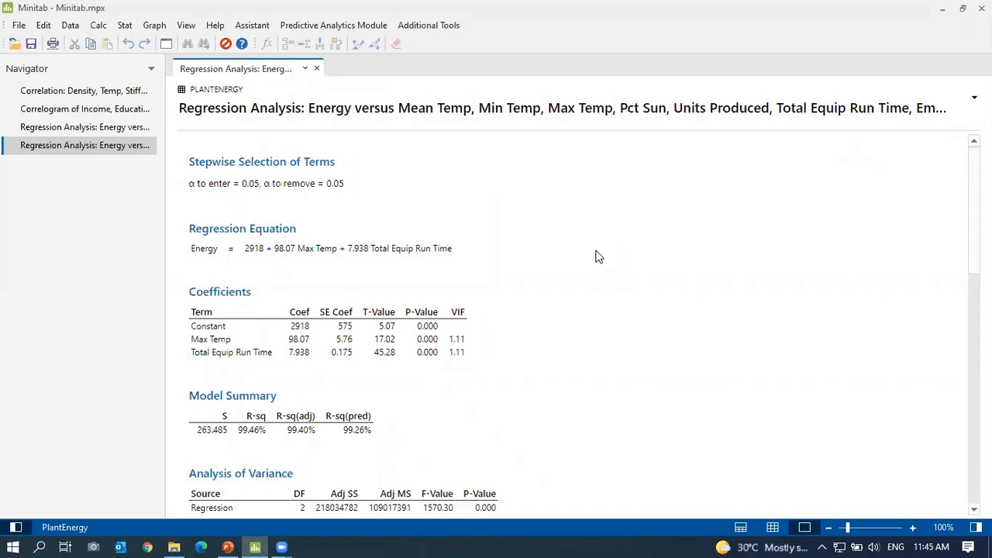
Review the stepwise method and alpha settings of the Energy regression without running it again.
left_click(165, 44)
left_click(671, 348)
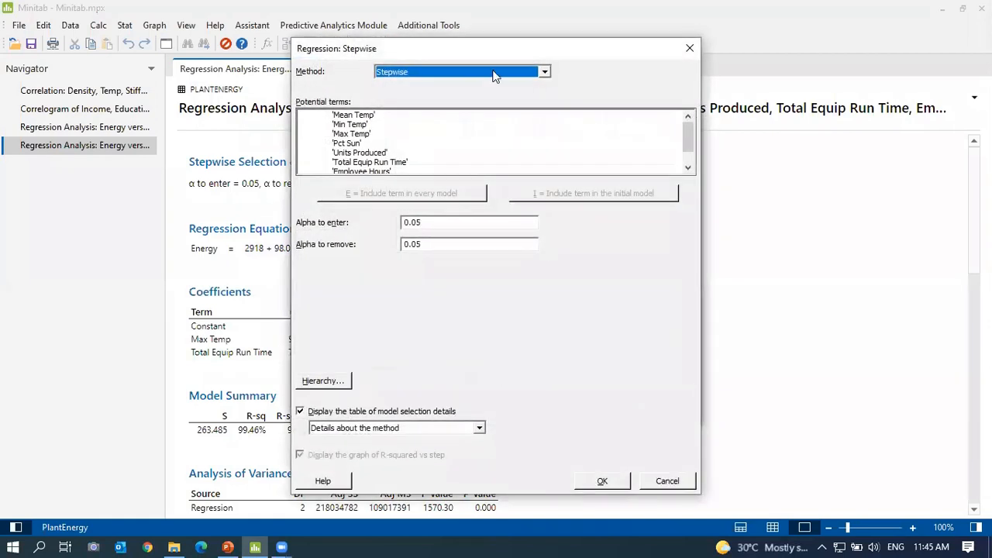
left_click(602, 481)
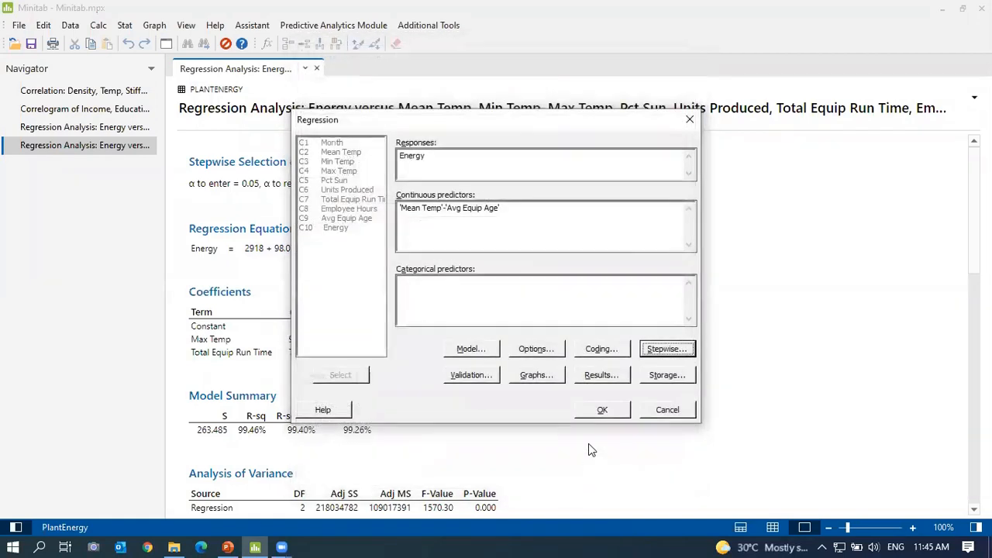
left_click(669, 410)
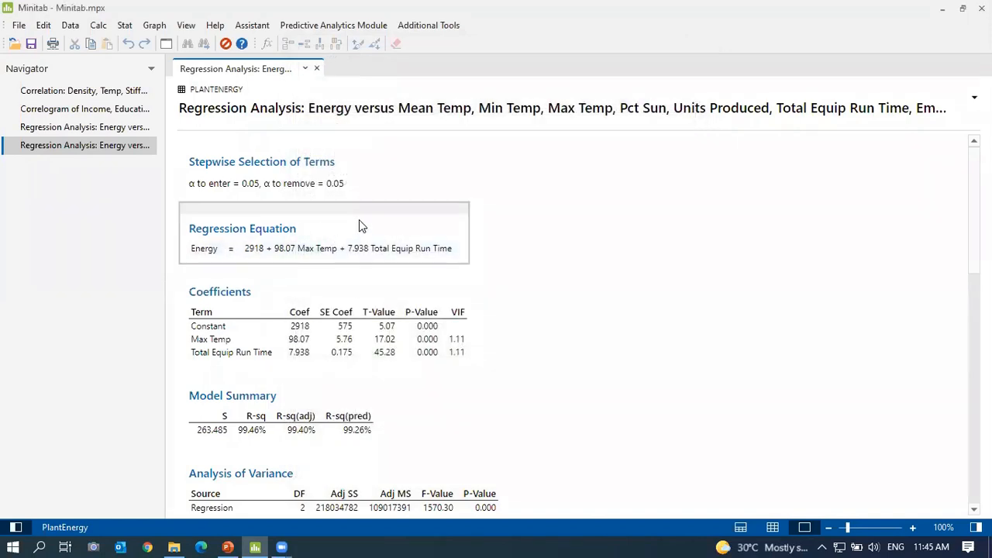
Open the full Energy regression in split view beside the stepwise result and compare their regression equations and coefficients.
right_click(156, 125)
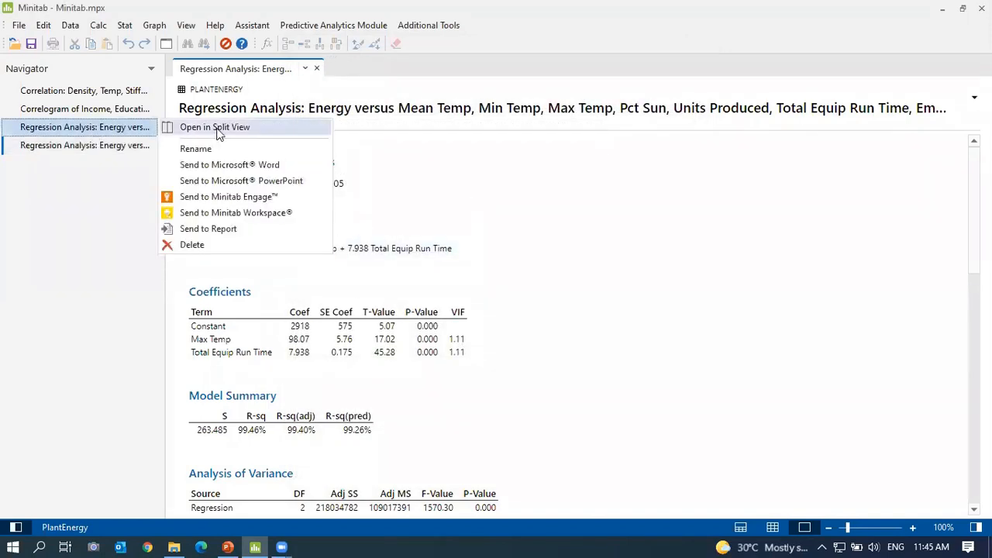
left_click(220, 128)
scroll(782, 310, "up", 4)
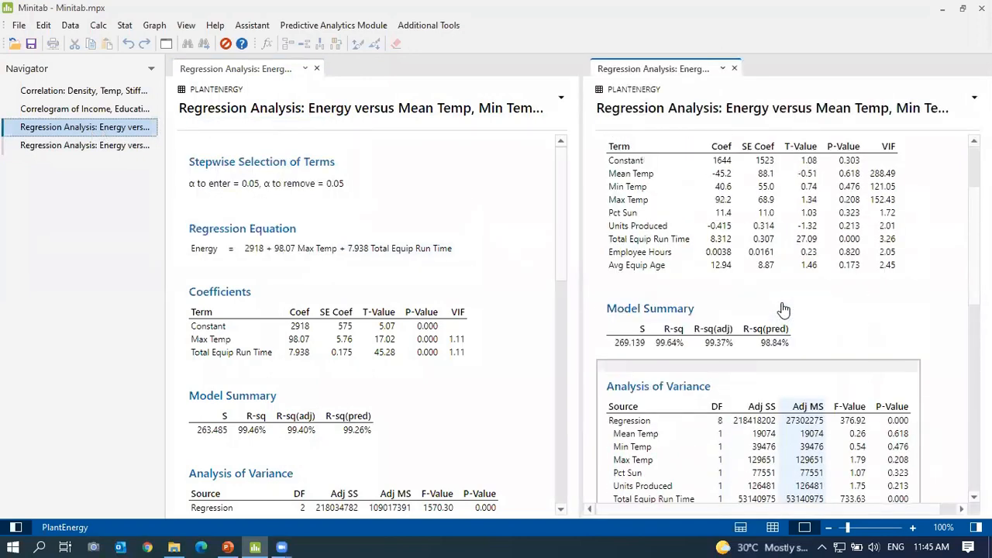
scroll(511, 237, "down", 2)
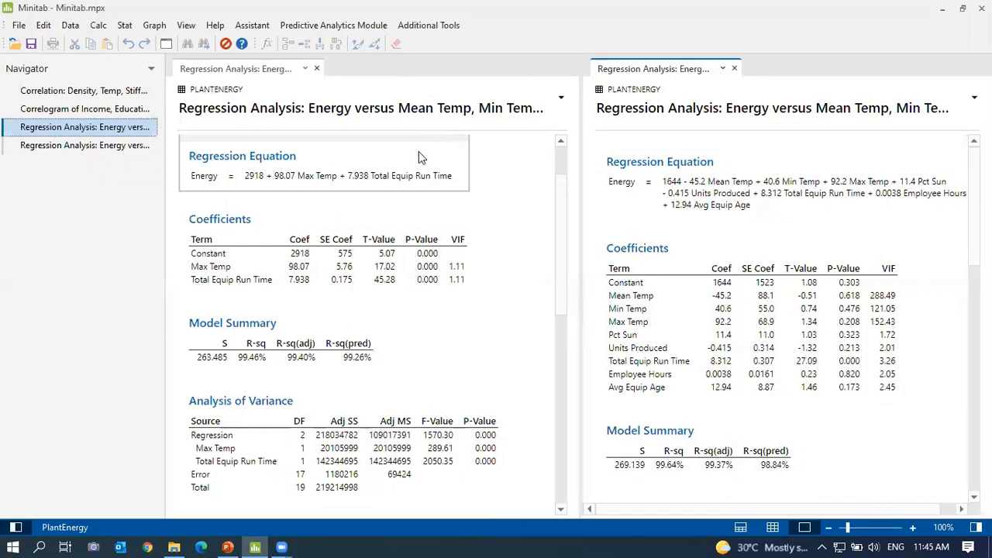
scroll(473, 184, "up", 2)
scroll(475, 186, "down", 2)
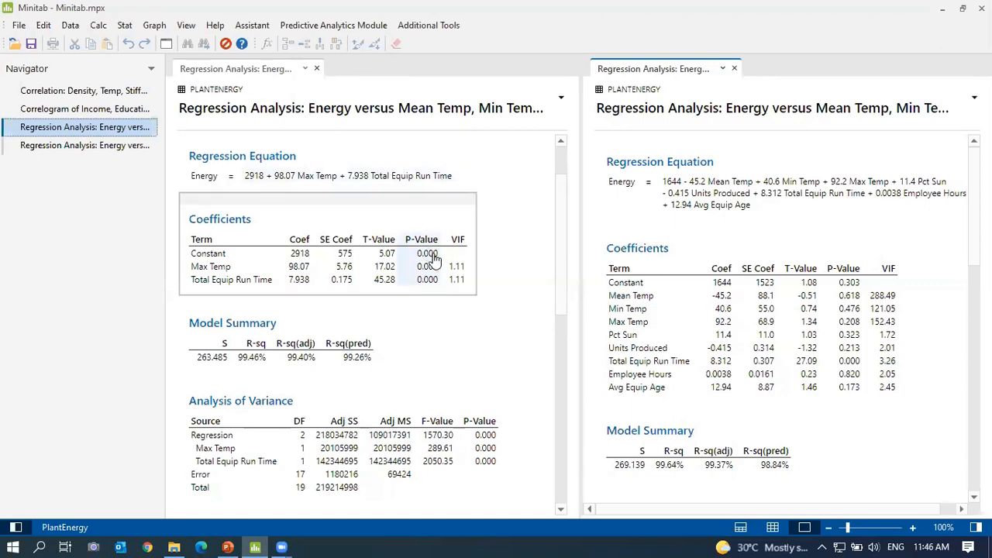
Compare the Model Summary and Analysis of Variance tables of the stepwise and full Energy models.
scroll(426, 271, "down", 2)
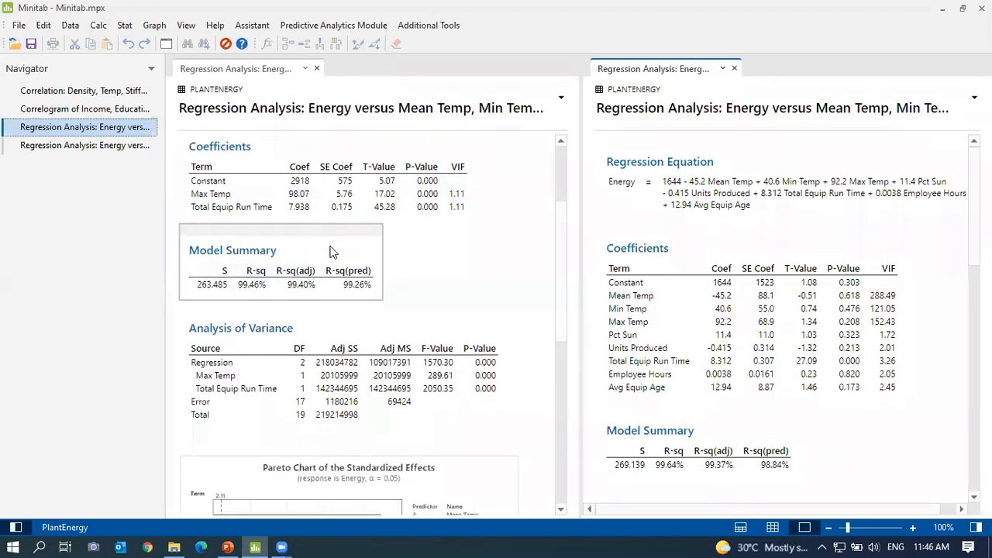
scroll(628, 310, "down", 2)
scroll(674, 269, "down", 6)
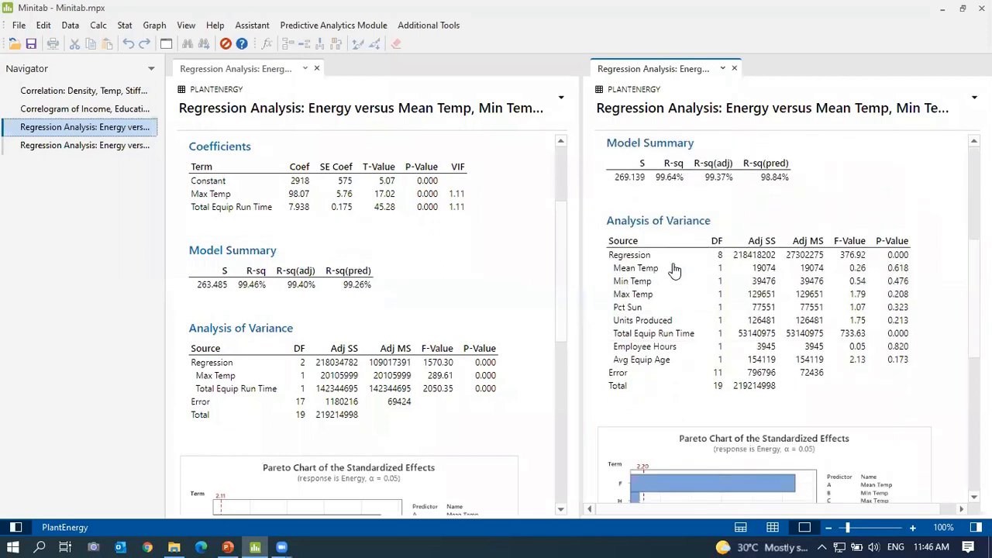
scroll(385, 295, "up", 2)
scroll(385, 248, "down", 2)
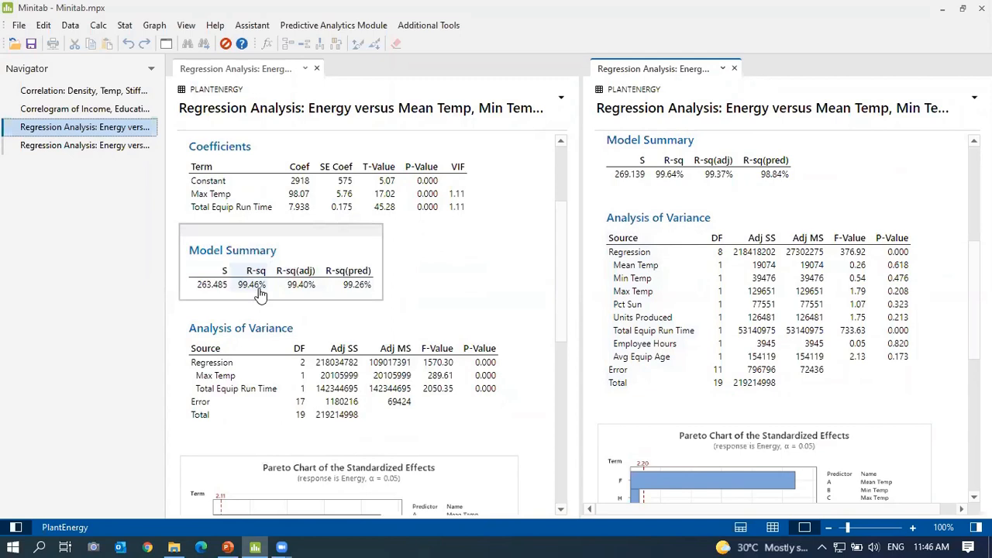
scroll(373, 262, "down", 1)
scroll(374, 261, "down", 15)
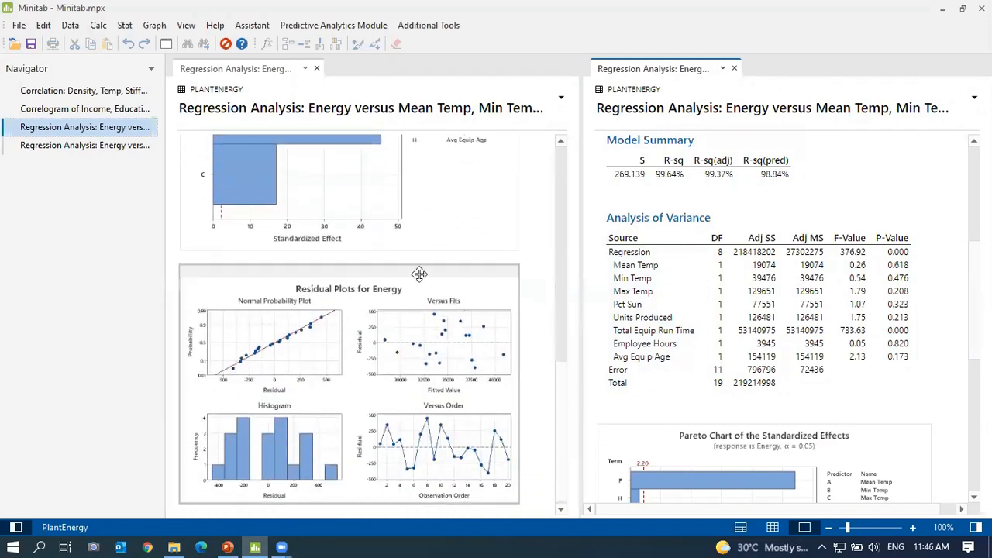
Close the full model's split view and examine the stepwise model's Residual Plots for Energy.
left_click(734, 69)
scroll(486, 352, "down", 3)
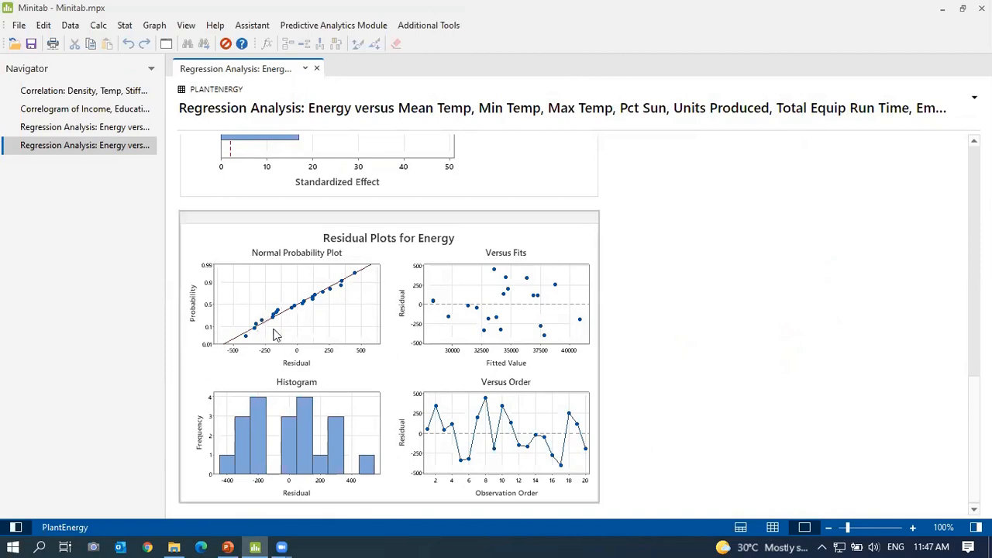
mouse_move(291, 309)
scroll(625, 302, "up", 10)
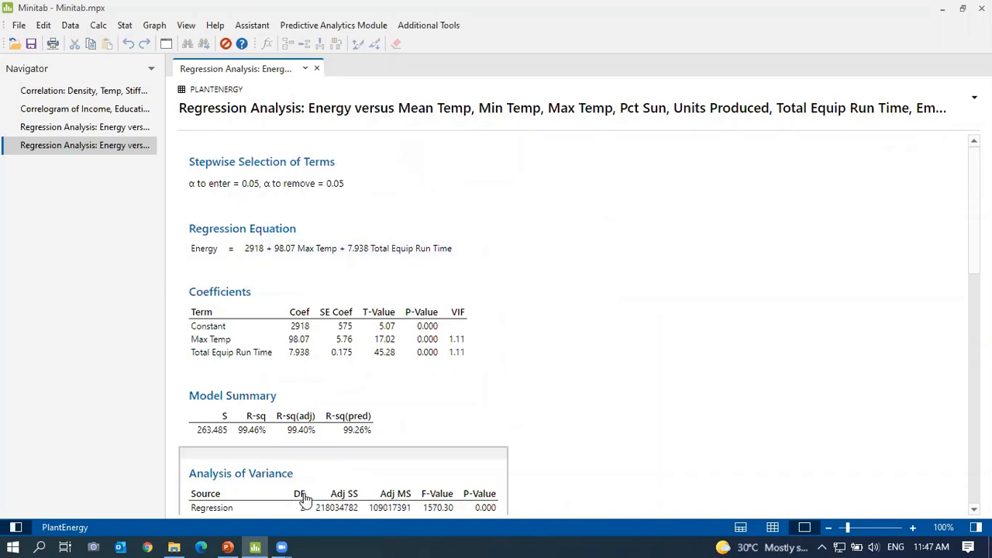
Switch to PowerPoint, present the Using Stepwise regression slide full screen and advance to the regression results slide.
left_click(229, 545)
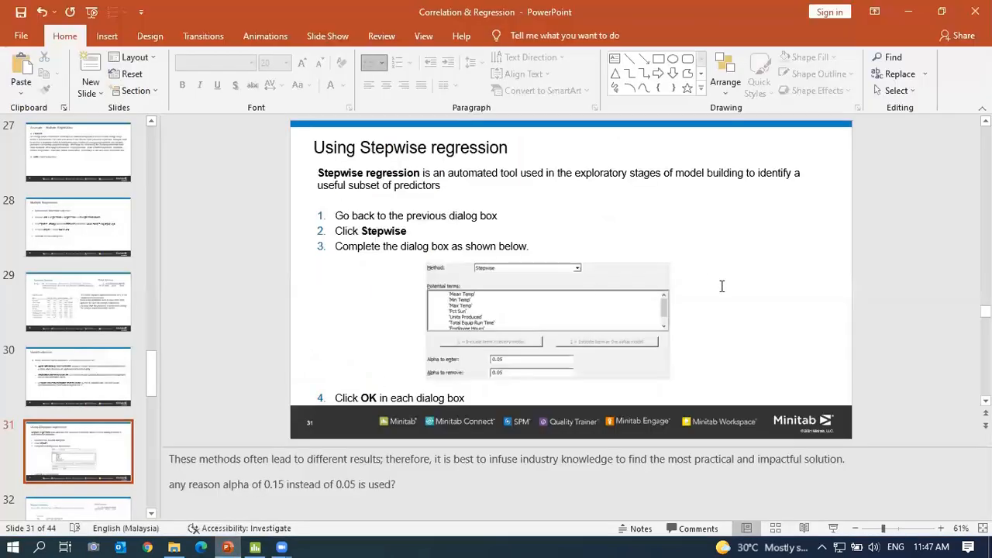
left_click(833, 527)
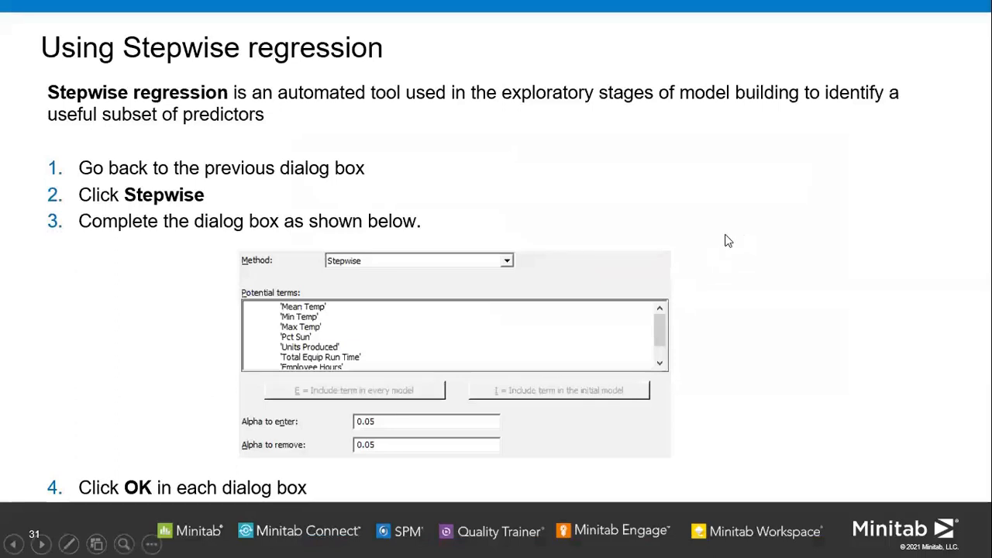
key("Right")
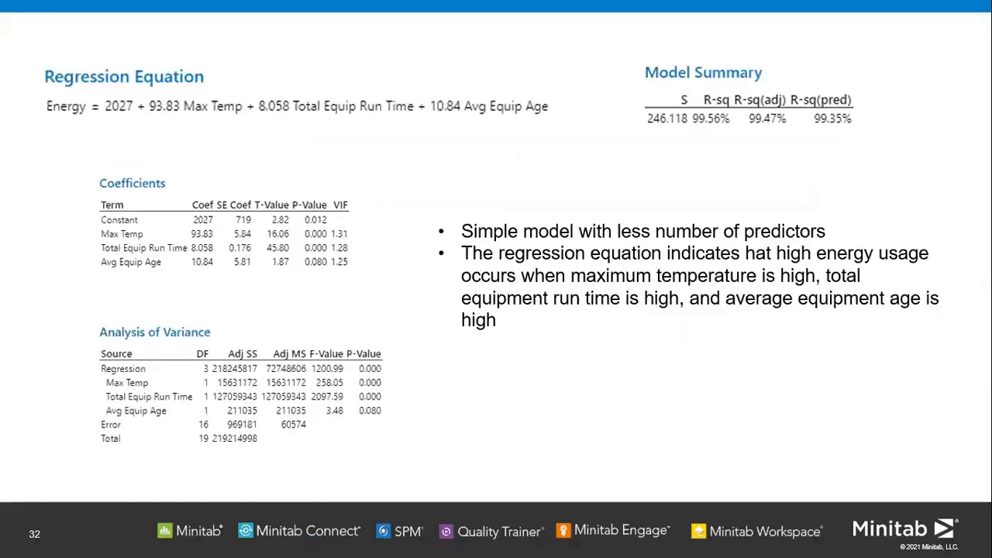
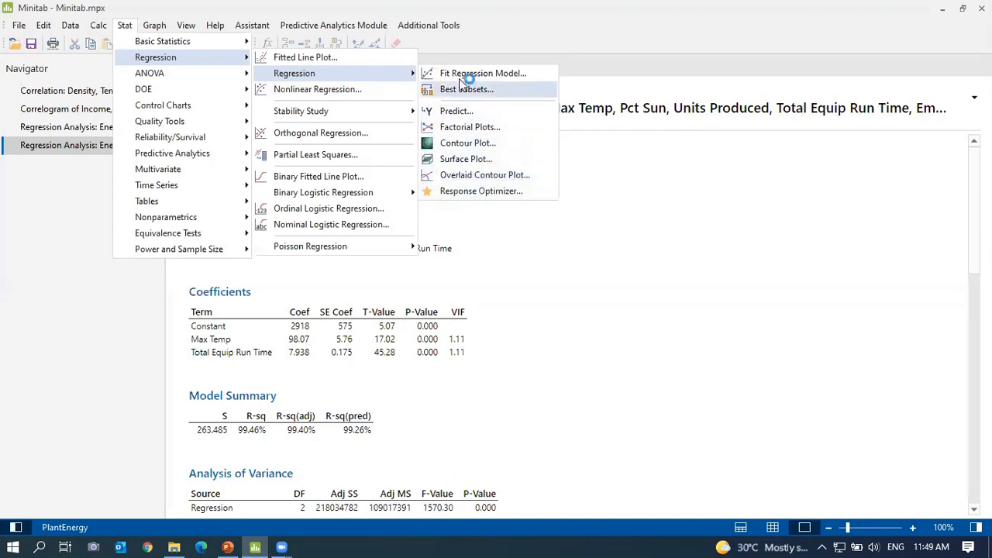
Predict Energy from the stepwise model for Max Temp 77 and Total Equip Run Time 79.
left_click(456, 111)
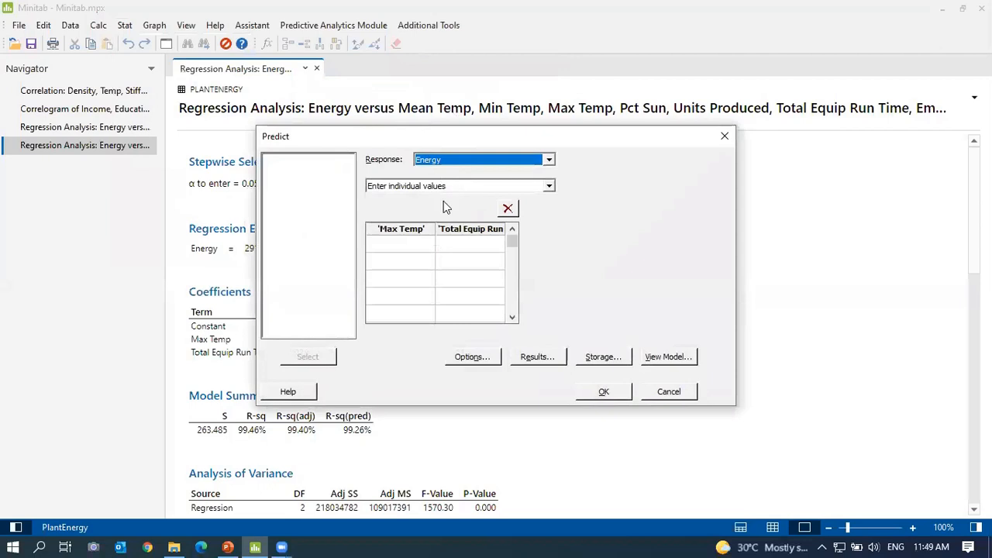
left_click(399, 247)
left_click(400, 250)
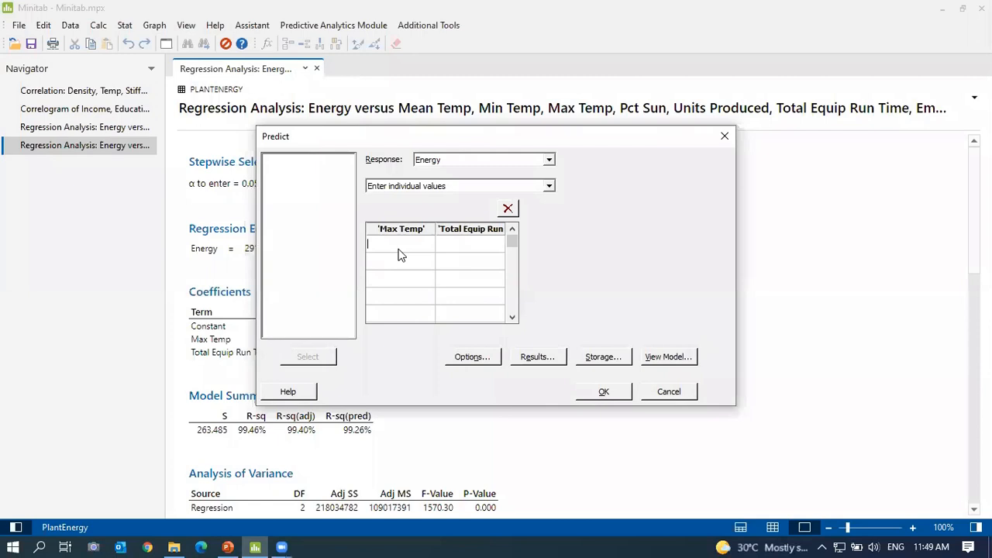
type("77")
left_click(471, 245)
type("79")
left_click(593, 395)
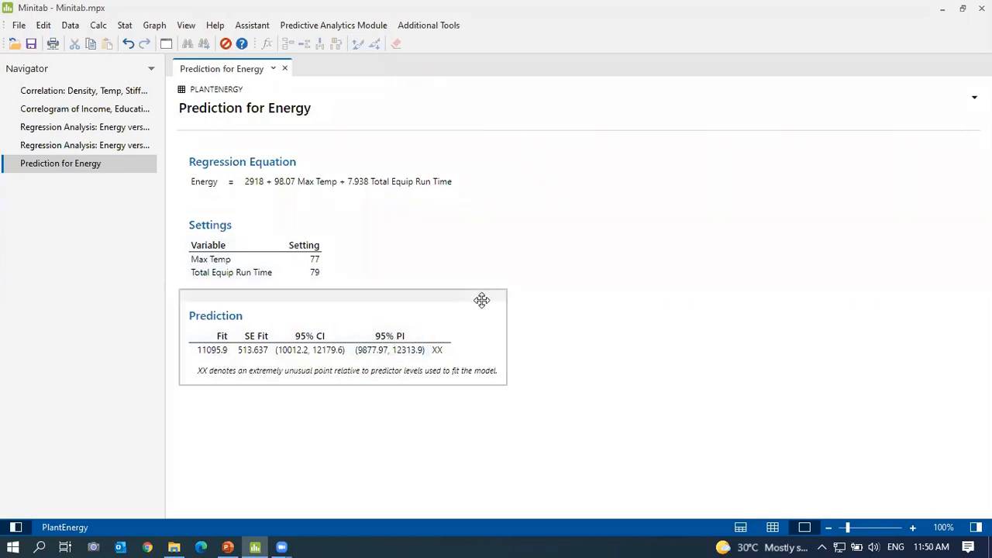
Revisit the full and stepwise Energy regression outputs, and return to the Prediction for Energy output.
left_click(88, 128)
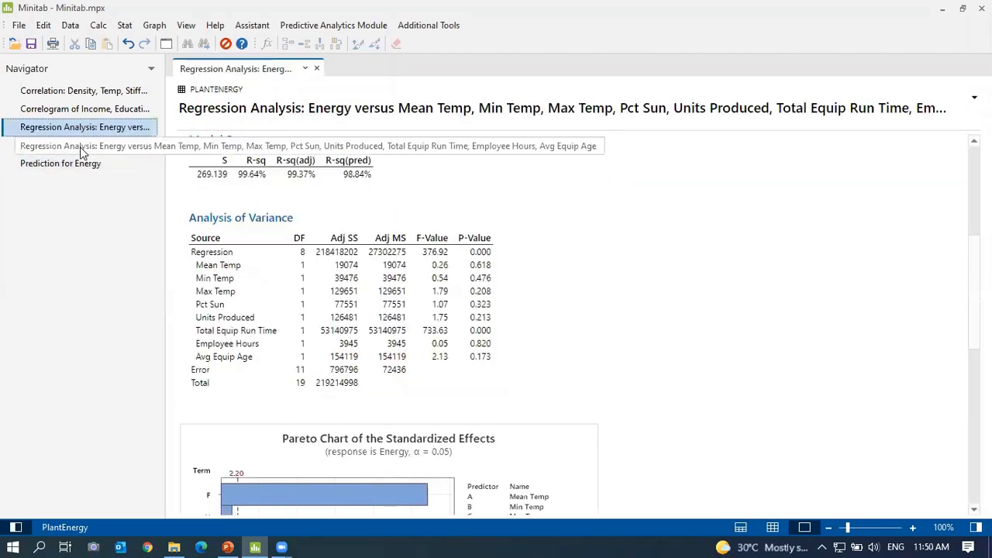
left_click(80, 146)
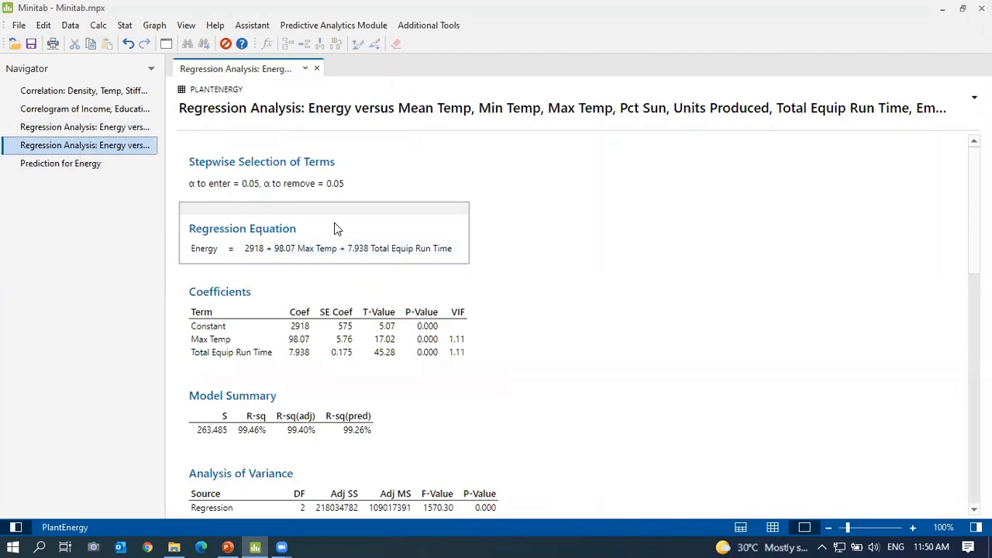
left_click(99, 164)
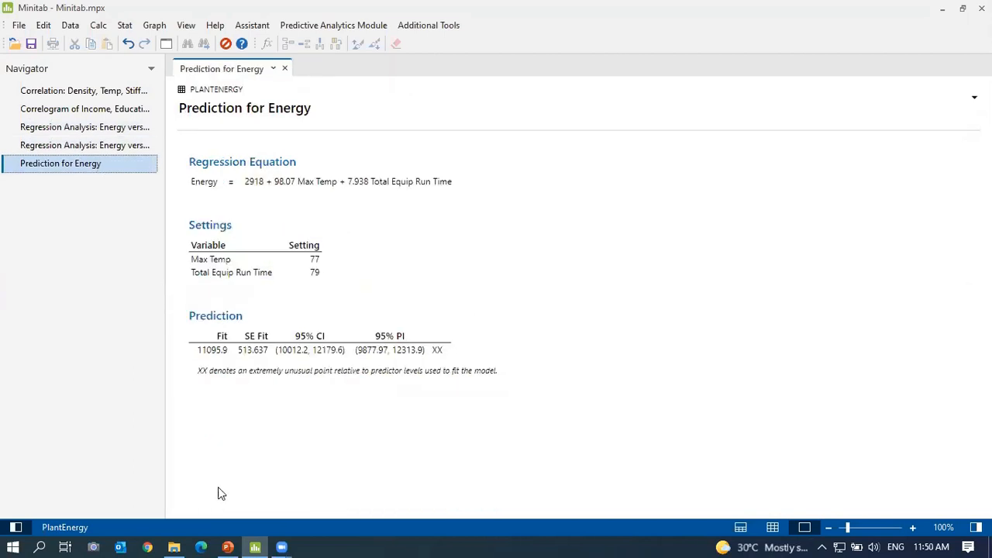
Switch to PowerPoint, show the Assistant Menu slide full screen and end the slide show.
left_click(227, 547)
scroll(793, 325, "down", 1)
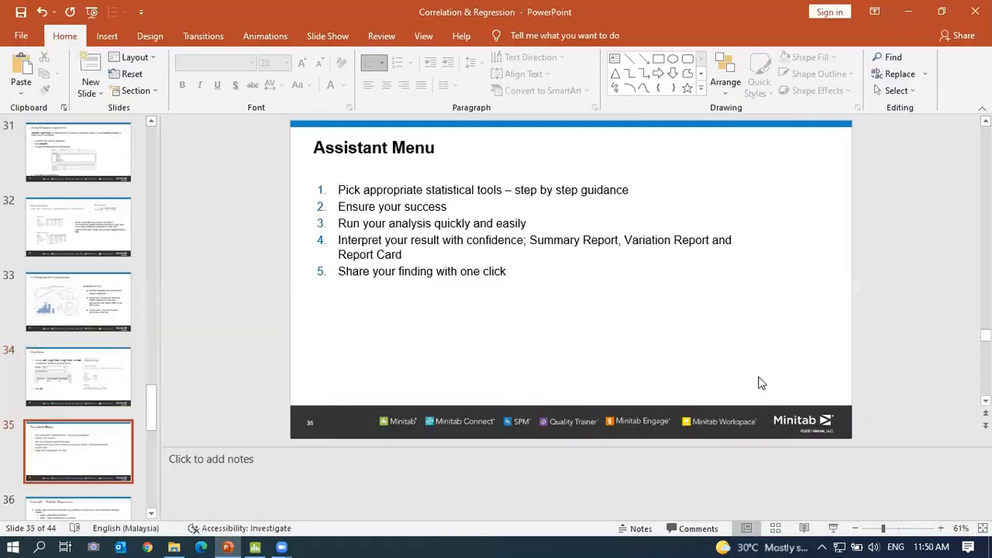
scroll(759, 383, "up", 1)
scroll(759, 383, "down", 1)
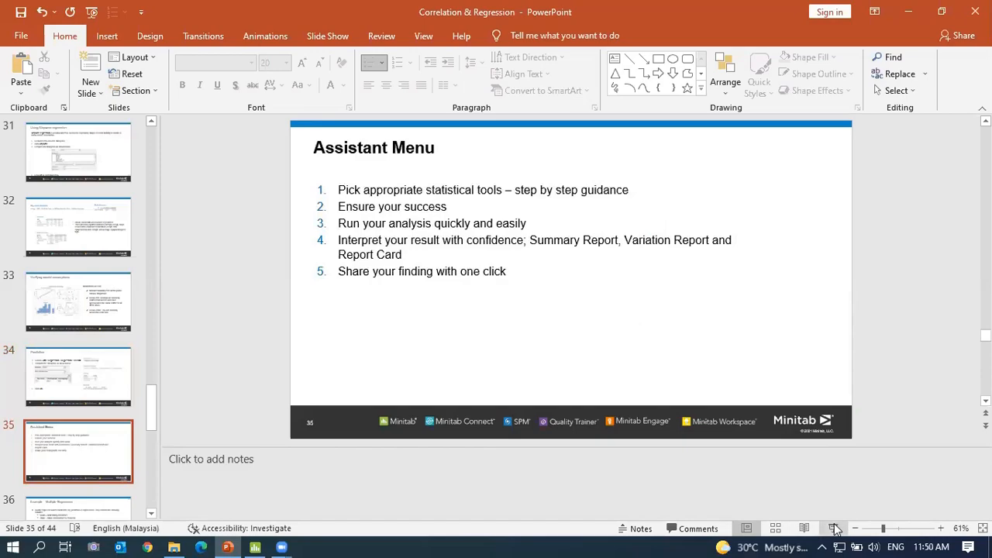
left_click(834, 528)
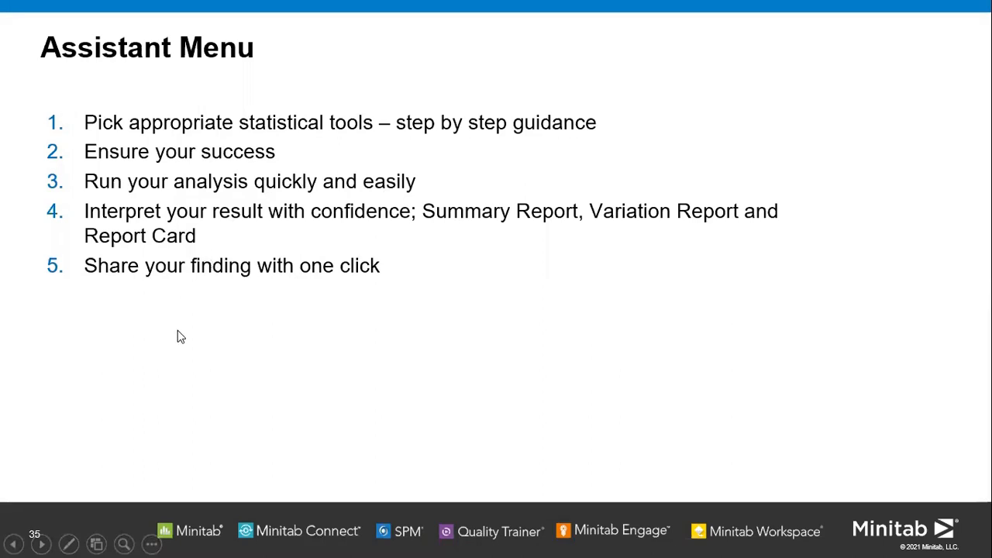
right_click(237, 351)
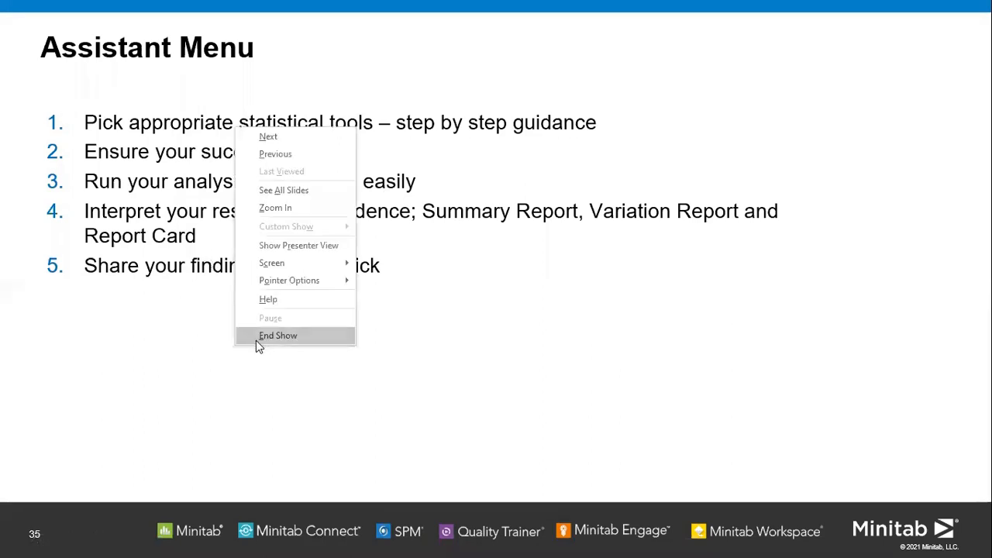
left_click(259, 336)
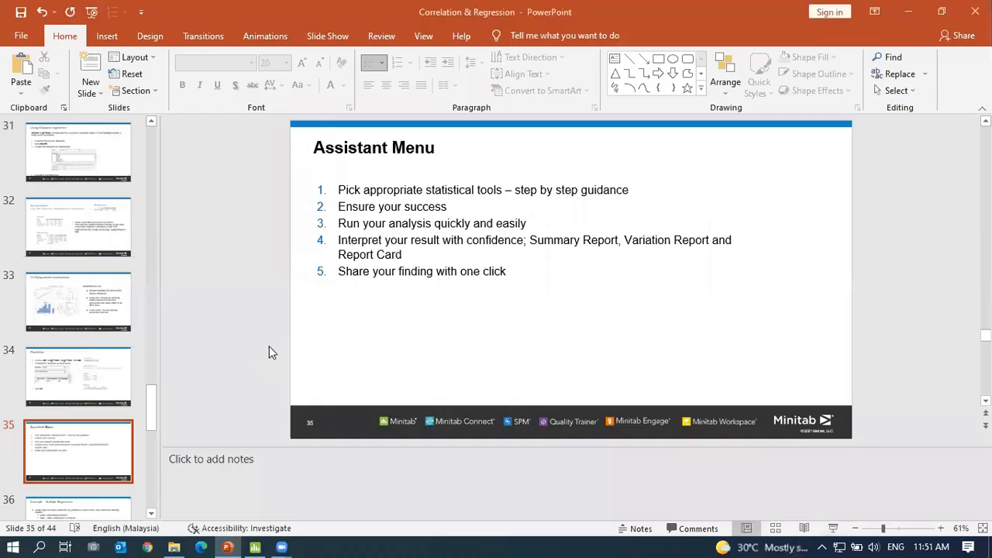
Switch to Minitab, view the Assistant's regression decision tree and its number of X variables guidance, and close the Assistant.
left_click(256, 546)
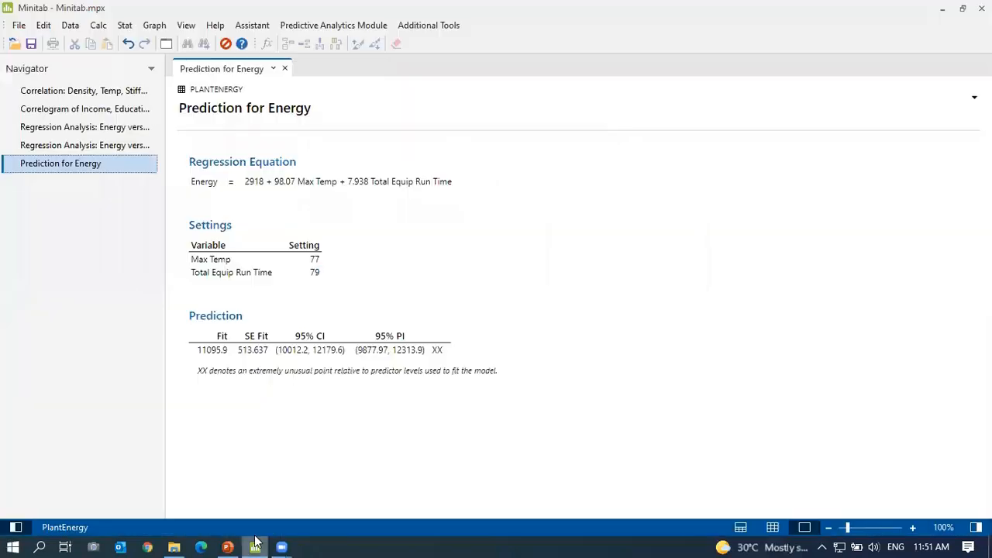
left_click(252, 28)
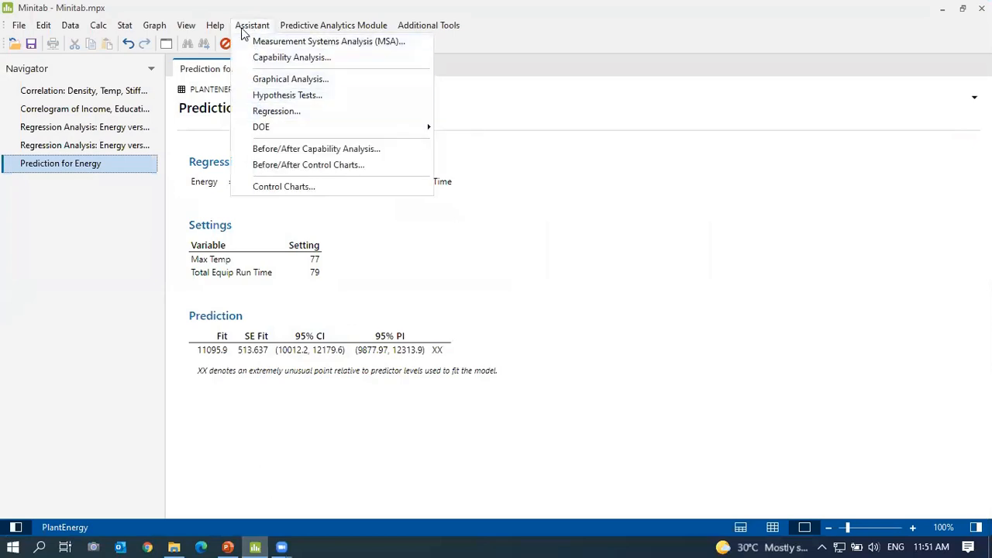
mouse_move(125, 26)
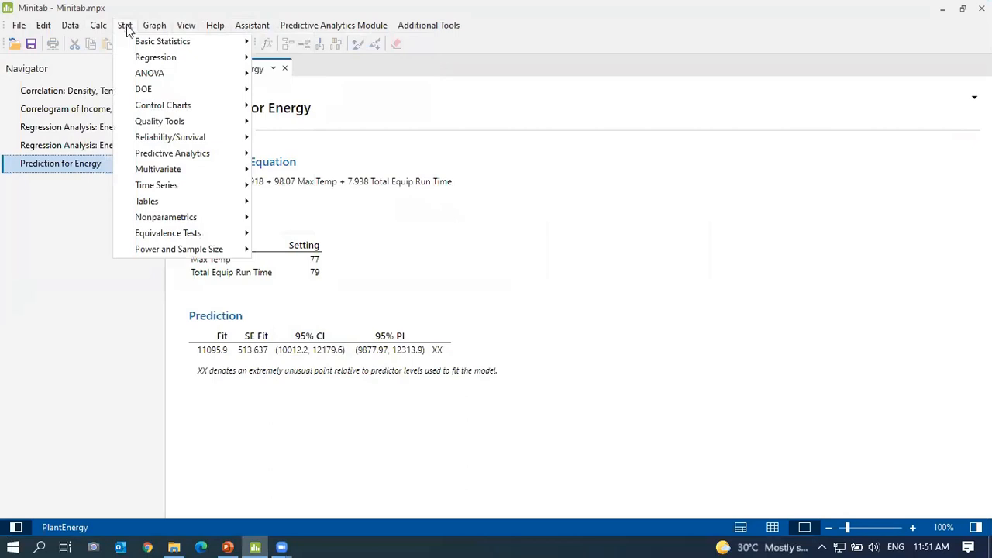
mouse_move(248, 26)
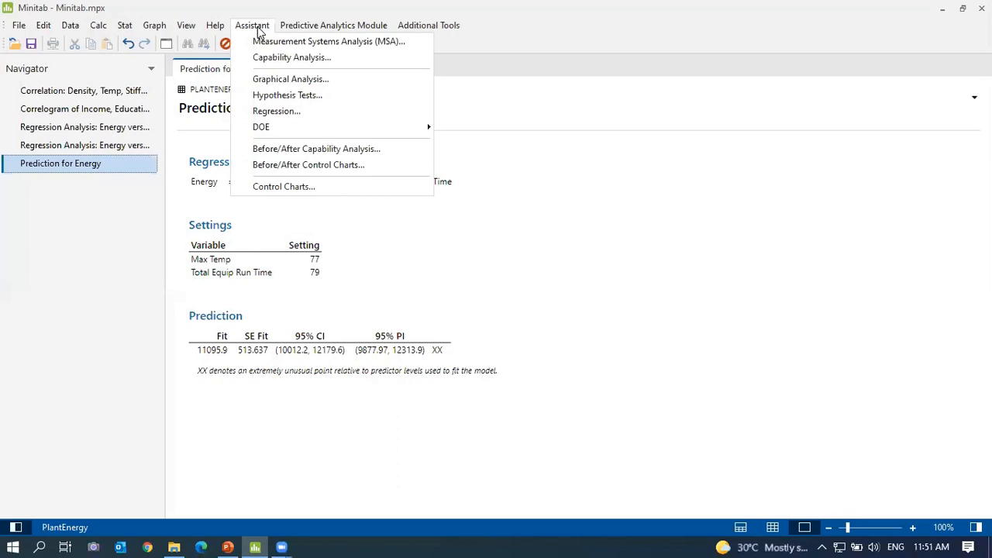
left_click(278, 111)
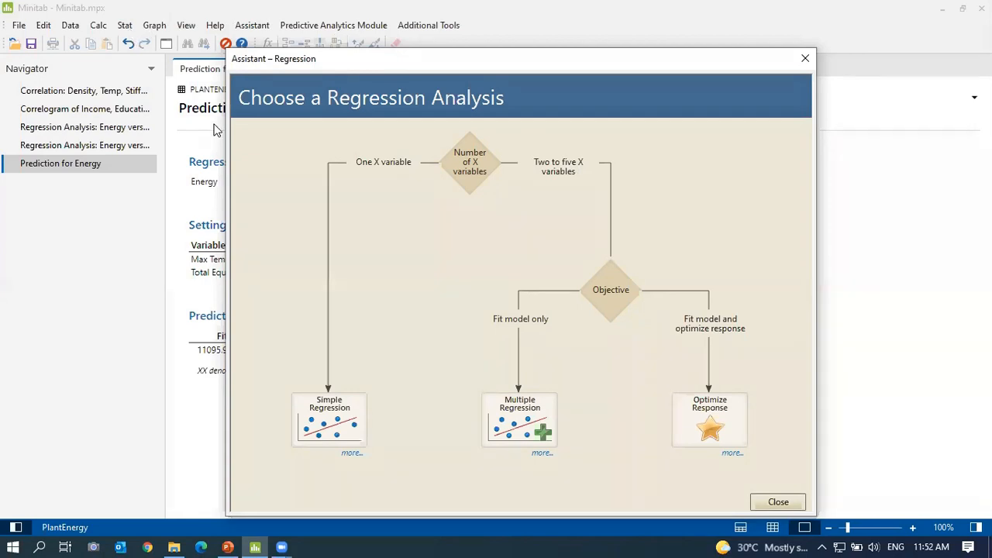
left_click(470, 172)
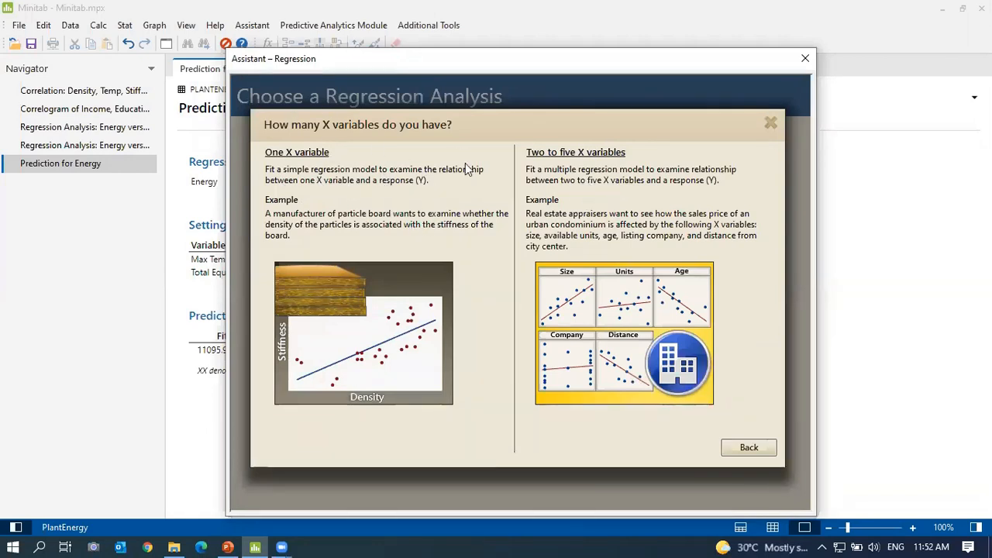
left_click(771, 119)
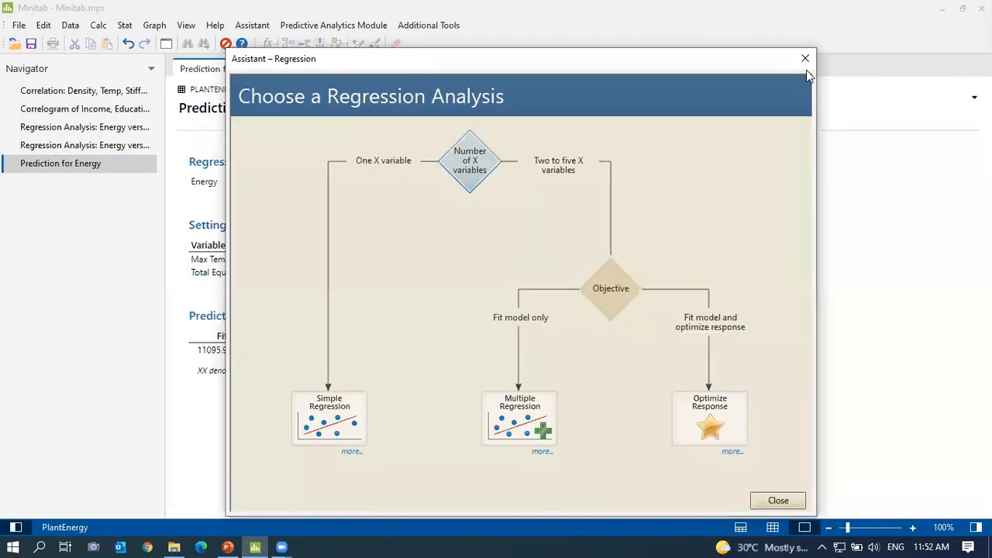
left_click(804, 59)
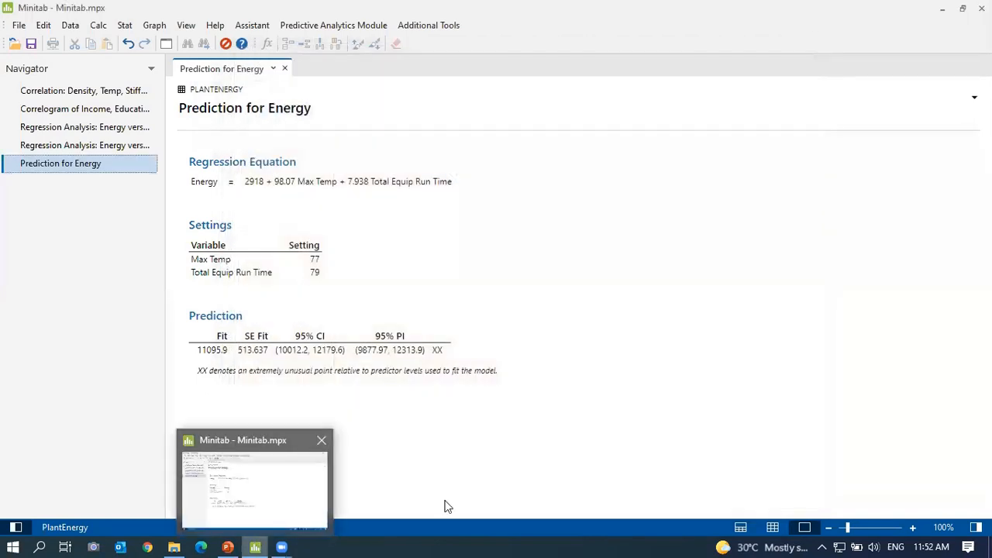
Show the worksheets together with the output and bring up the Knock worksheet.
left_click(742, 527)
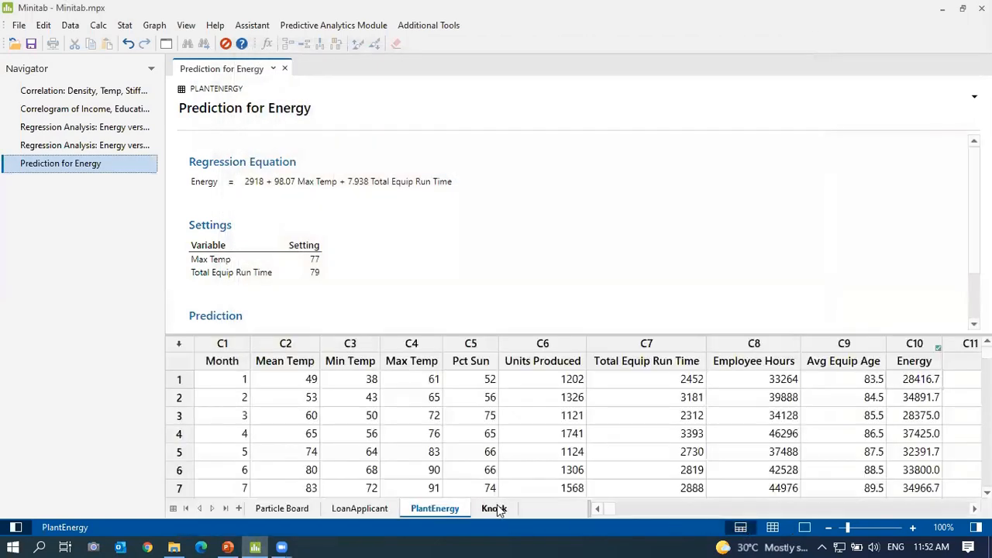
left_click(494, 509)
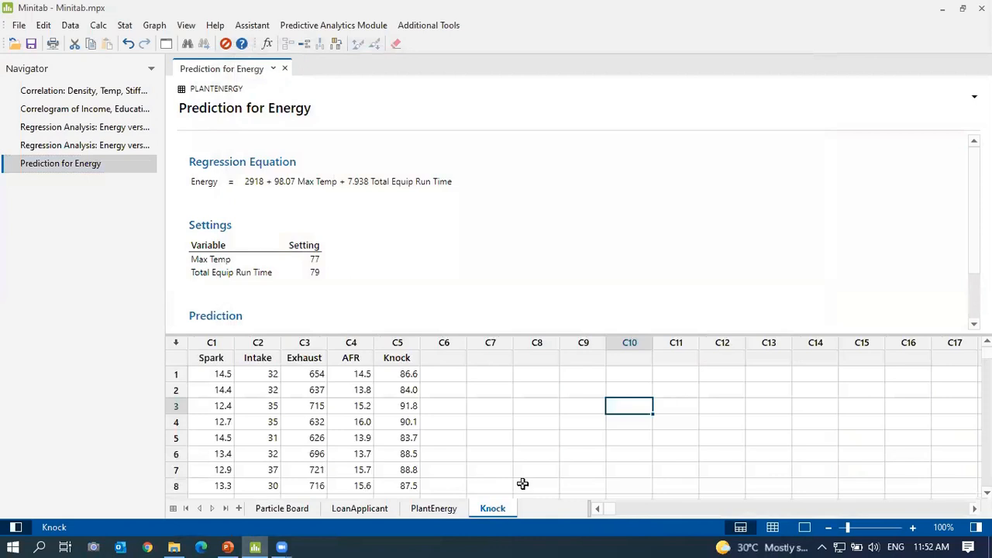
Show only the Knock worksheet and enlarge its view to 160%.
left_click(773, 527)
left_click(913, 527)
left_click(913, 527)
left_click(913, 527)
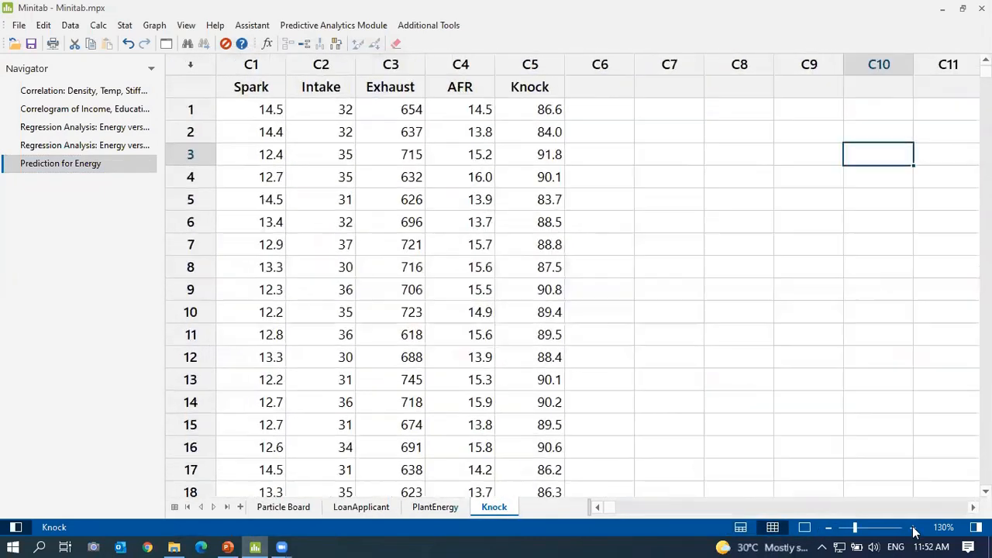
left_click(913, 527)
left_click(913, 527)
left_click(913, 527)
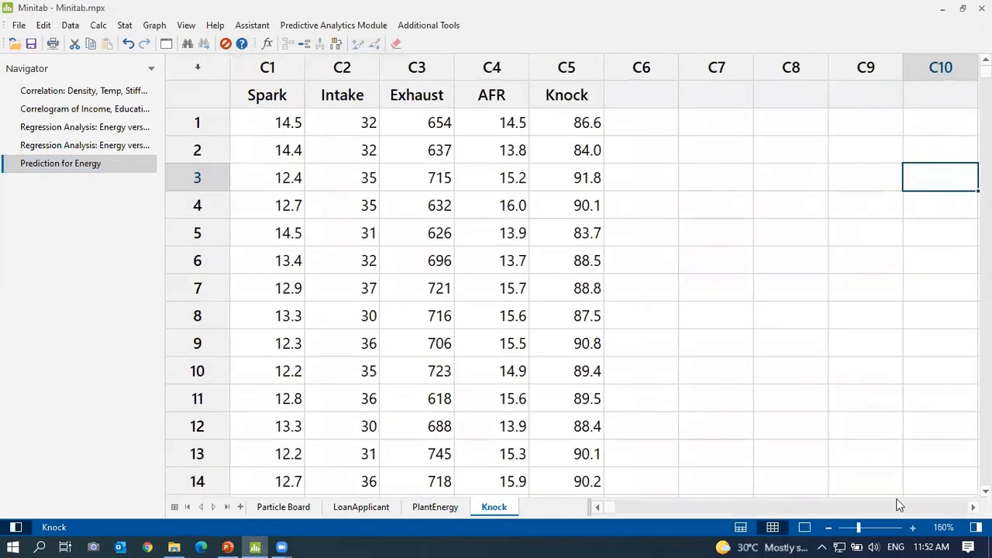
Go through the Knock worksheet's columns, examining the Knock response and the Spark, Intake, Exhaust and AFR predictors.
left_click(563, 92)
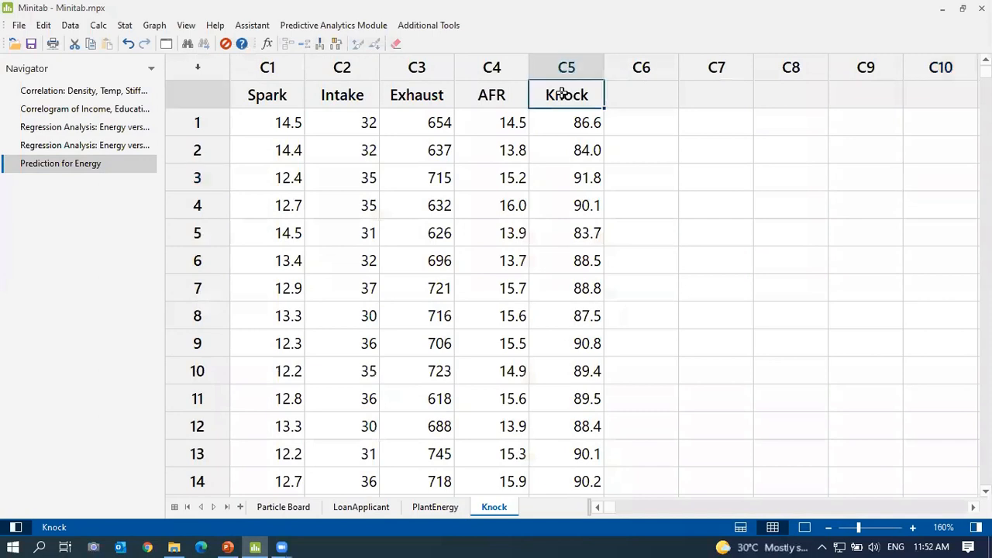
left_click(298, 89)
left_click(324, 88)
left_click(424, 95)
left_click(491, 99)
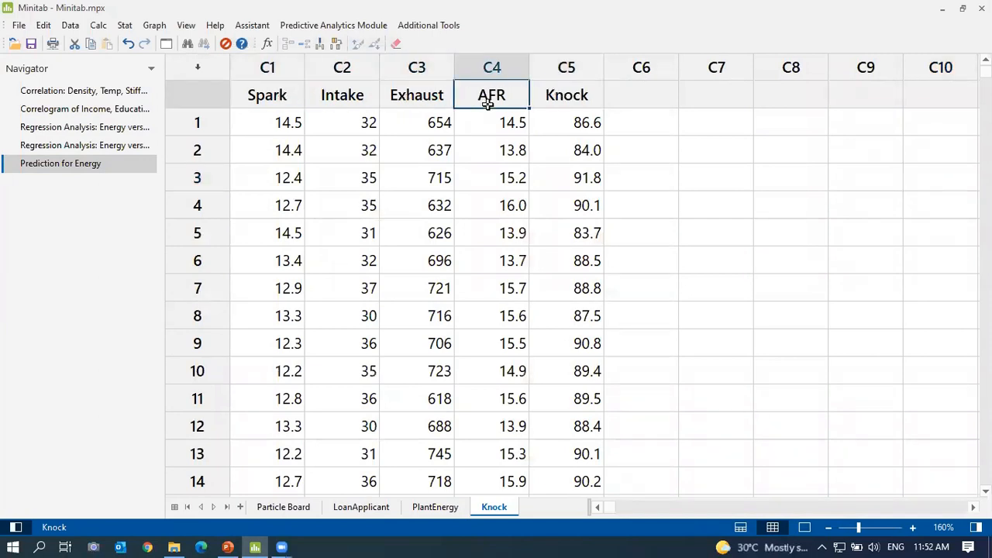
left_click(282, 97)
left_click(333, 89)
left_click(411, 91)
left_click(503, 95)
left_click(567, 92)
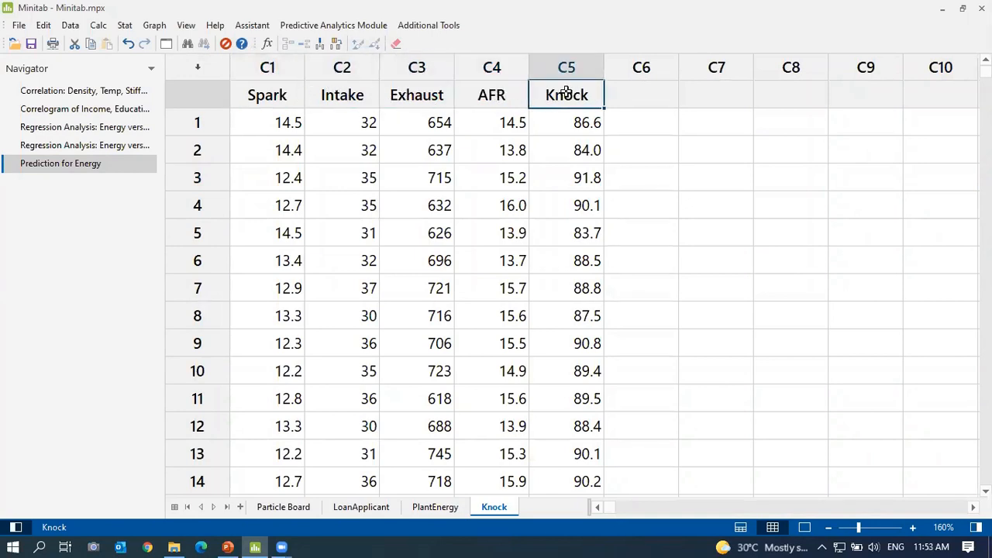
Run the Assistant's Multiple Regression with Knock as response and Spark through AFR as continuous X variables.
left_click(251, 26)
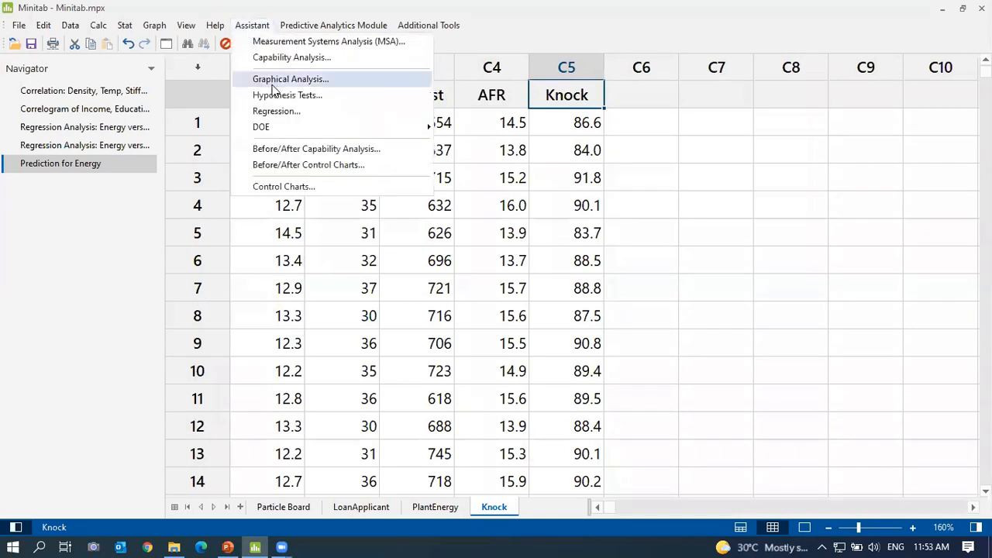
left_click(282, 111)
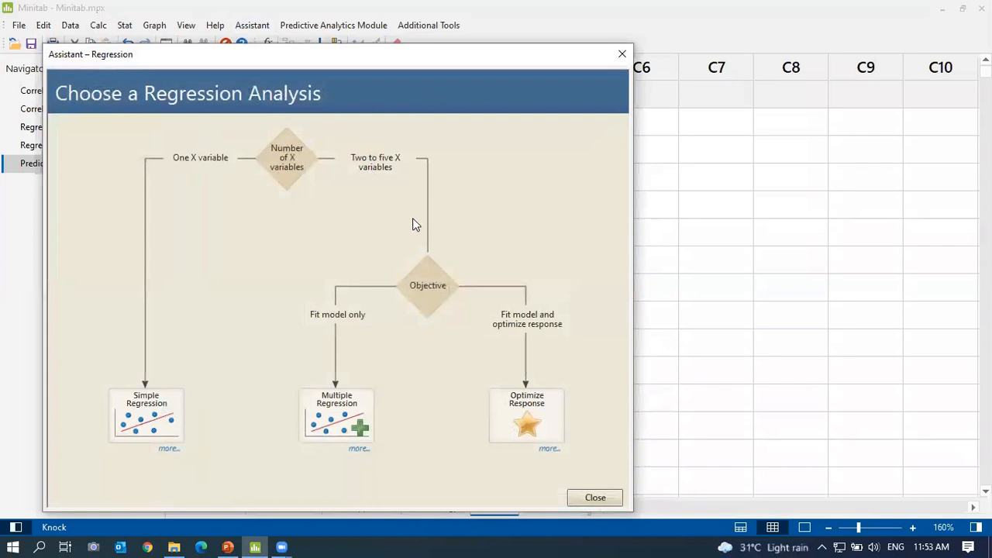
left_click(329, 420)
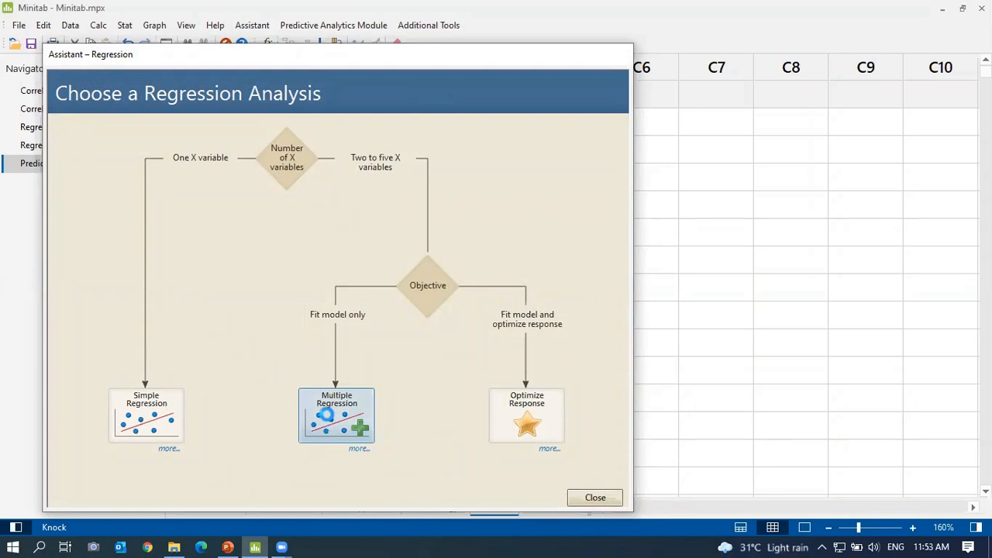
double_click(346, 198)
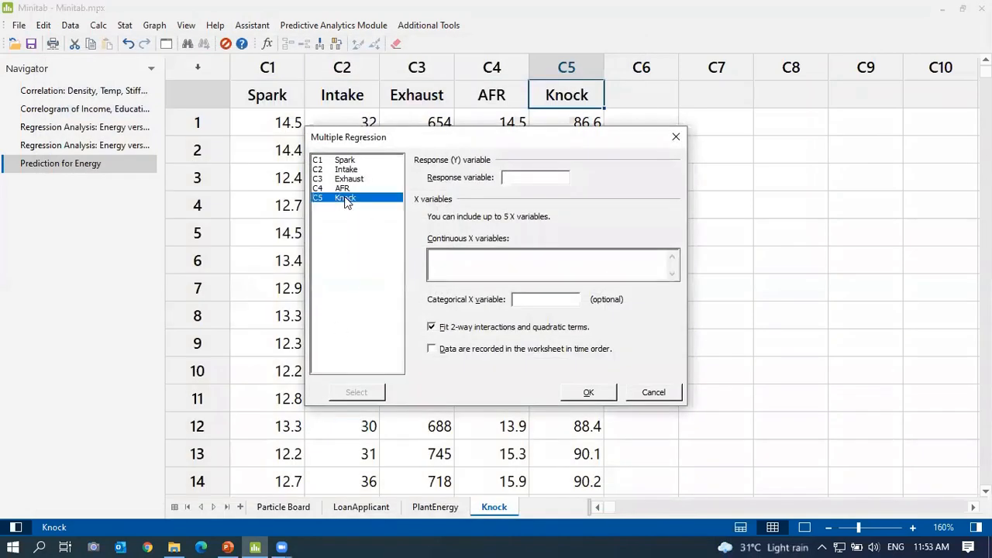
left_click_drag(350, 160, 351, 188)
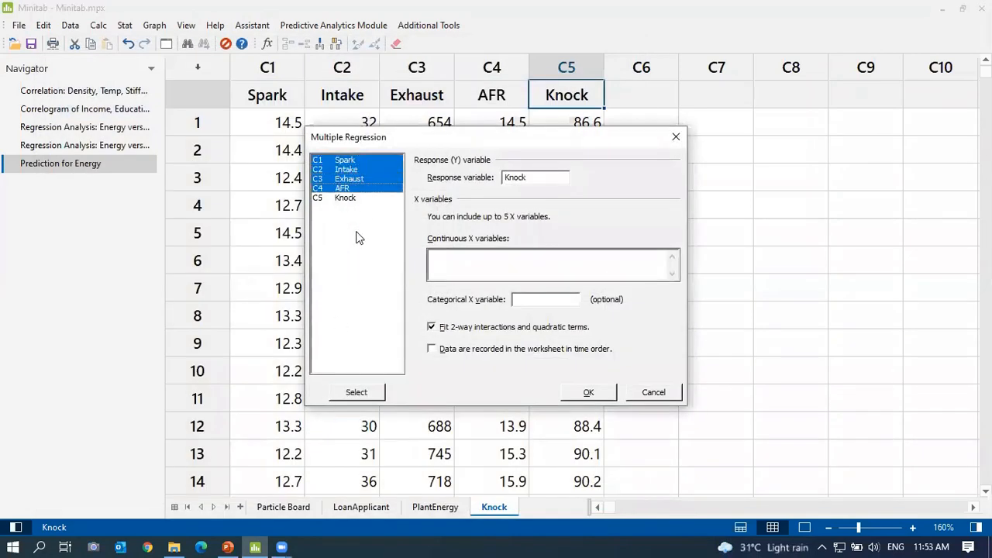
left_click(355, 393)
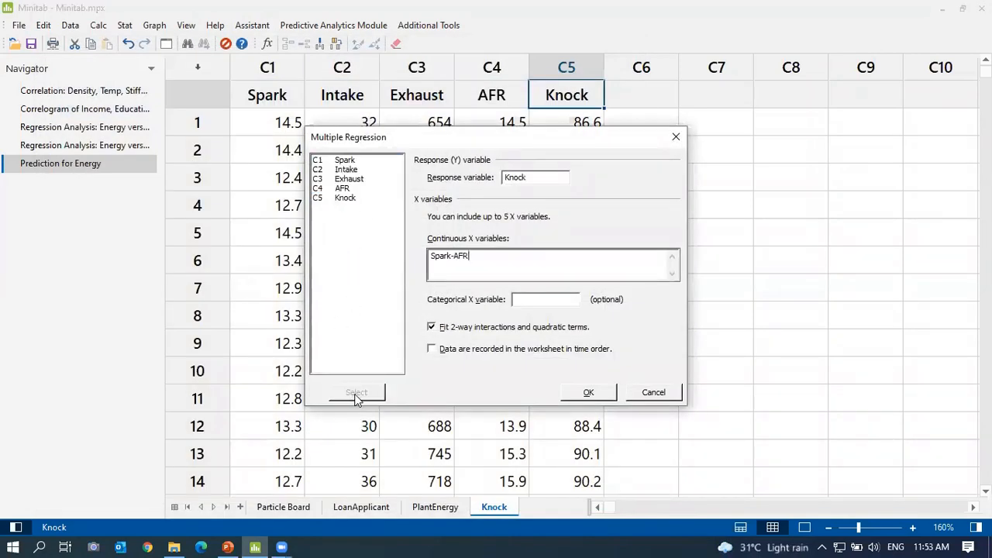
left_click(587, 393)
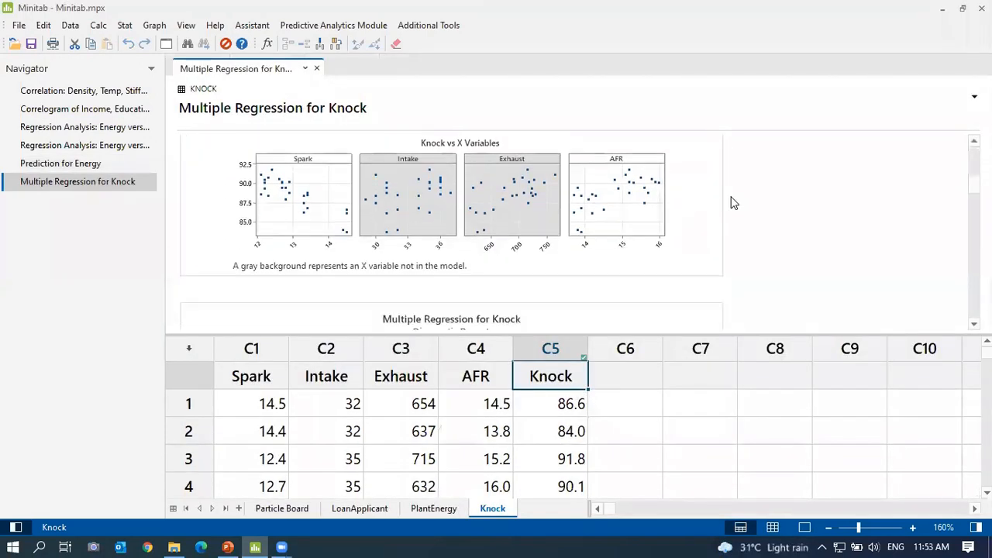
Reopen the Assistant's Multiple Regression setup to review the response and X variables, and cancel it.
left_click(252, 25)
left_click(279, 111)
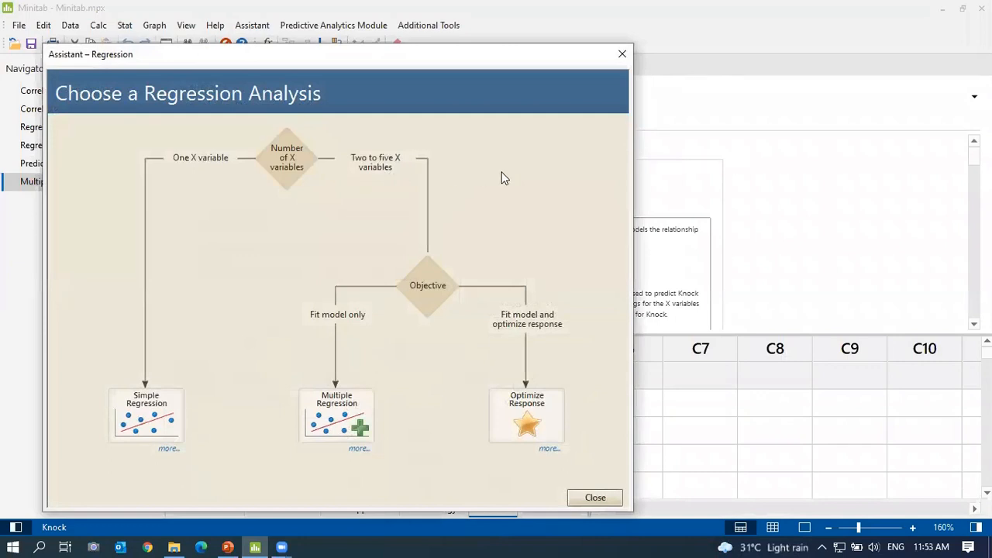
left_click(347, 426)
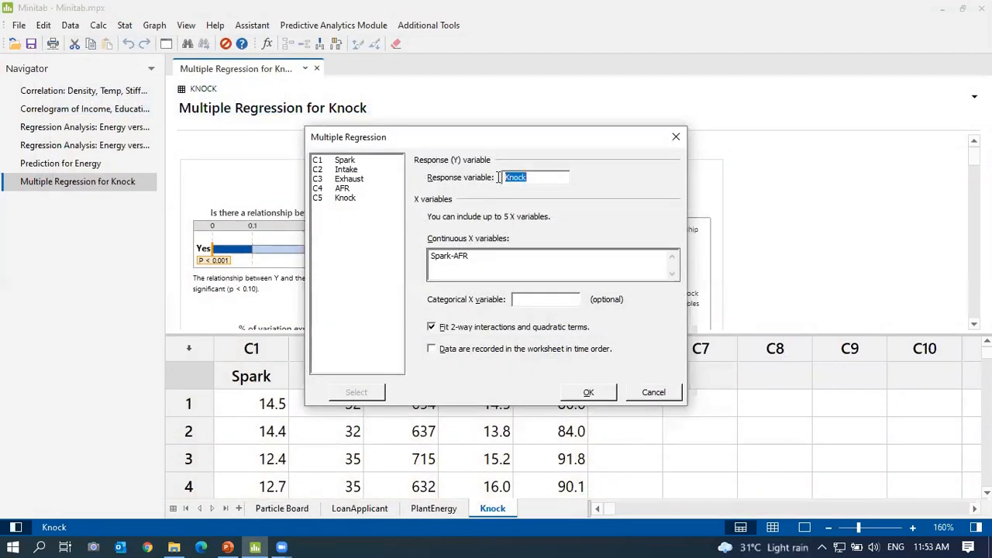
left_click(546, 178)
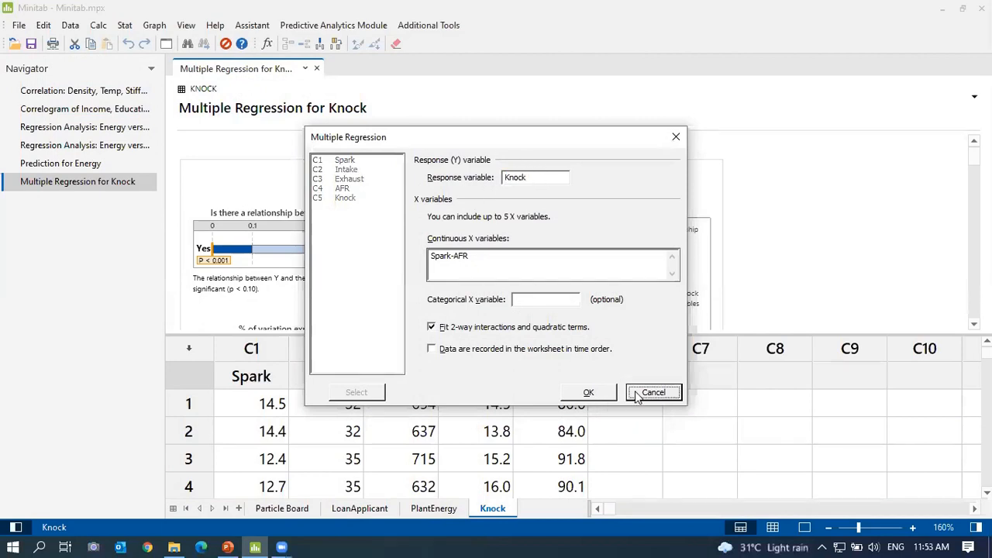
left_click(641, 392)
Show only the output and examine the Knock Summary Report, including its comments and the Knock vs X Variables plots.
left_click(804, 527)
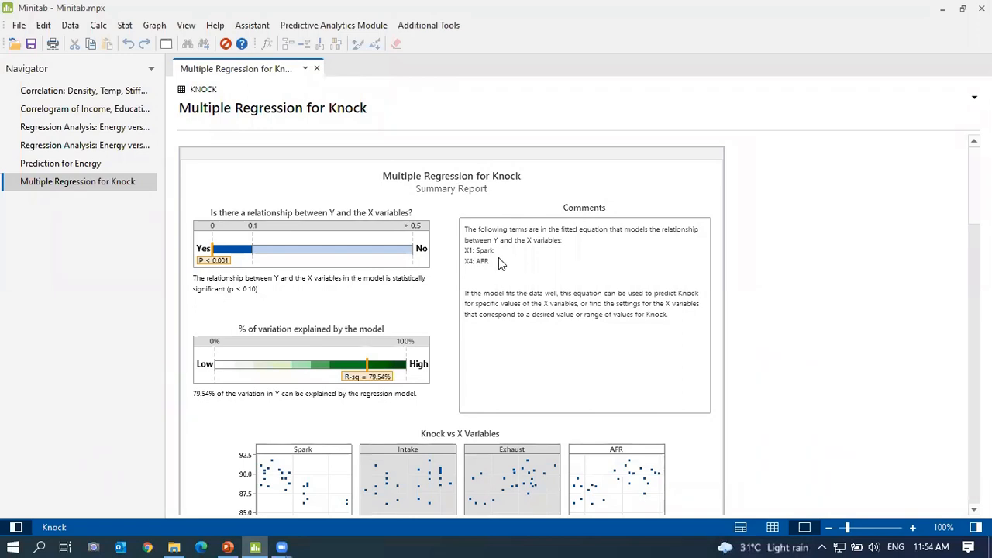
scroll(499, 257, "down", 5)
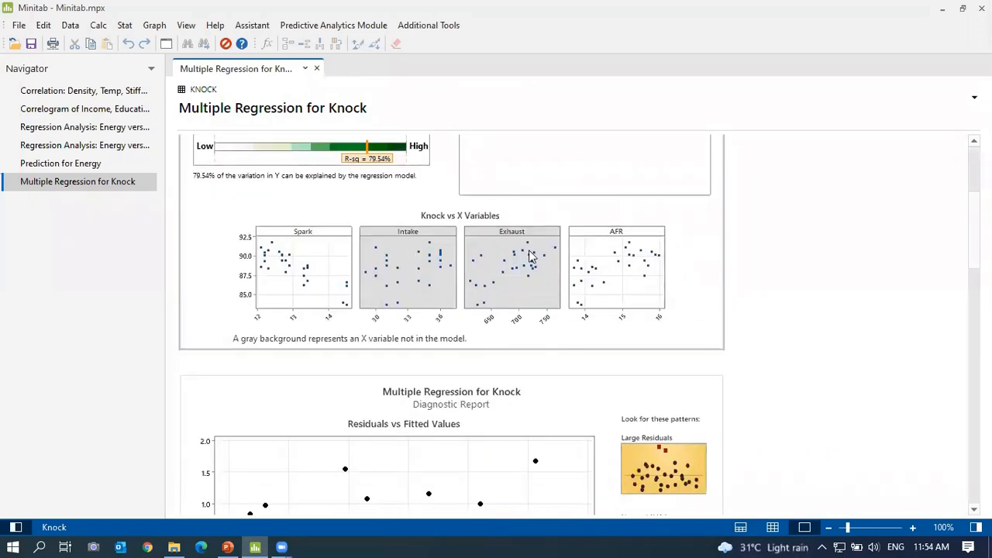
scroll(582, 228, "up", 2)
scroll(583, 226, "up", 4)
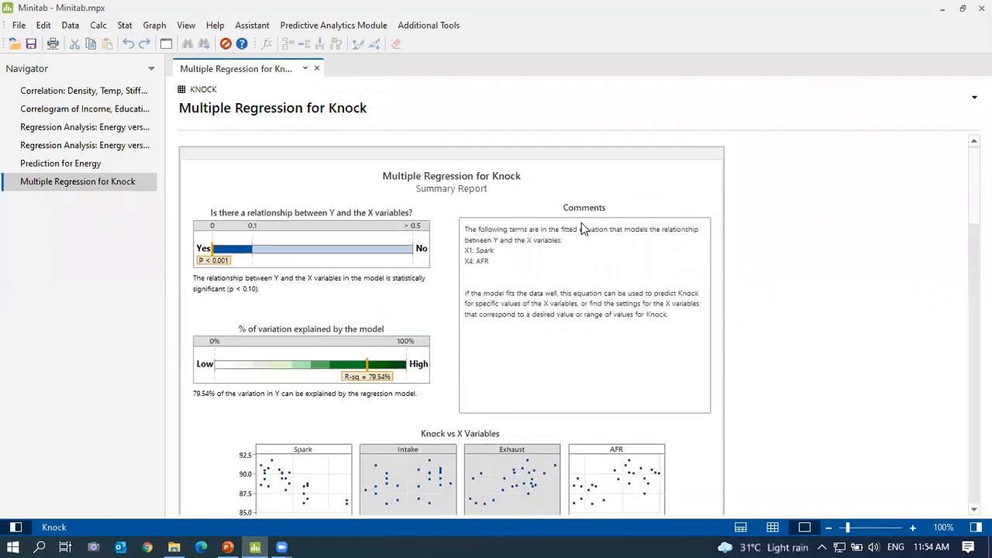
scroll(582, 226, "down", 2)
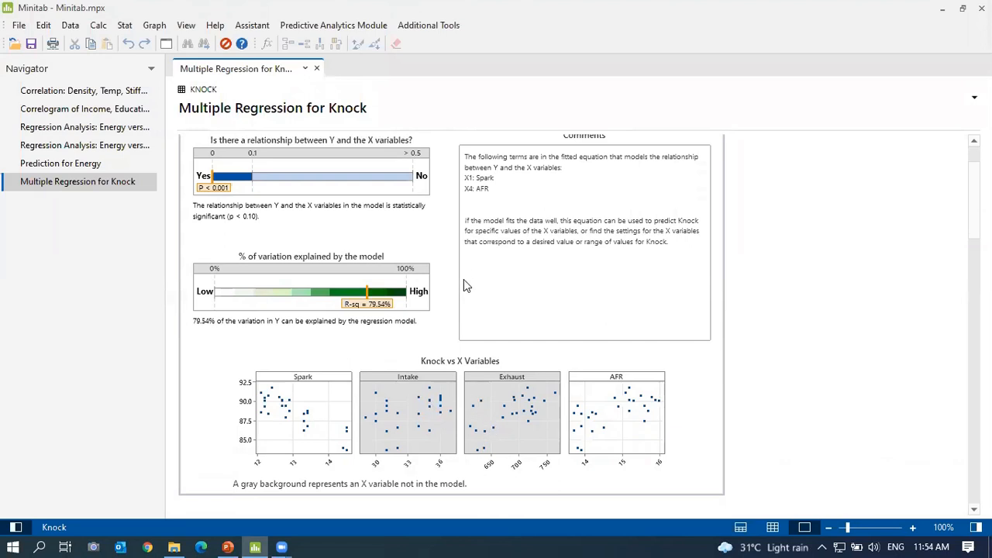
scroll(463, 281, "down", 4)
scroll(463, 281, "up", 3)
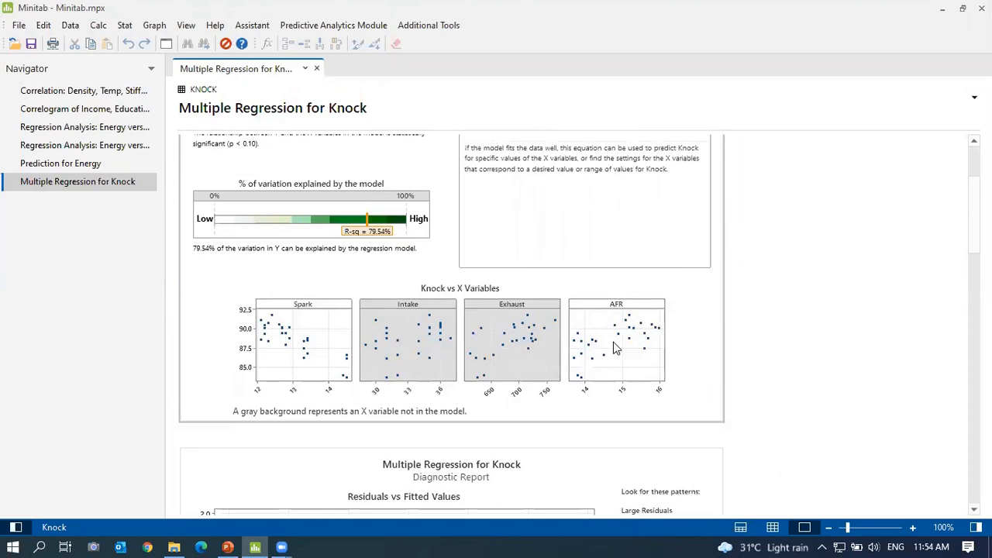
Examine the Knock Diagnostic Report, Model Building Report and Report Card, and return to the Summary Report.
scroll(527, 329, "down", 4)
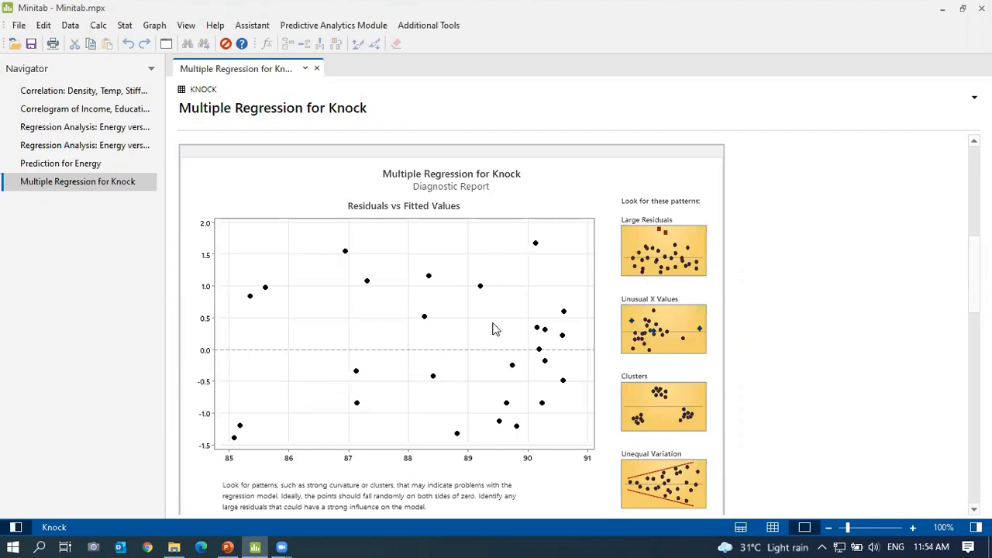
scroll(494, 325, "down", 2)
scroll(496, 325, "up", 2)
scroll(569, 290, "down", 5)
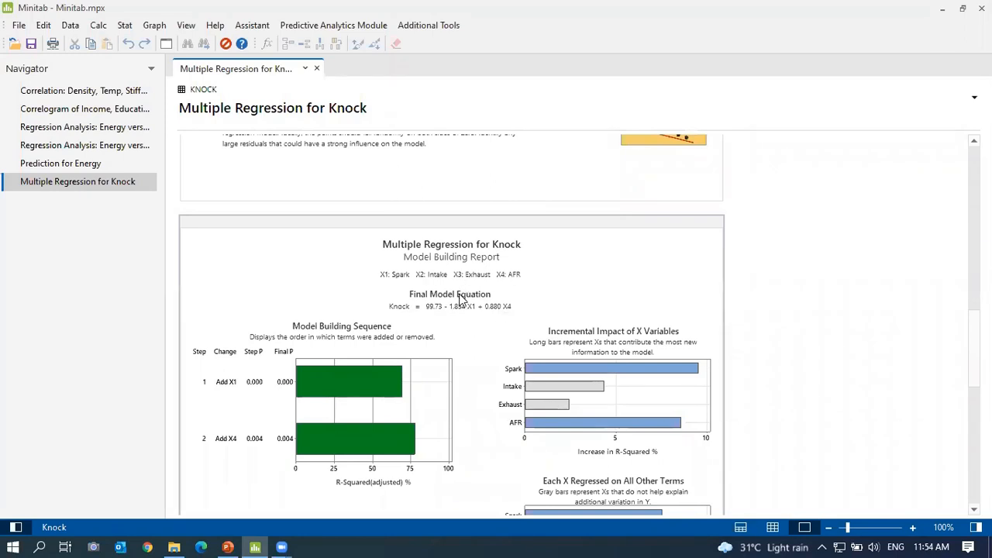
scroll(459, 303, "down", 3)
scroll(464, 296, "down", 4)
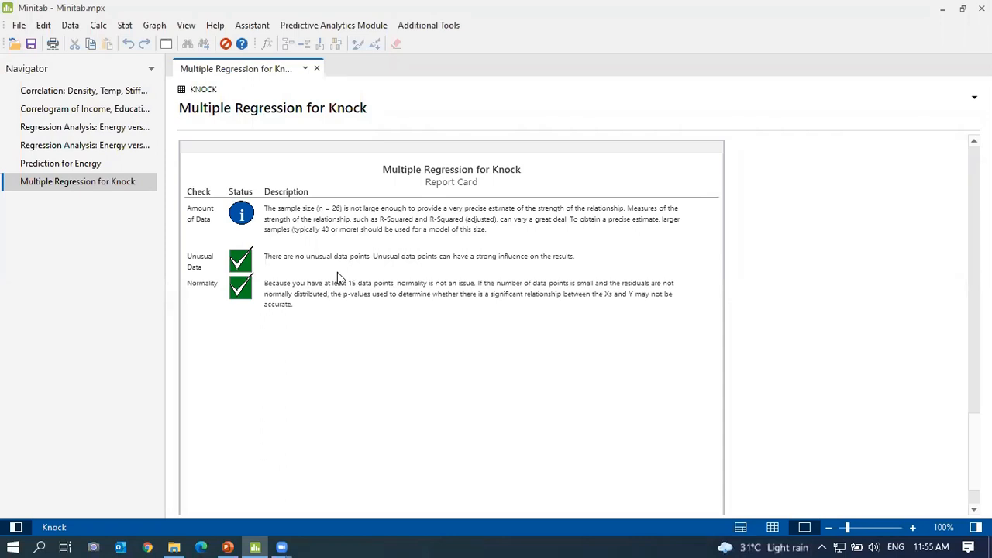
scroll(501, 298, "up", 5)
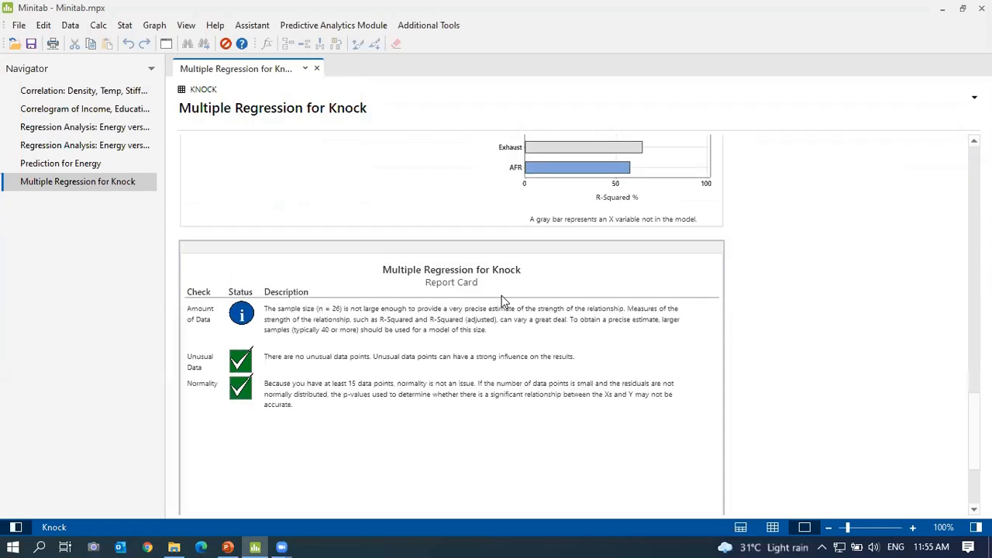
scroll(501, 300, "up", 10)
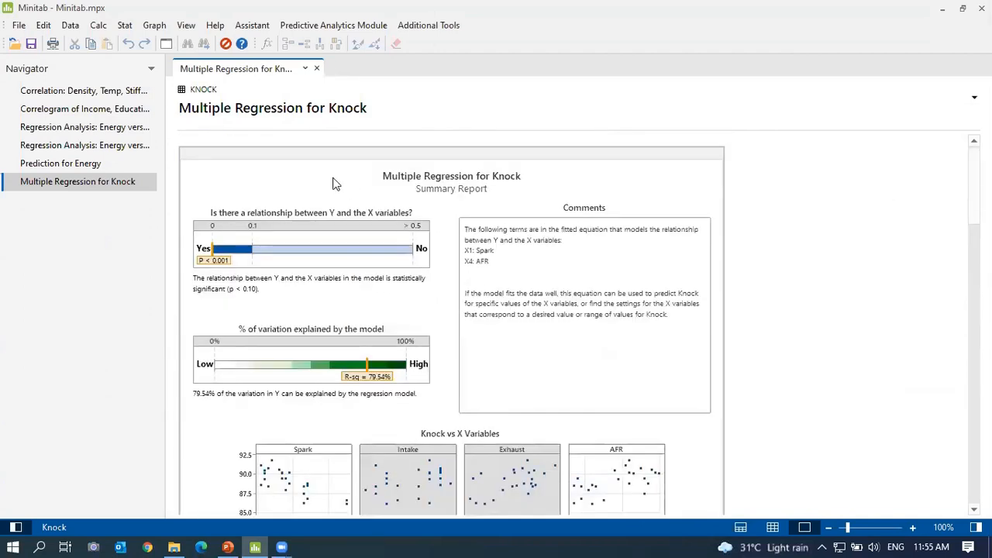
Revisit the correlation, correlogram, full and stepwise Energy regression, and Energy prediction outputs, ending at Multiple Regression for Knock.
left_click(121, 152)
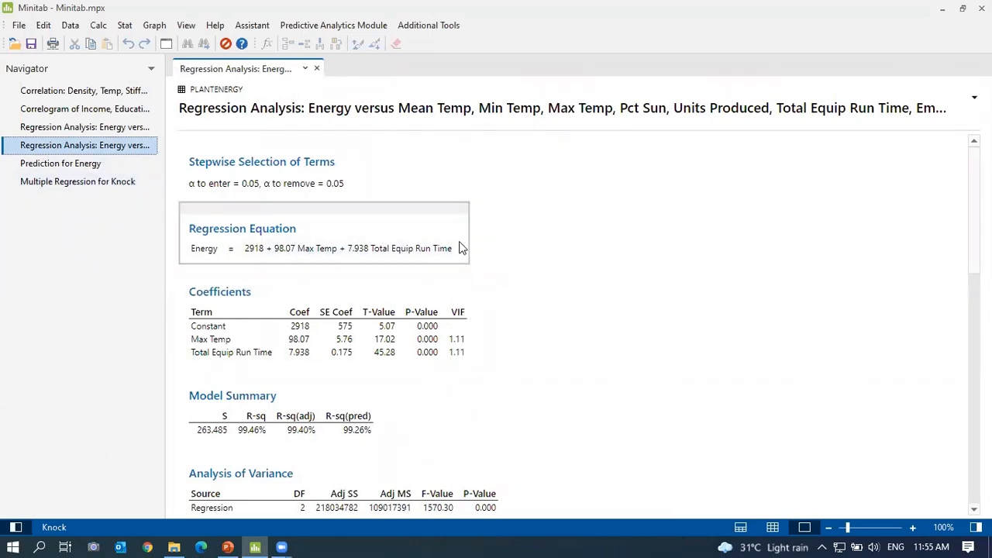
left_click(84, 91)
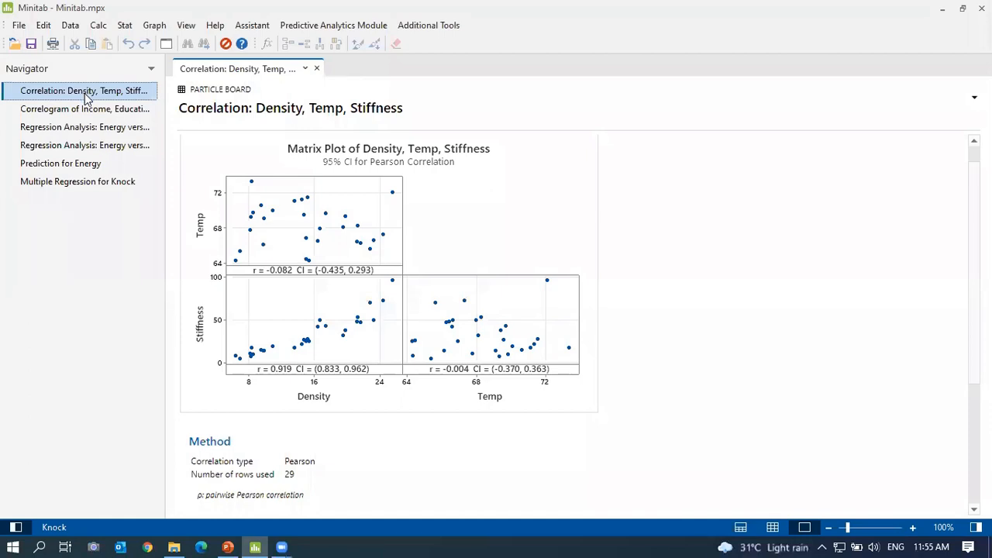
left_click(75, 113)
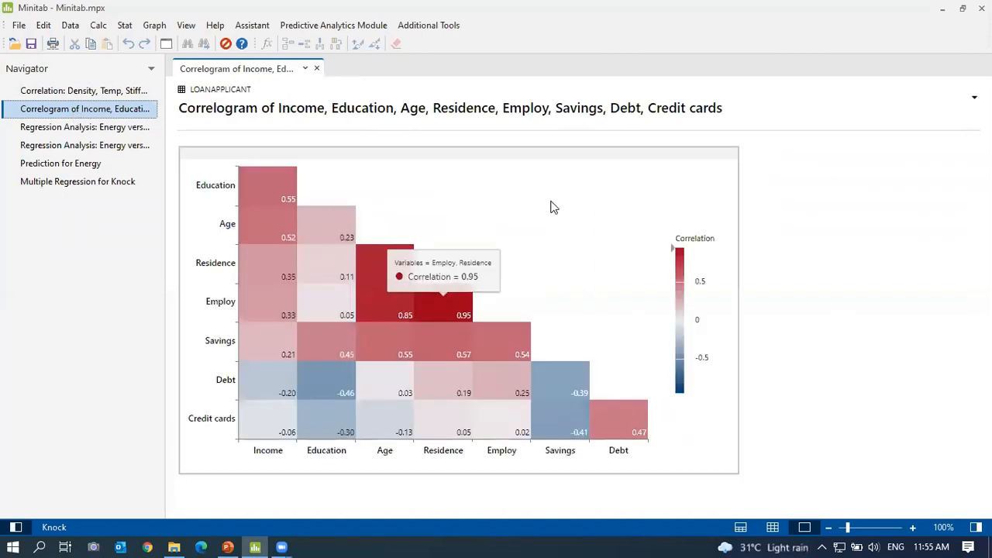
left_click(49, 129)
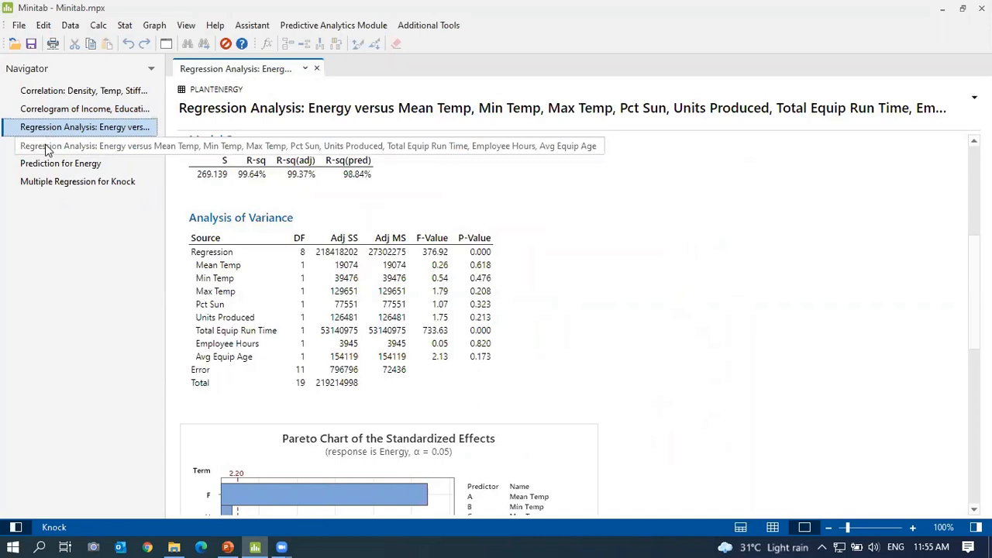
left_click(9, 148)
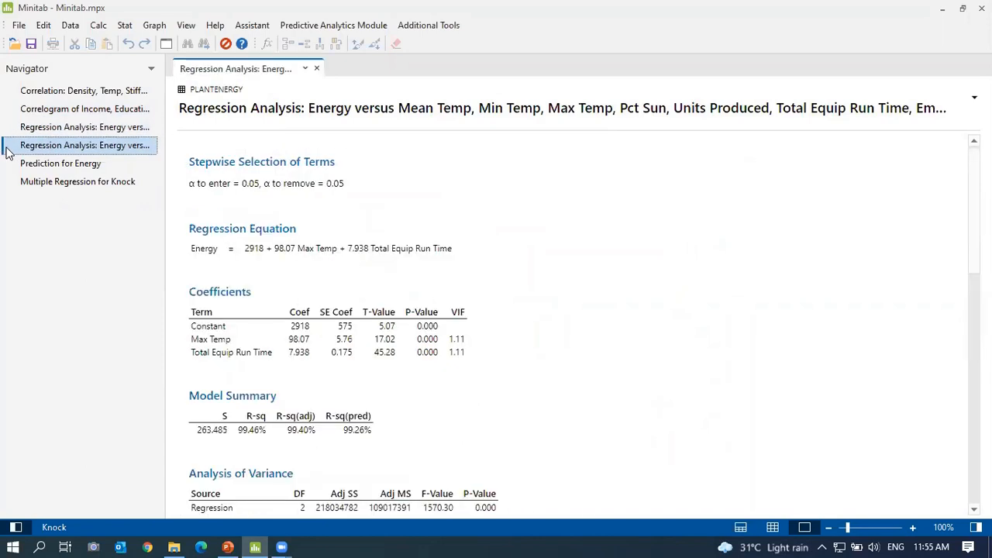
left_click(116, 165)
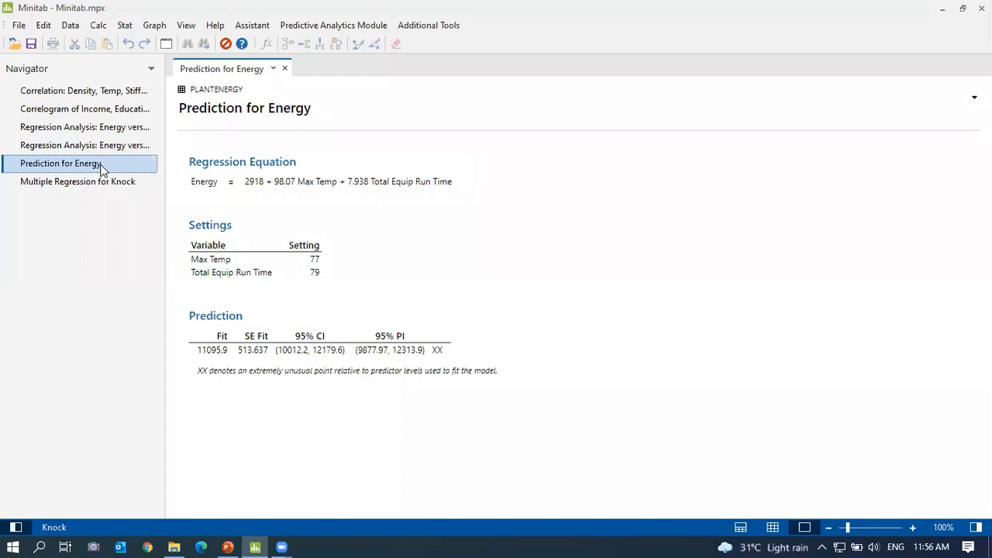
left_click(43, 190)
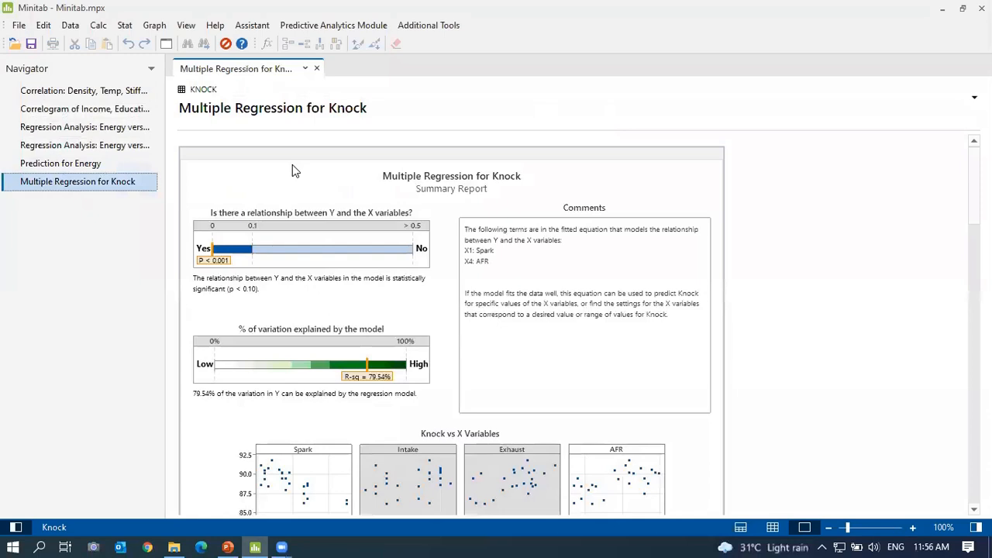
Switch to PowerPoint and advance past the Knock report slides to the Take-aways slide.
left_click(227, 548)
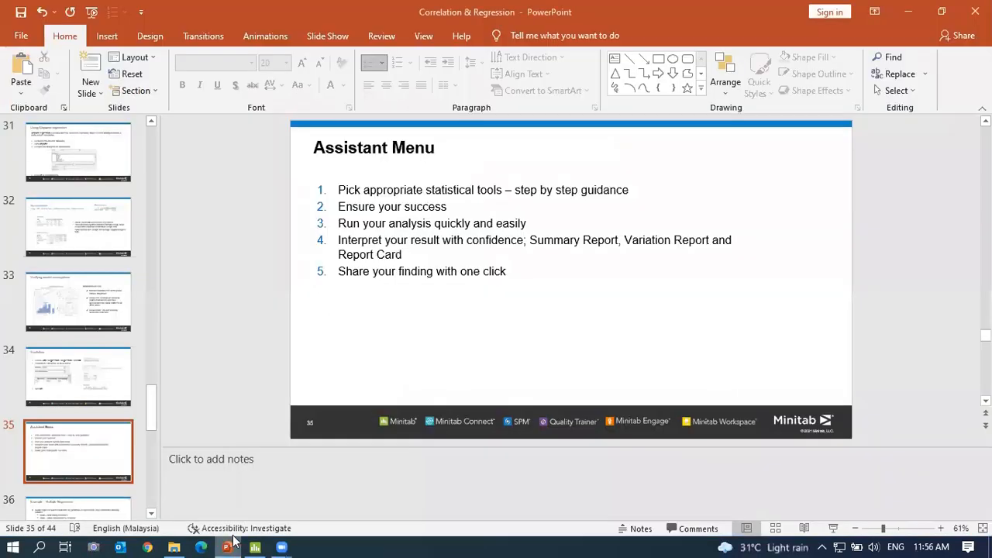
scroll(435, 414, "down", 5)
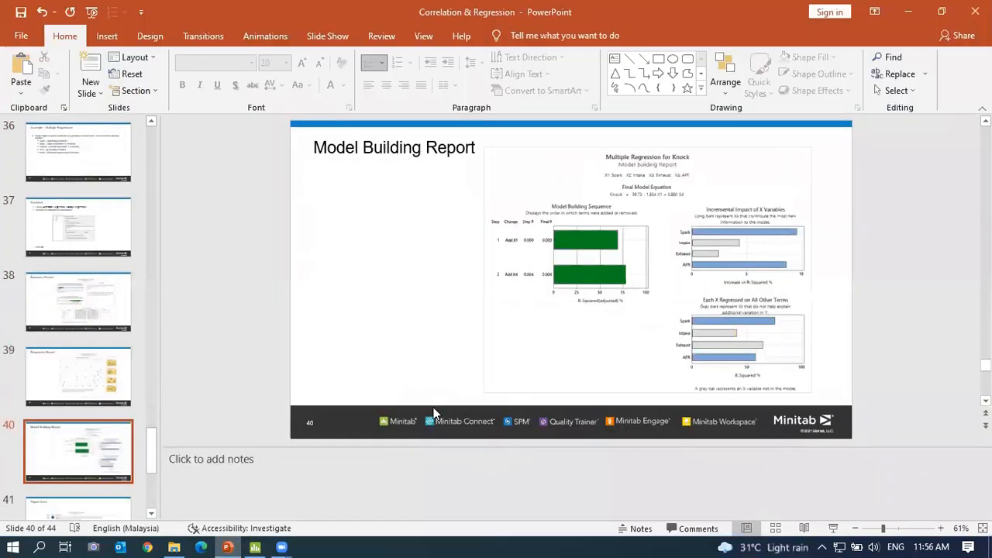
scroll(435, 414, "down", 2)
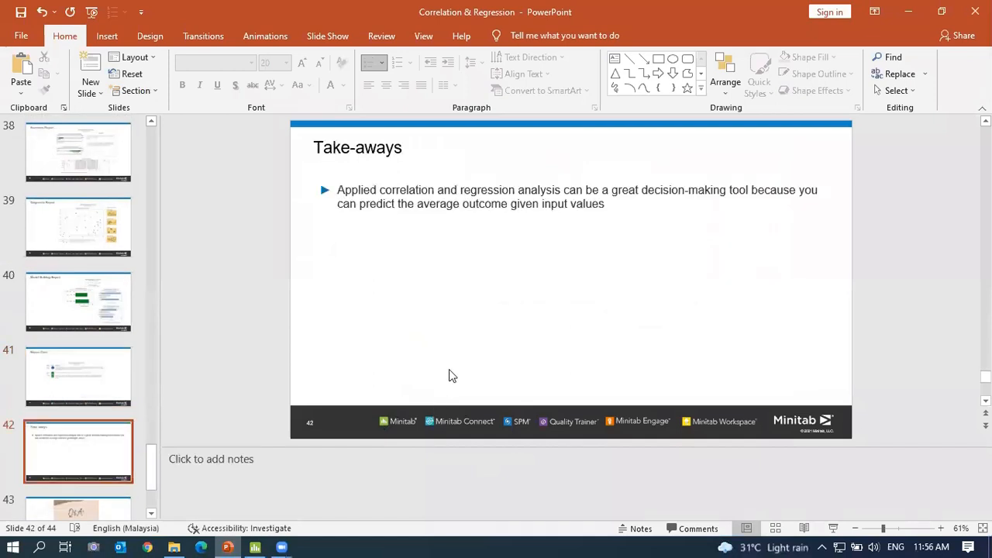